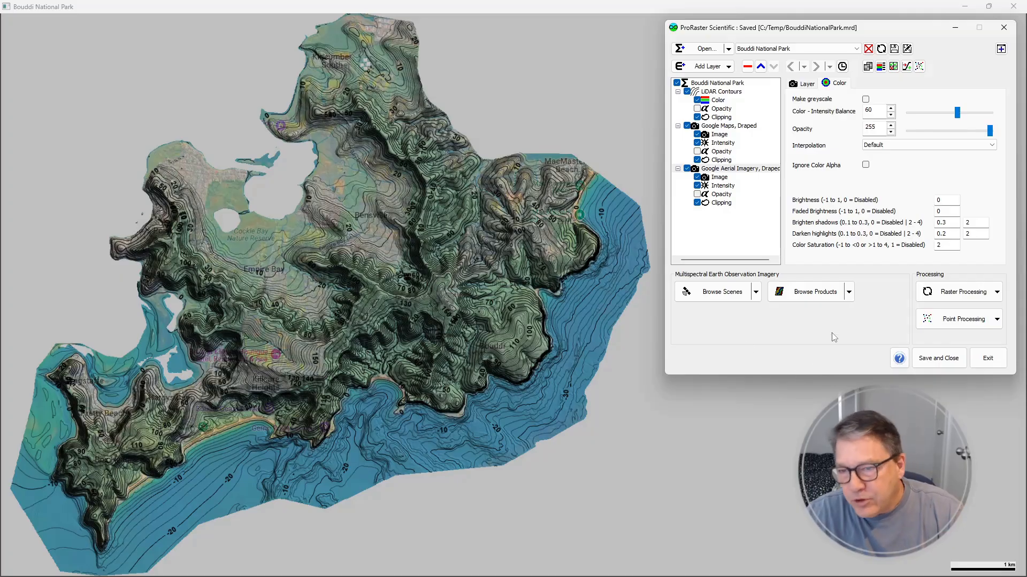
Start an image export of the Bouddi National Park algorithm and set the output format to HandyGPS Offline Map
left_click(996, 294)
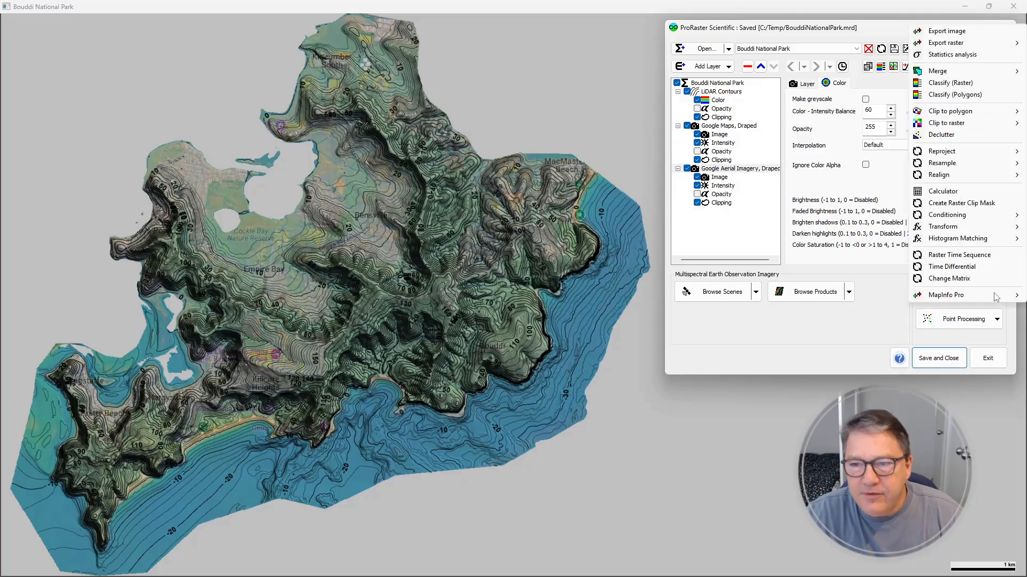
left_click(946, 31)
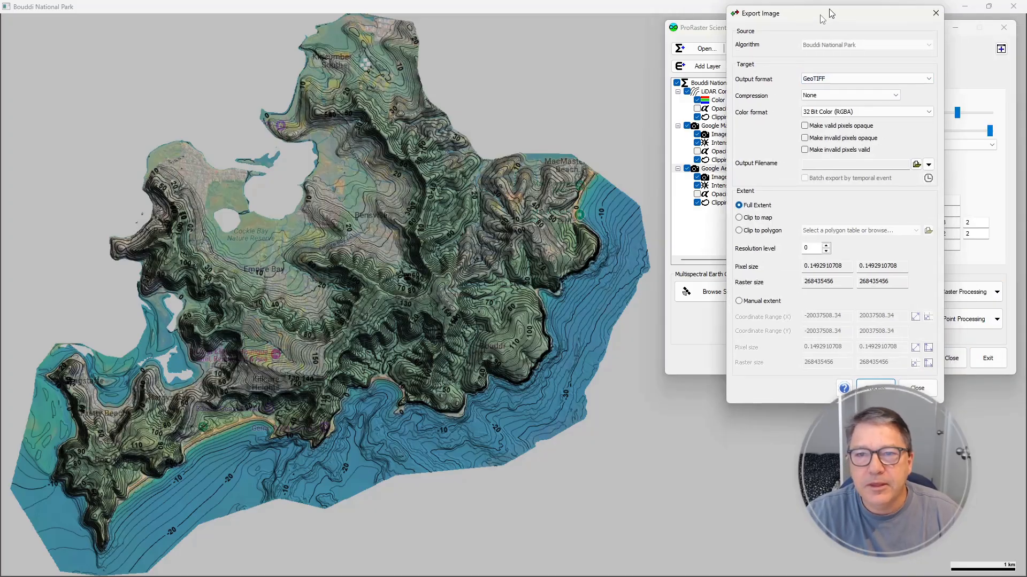
left_click_drag(826, 6, 457, 78)
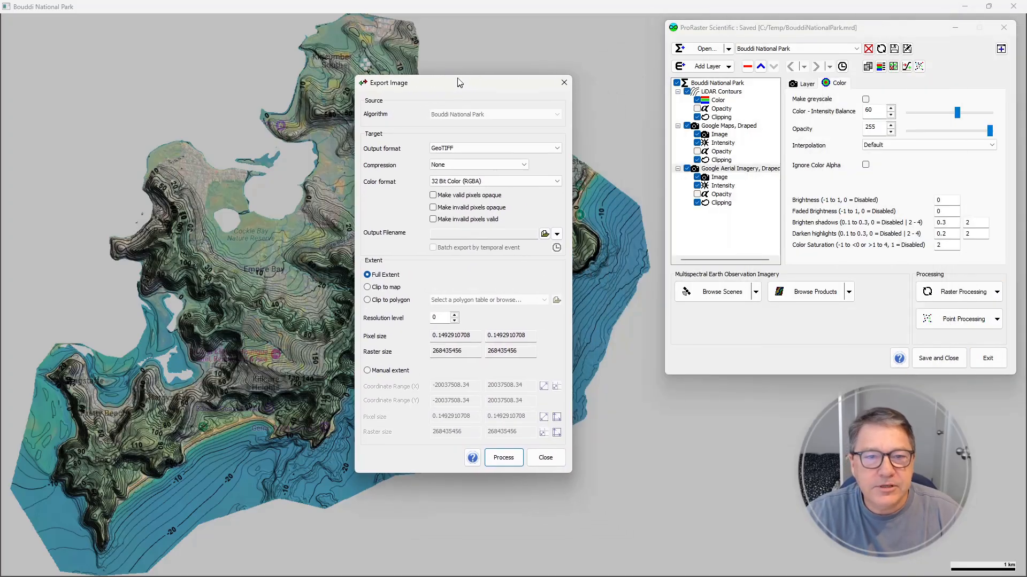
left_click(565, 146)
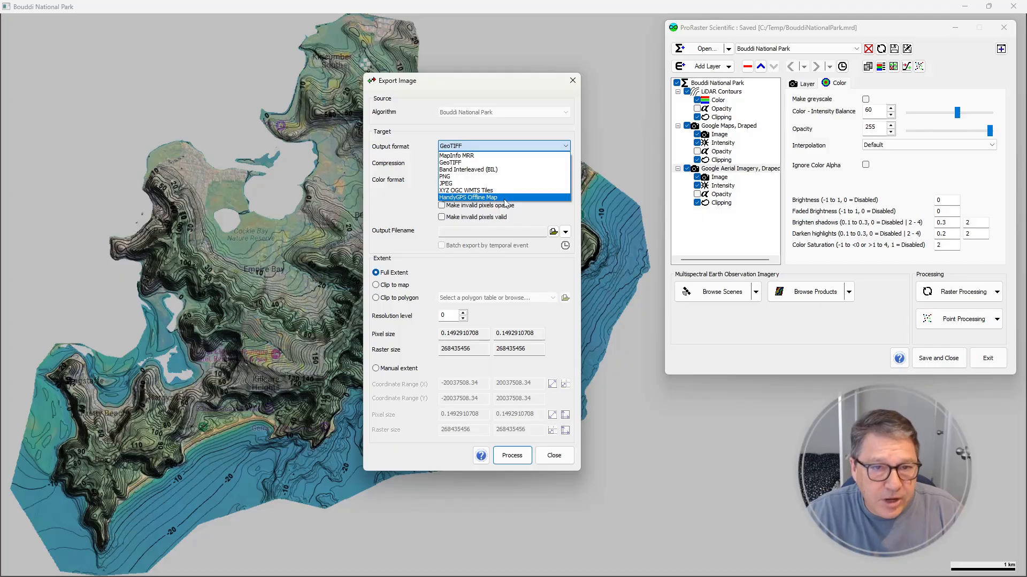
left_click(453, 197)
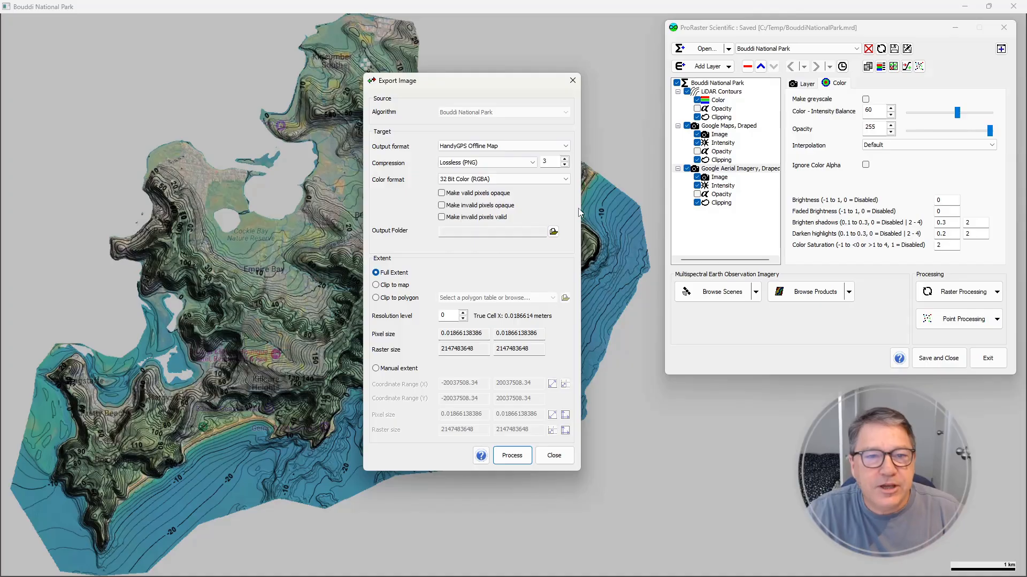
Browse for the export's output folder and go to C:\Temp
left_click(553, 231)
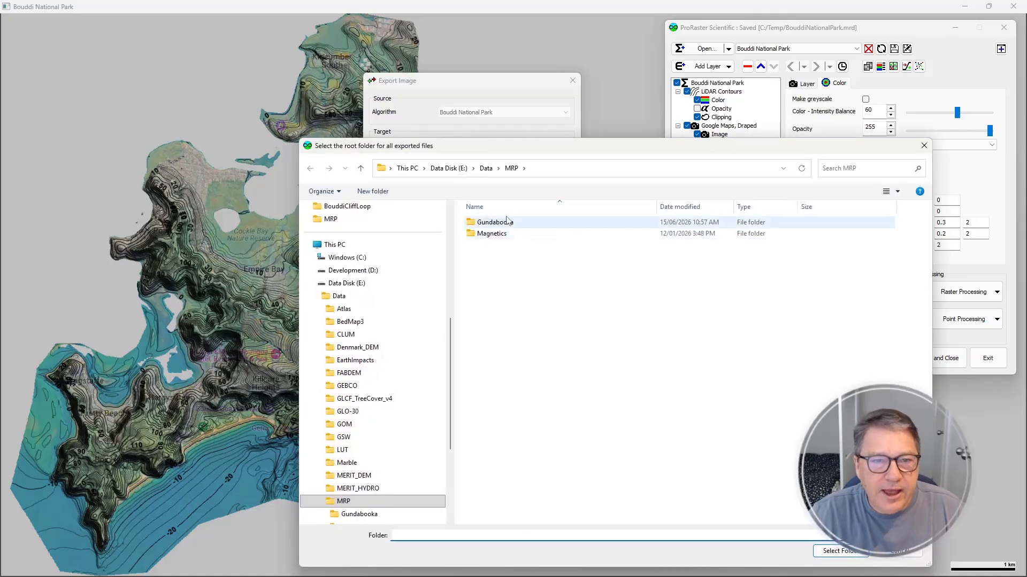
left_click(407, 167)
left_click(520, 235)
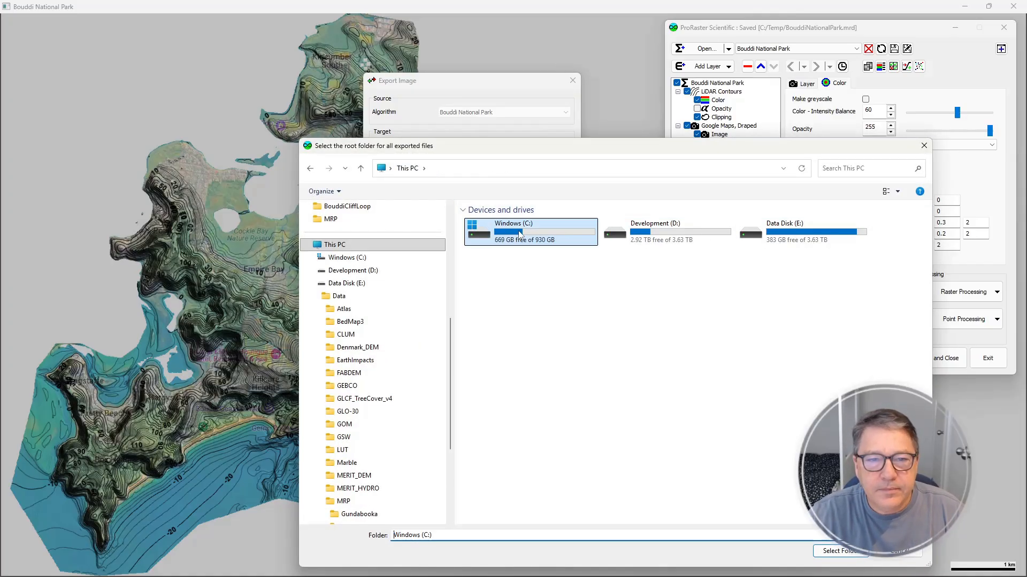
double_click(521, 234)
double_click(551, 323)
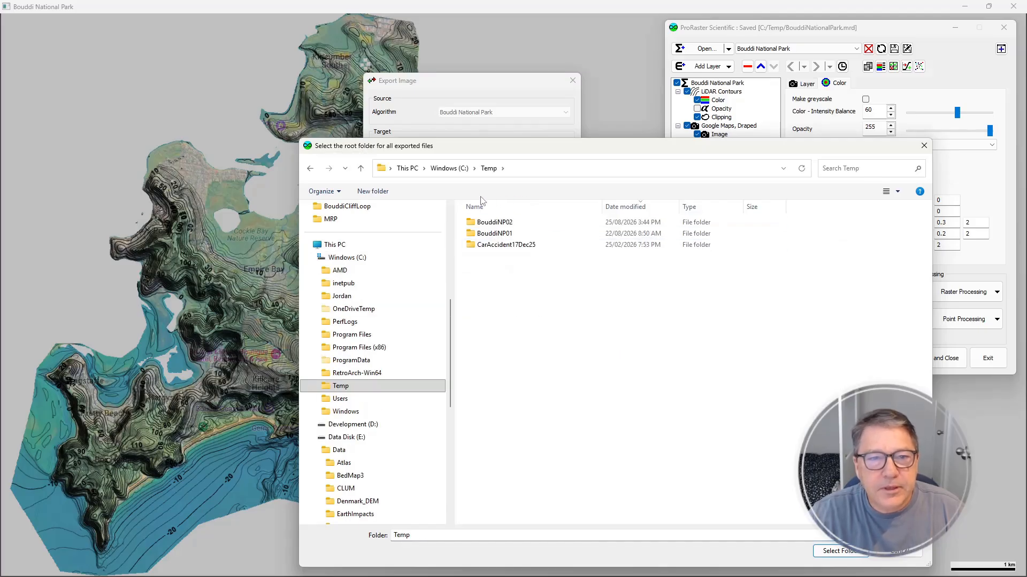
Create a folder named HandyGPS_BouddiNP in C:\Temp and select it as the output folder
left_click(373, 191)
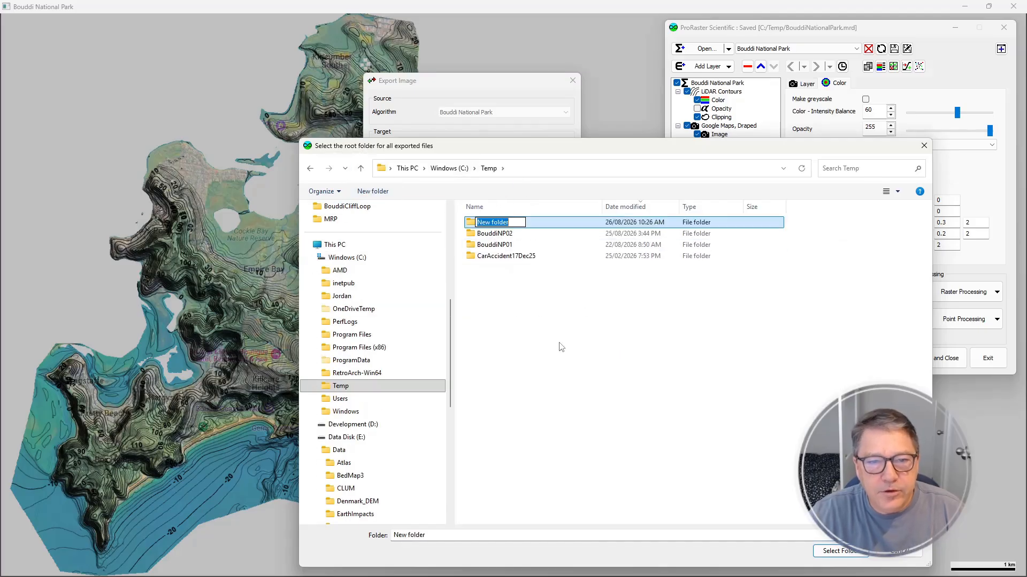
type("Hand")
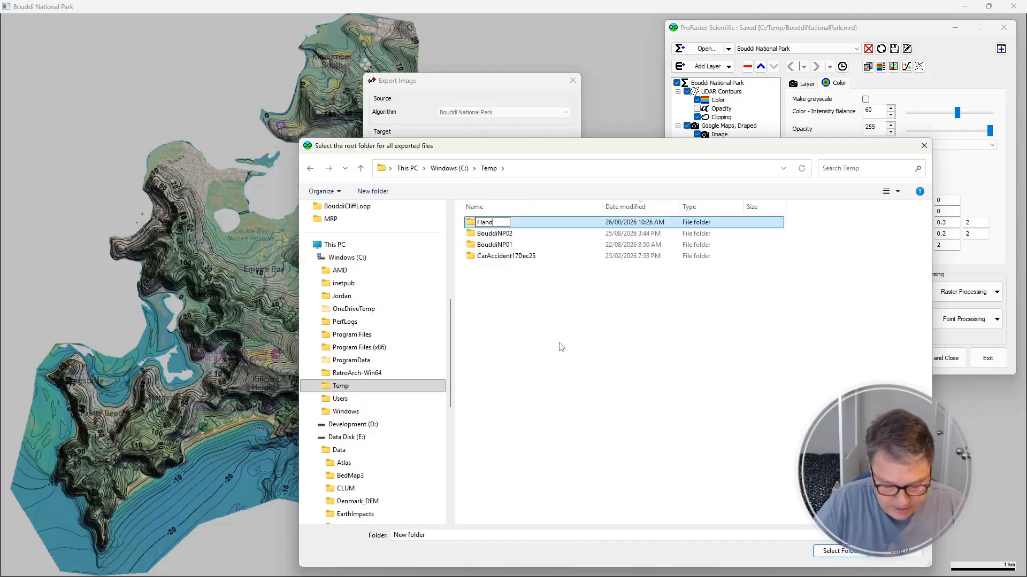
type("y")
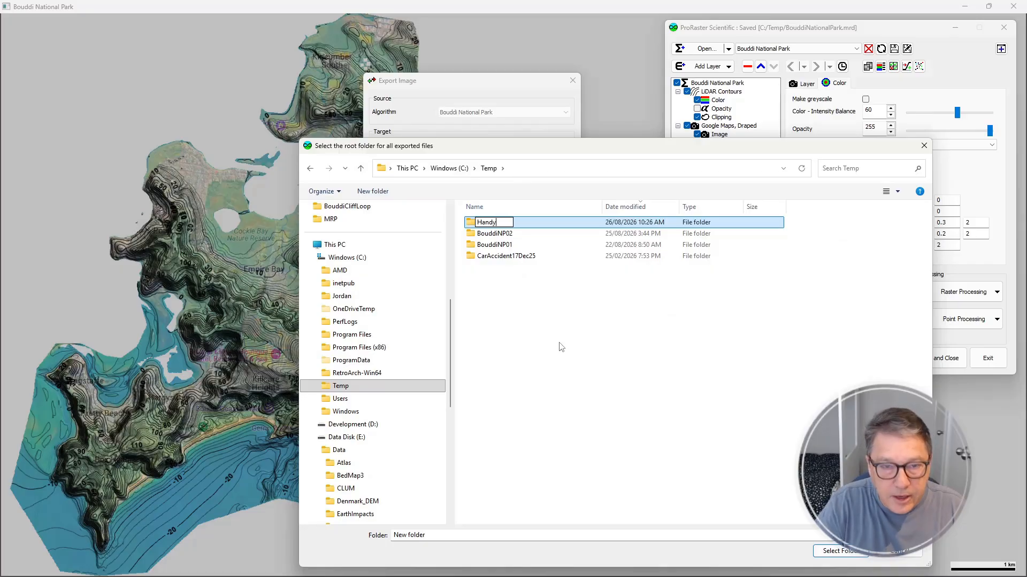
type("GPS_Bouddi")
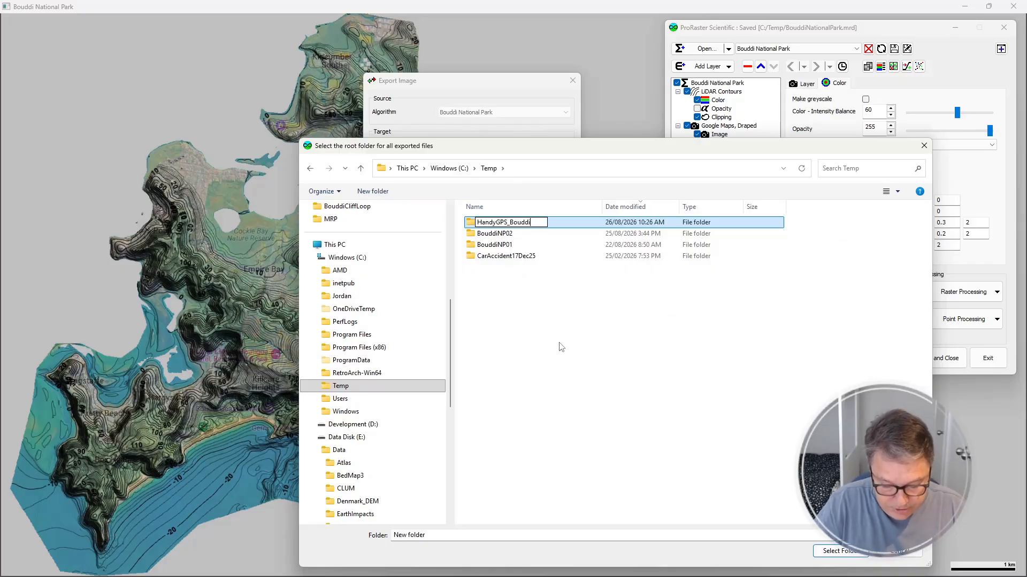
type("NP")
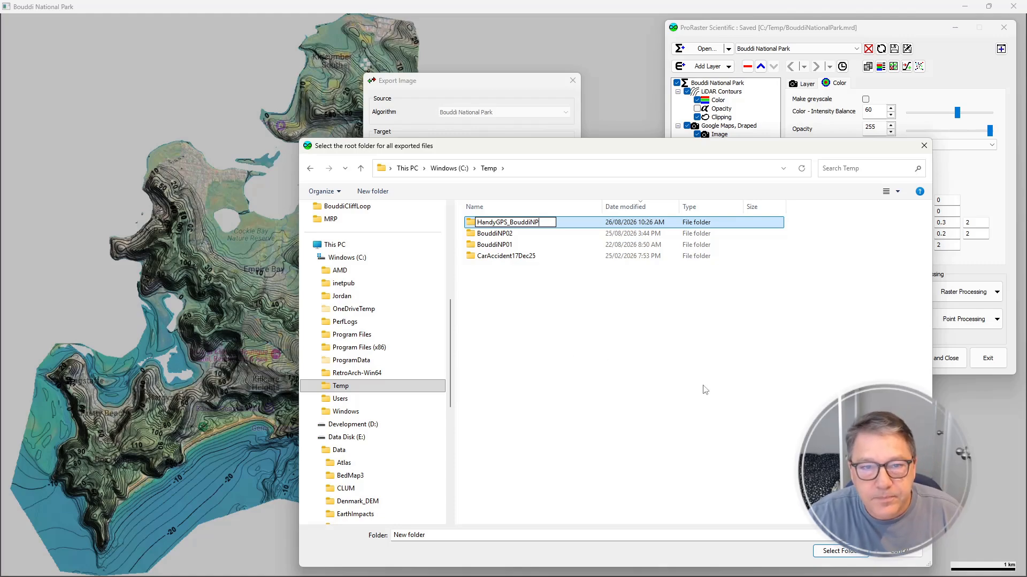
key("Return")
key("Return")
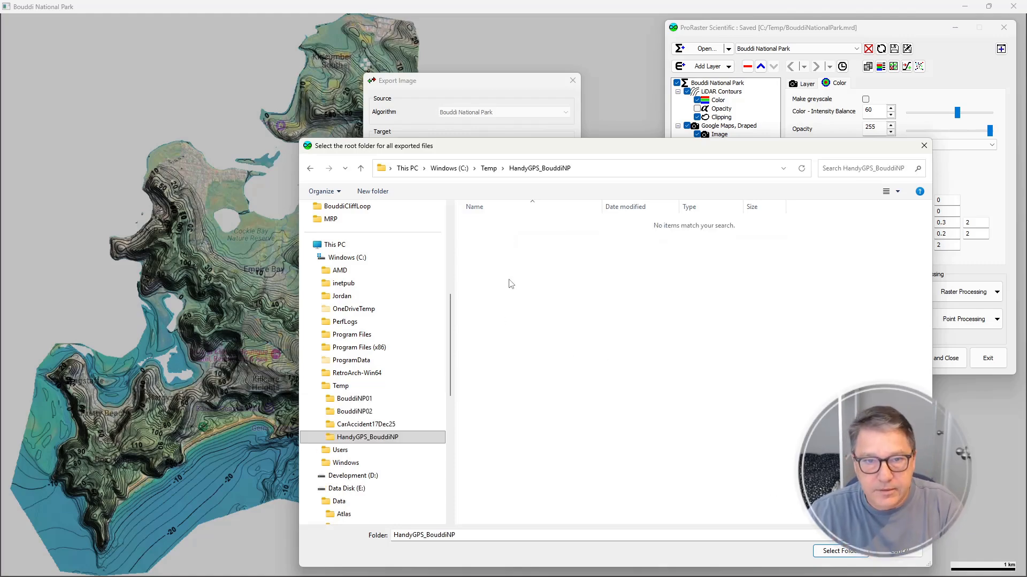
left_click(825, 552)
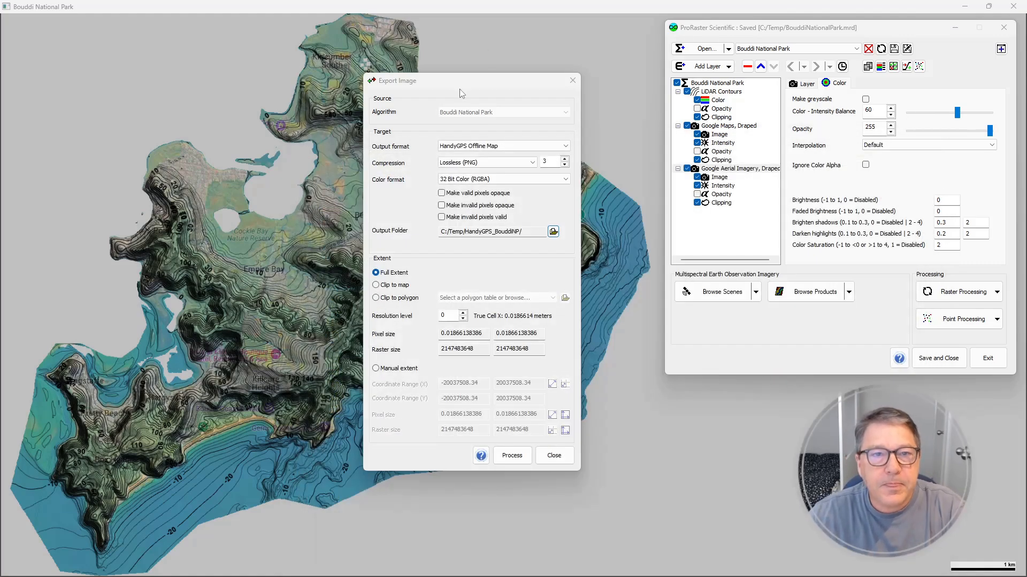
Clip the export extent to the polygon table E:/Data/Polygons/BouddiNPSurrounds.tab
left_click_drag(464, 80, 399, 59)
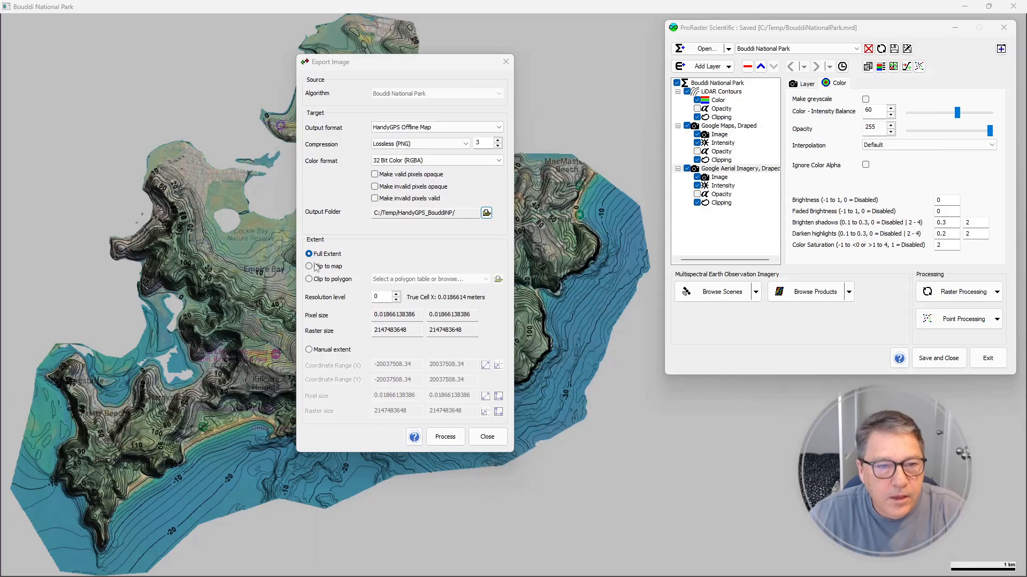
left_click(315, 281)
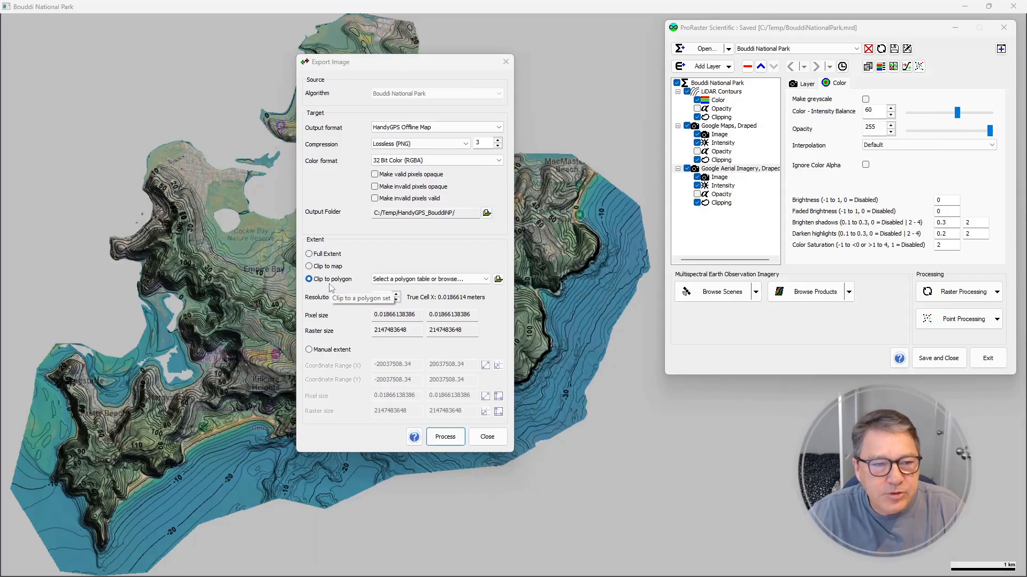
left_click(444, 280)
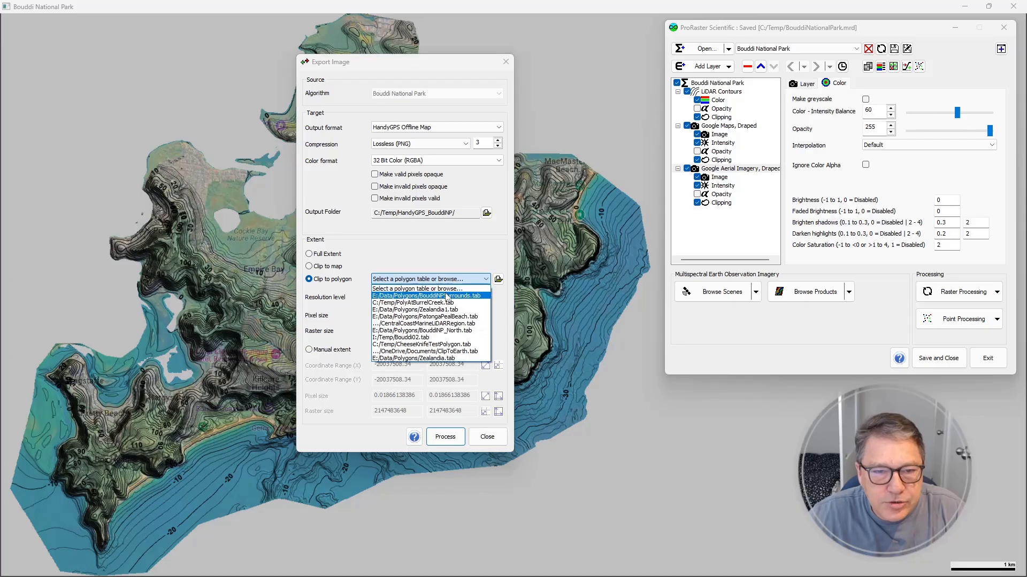
left_click(445, 296)
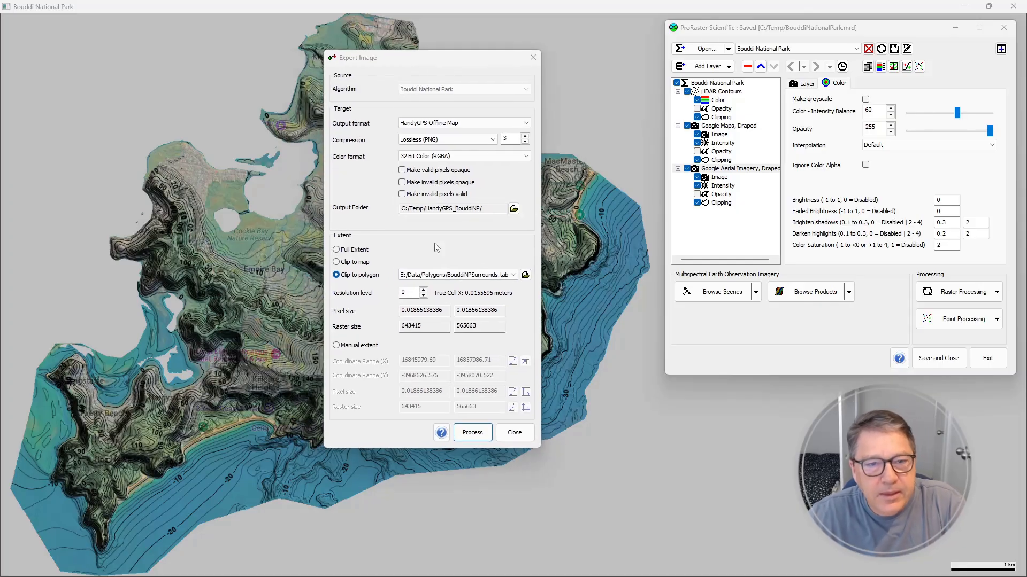
Set the export's resolution level to 7
left_click(423, 291)
left_click(423, 290)
left_click(423, 290)
left_click(423, 290)
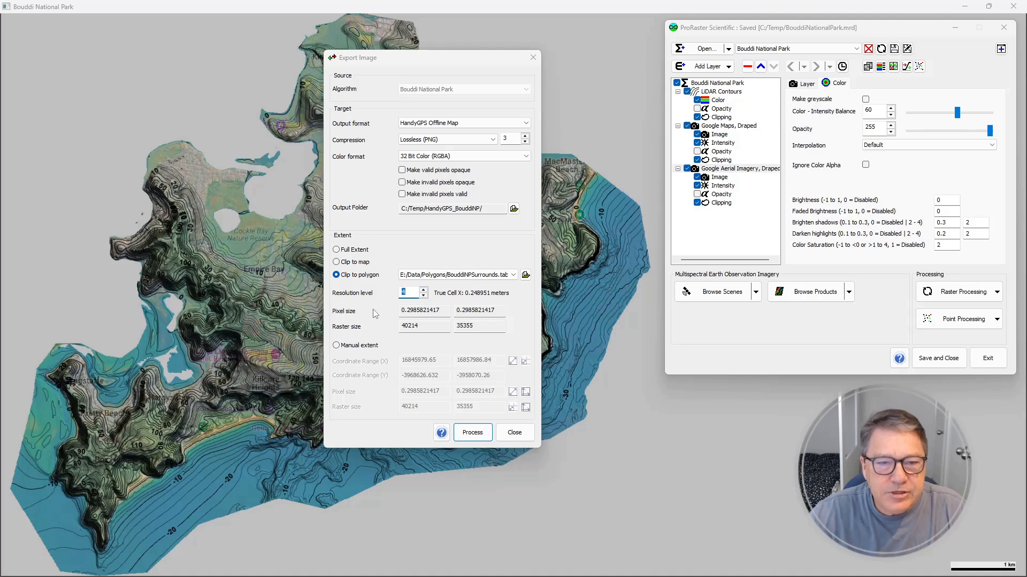
left_click(431, 310)
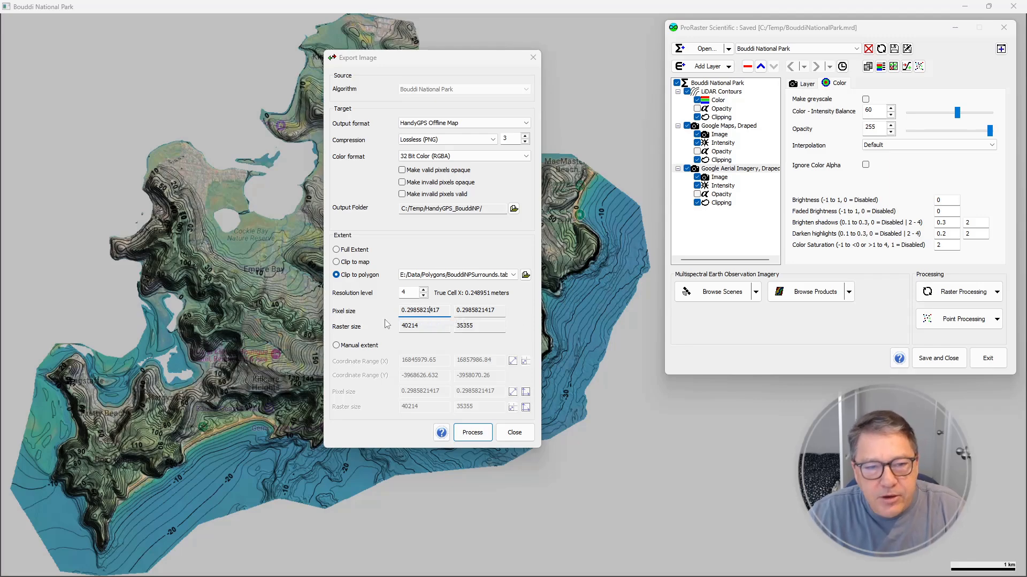
left_click(423, 289)
left_click(423, 290)
left_click(423, 289)
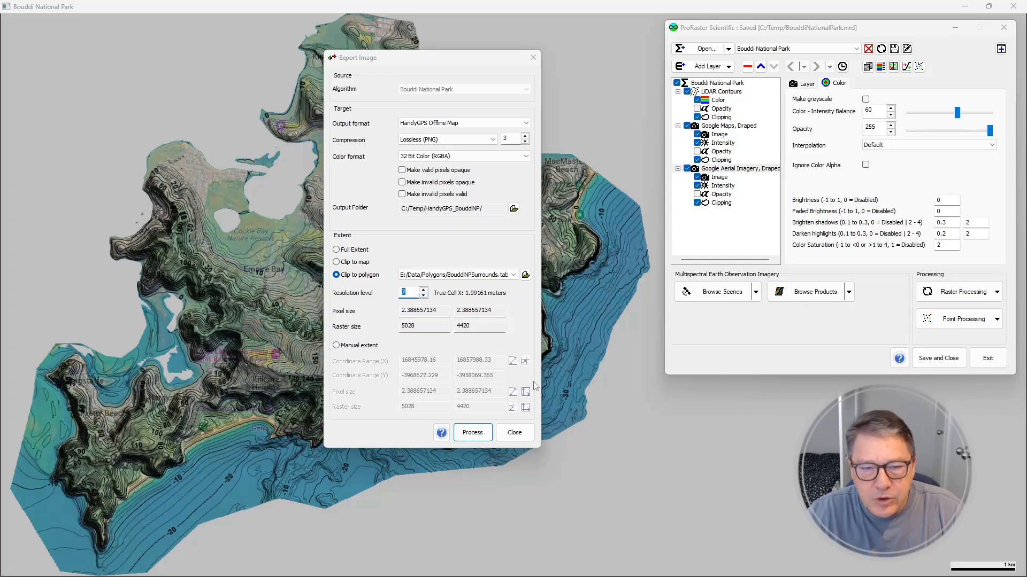
Process the HandyGPS offline map export, and close the progress and export windows when it completes
left_click(473, 432)
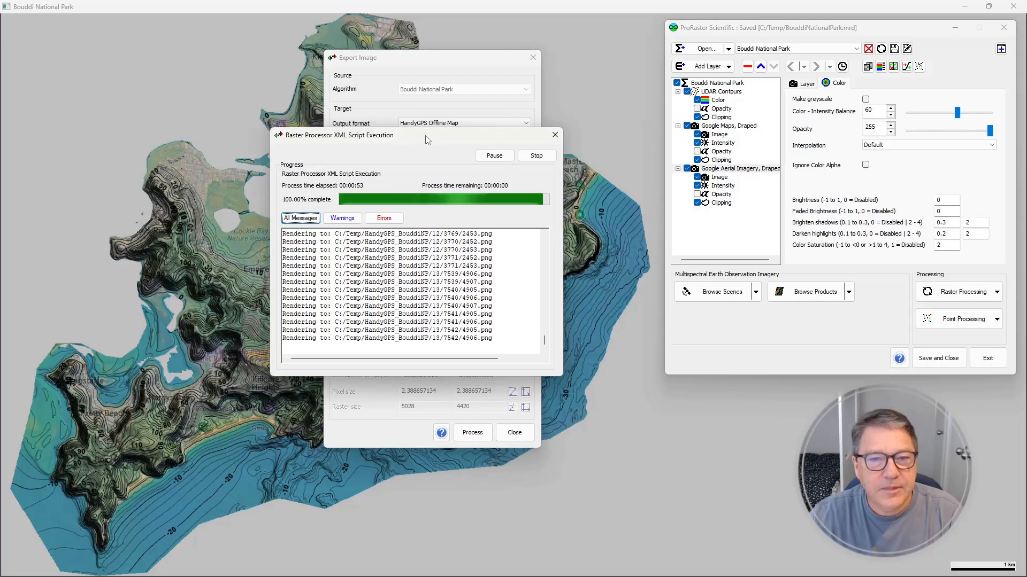
left_click(536, 156)
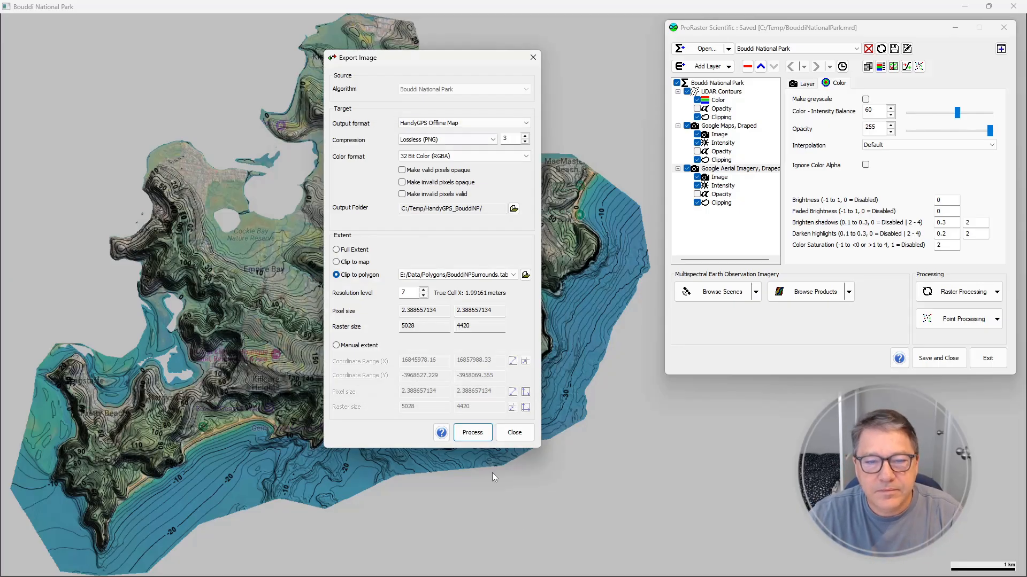
left_click(515, 432)
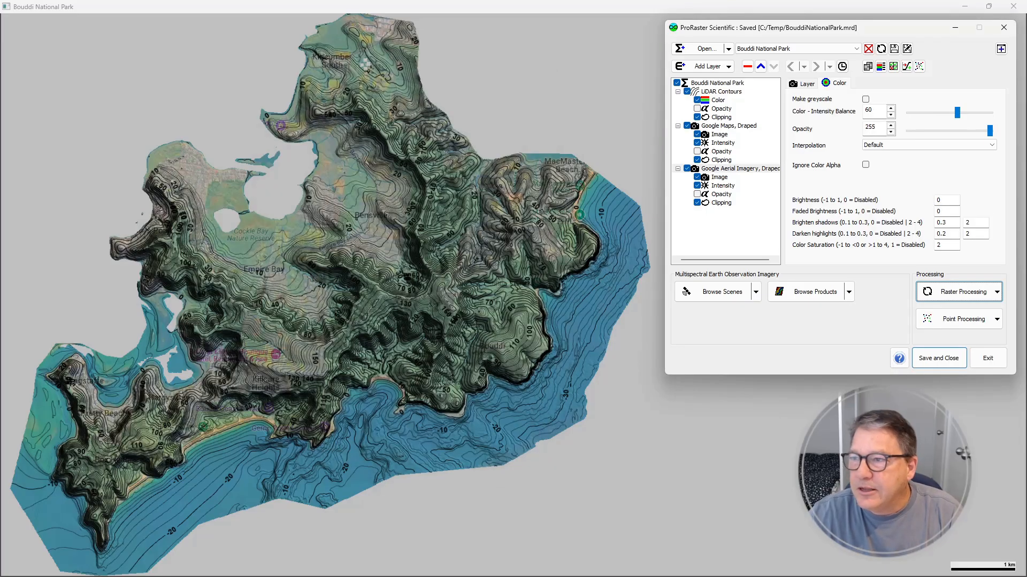
Switch to File Explorer, sort C:\Temp by name and open the HandyGPS_BouddiNP folder
left_click_drag(1026, 144, 531, 40)
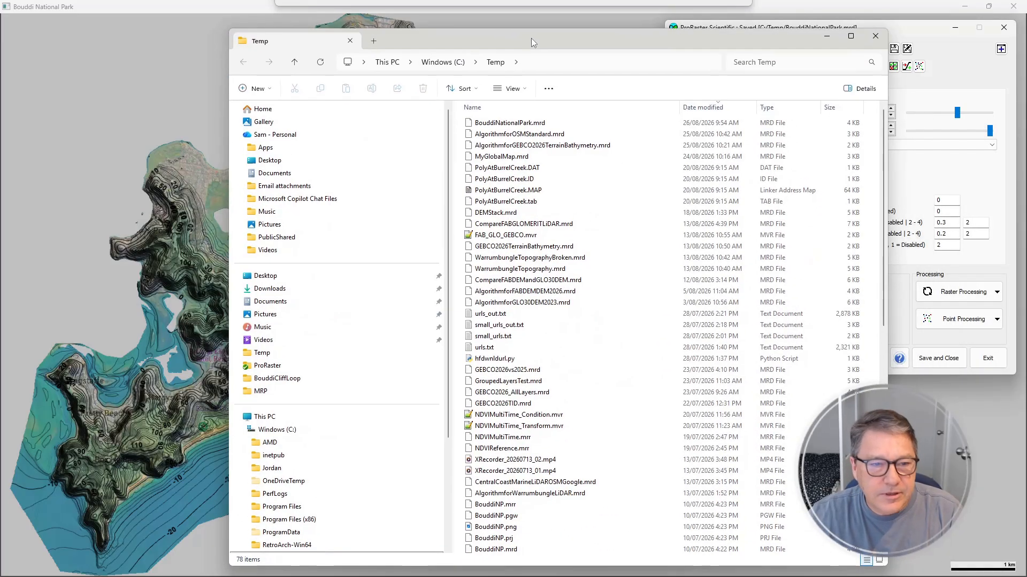
left_click(294, 430)
double_click(507, 225)
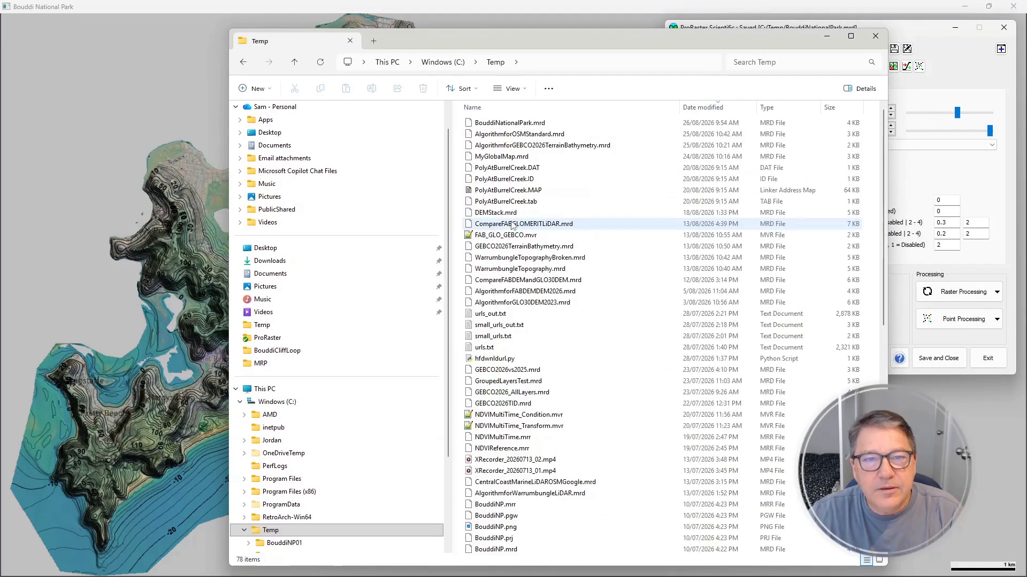
left_click(540, 108)
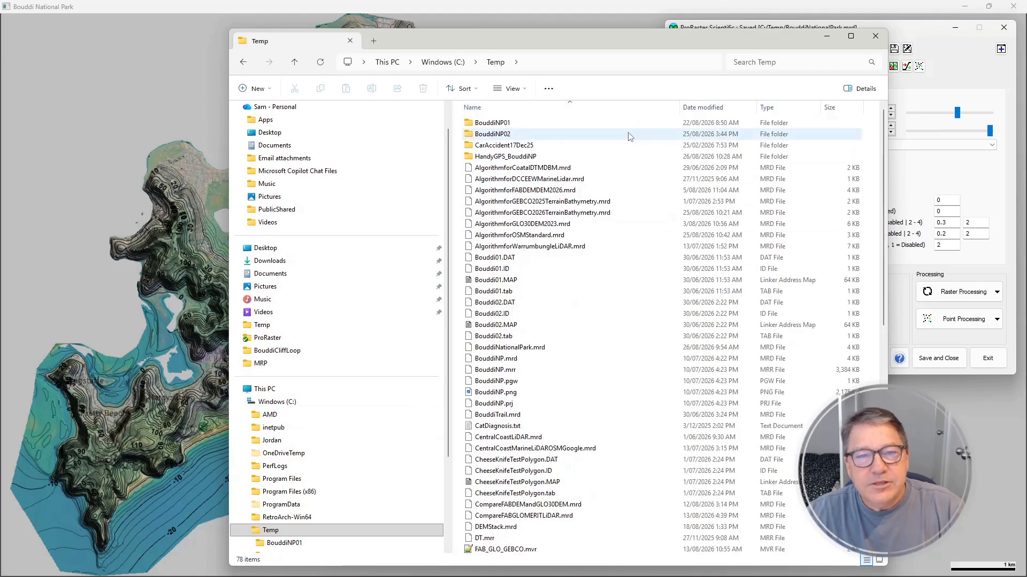
left_click_drag(538, 46, 507, 35)
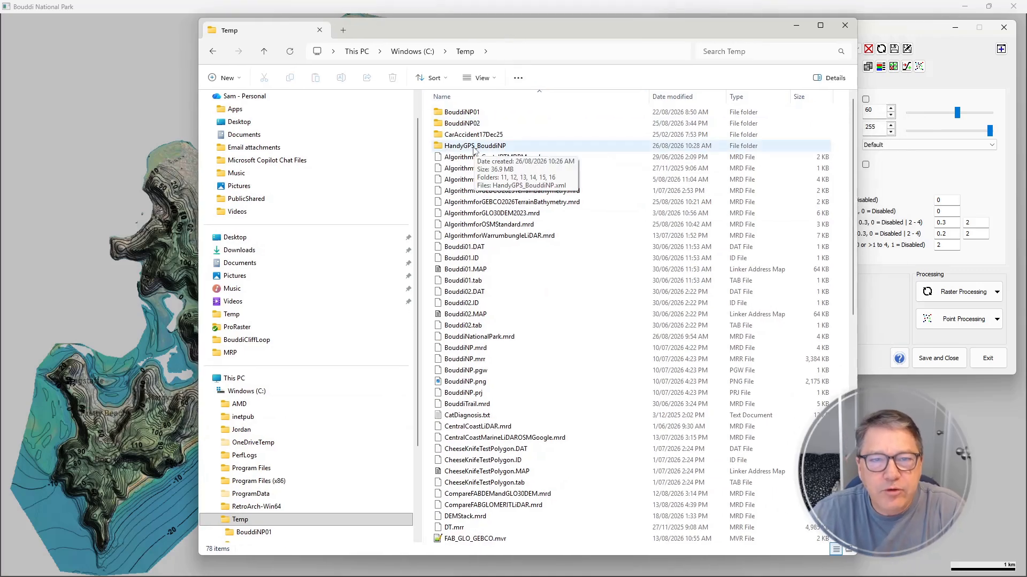
double_click(475, 148)
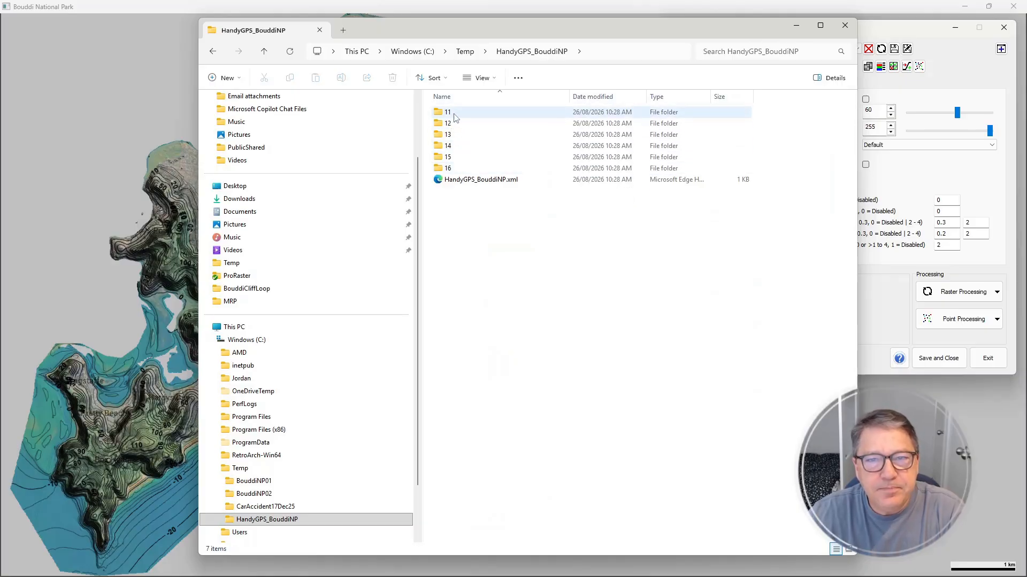
Examine the exported tiles in folder 11 and in subfolder 30163 of folder 15, and return to the HandyGPS_BouddiNP folder
double_click(472, 114)
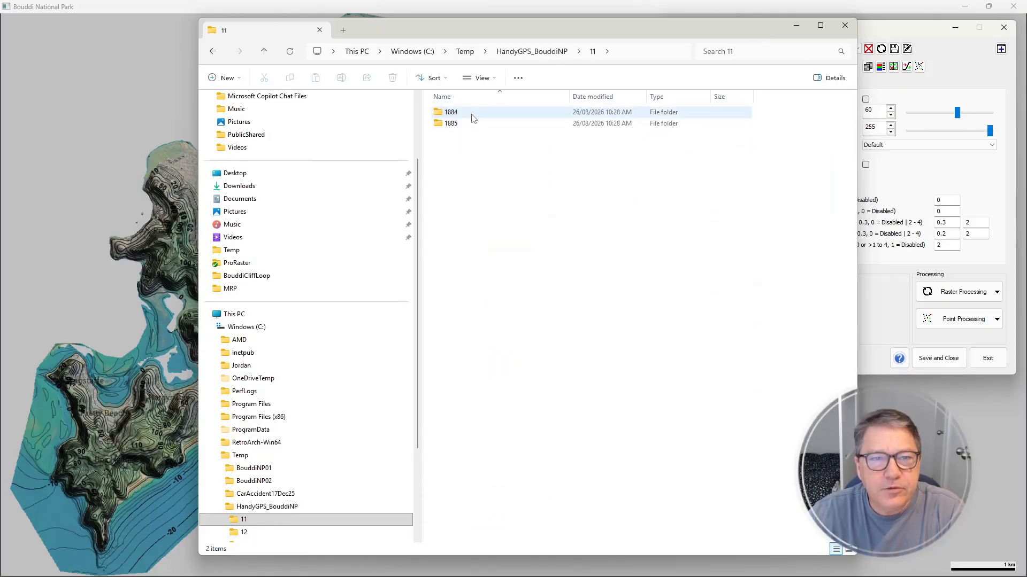
scroll(342, 497, "down", 3)
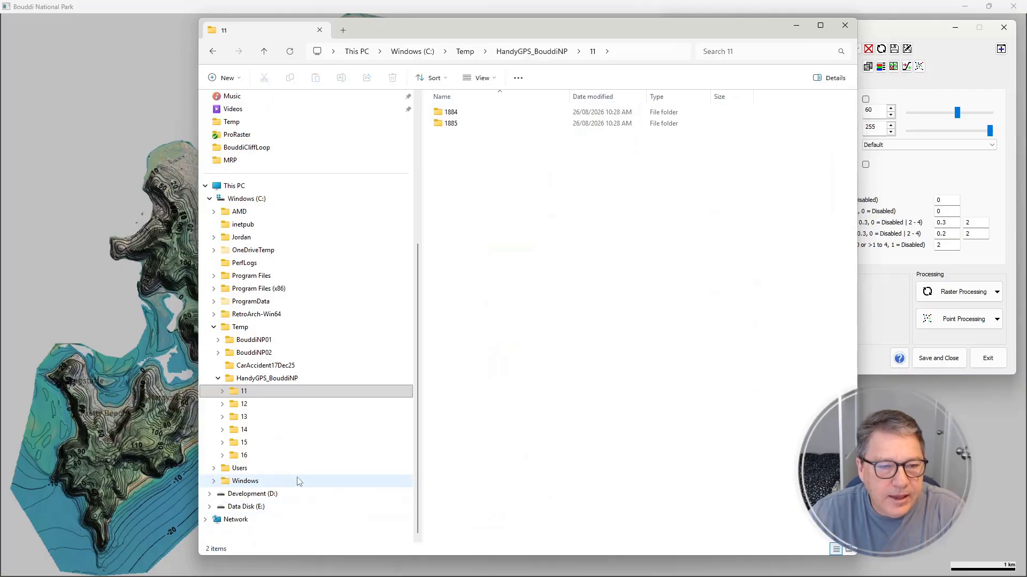
left_click(337, 442)
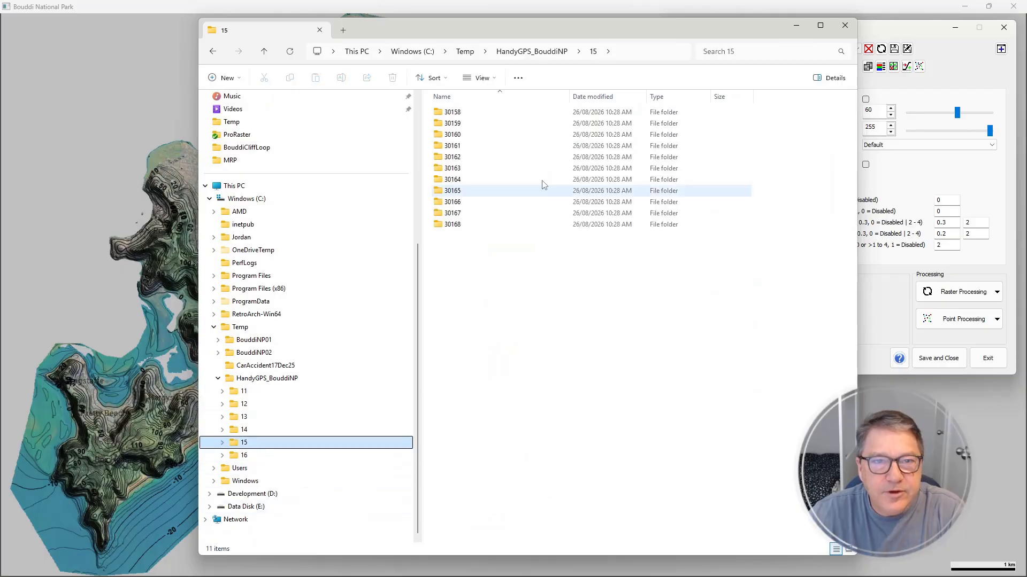
double_click(463, 170)
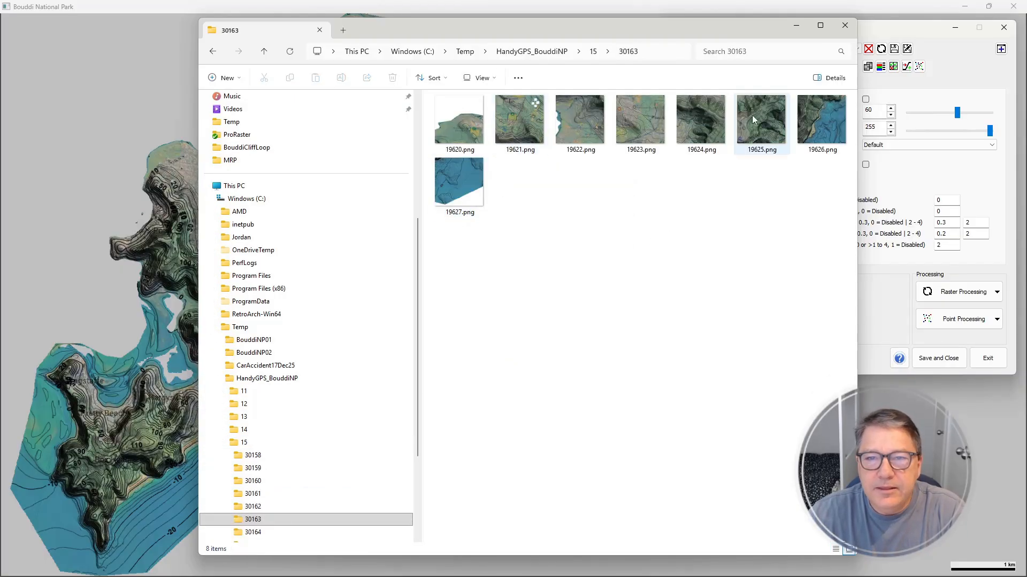
left_click(273, 378)
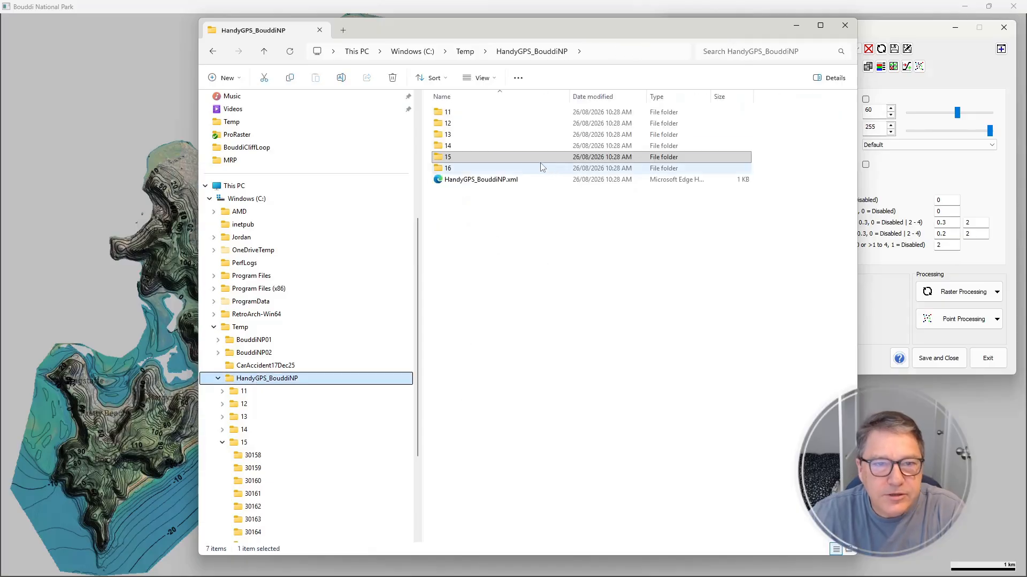
Compress the HandyGPS_BouddiNP folder in C:\Temp to HandyGPS_BouddiNP.zip with 7-Zip and select the resulting archive
left_click(491, 183)
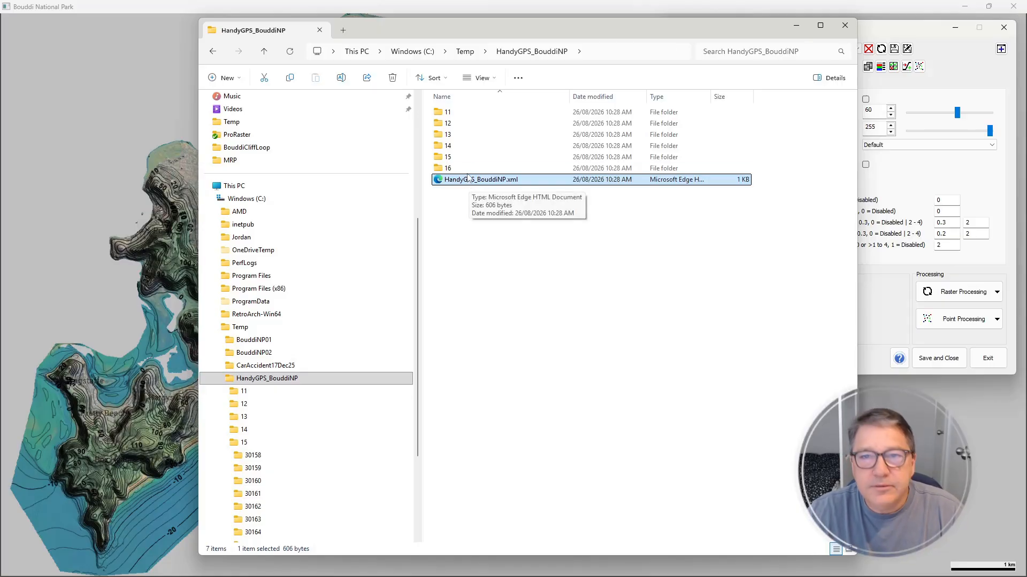
left_click(241, 326)
left_click(469, 144)
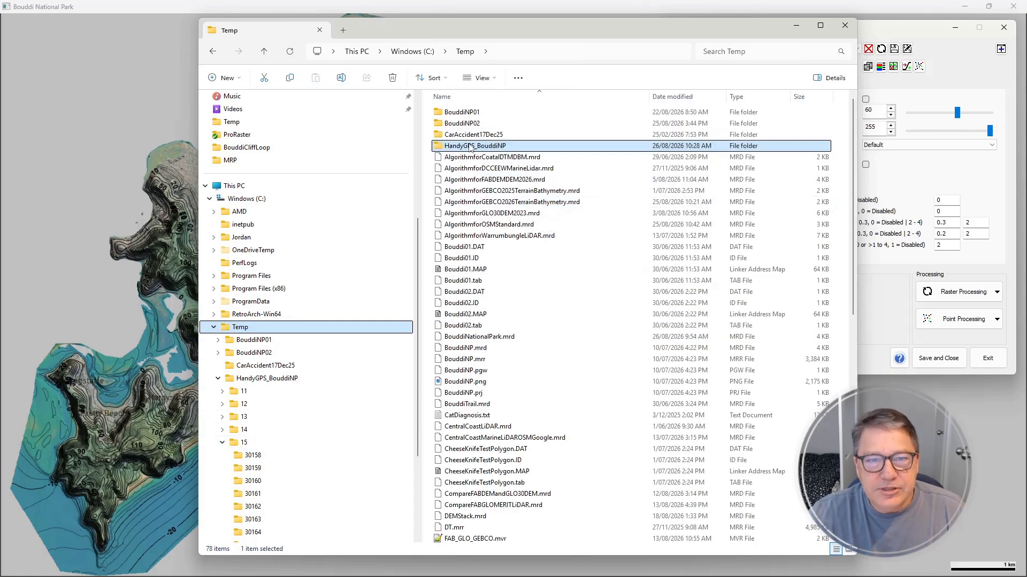
right_click(469, 145)
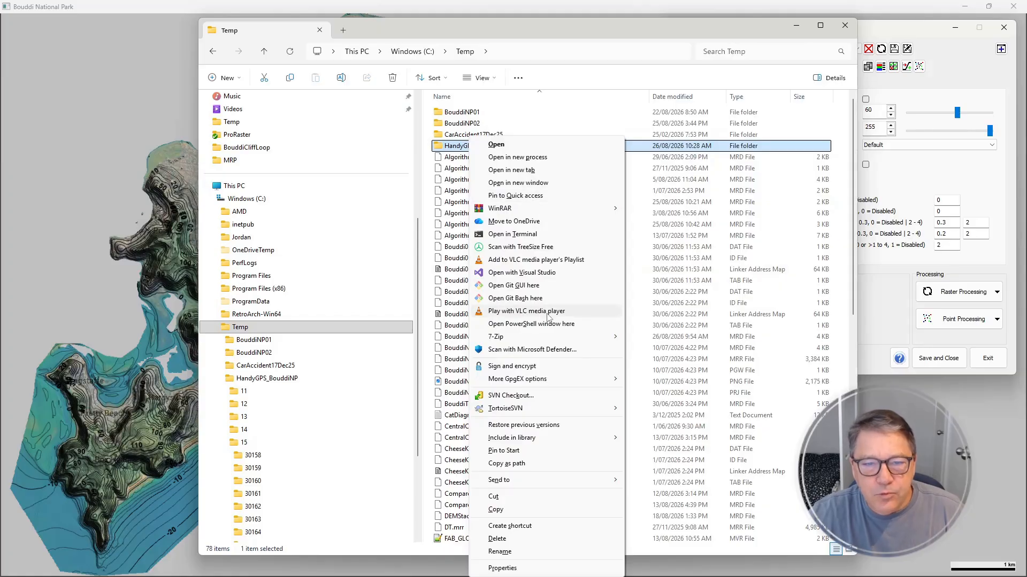
mouse_move(591, 339)
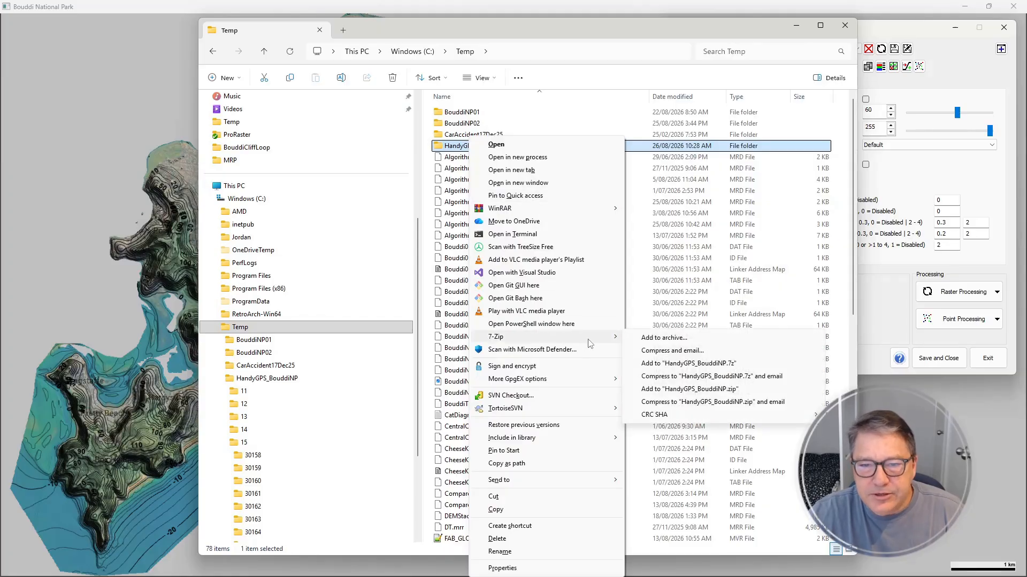
left_click(682, 390)
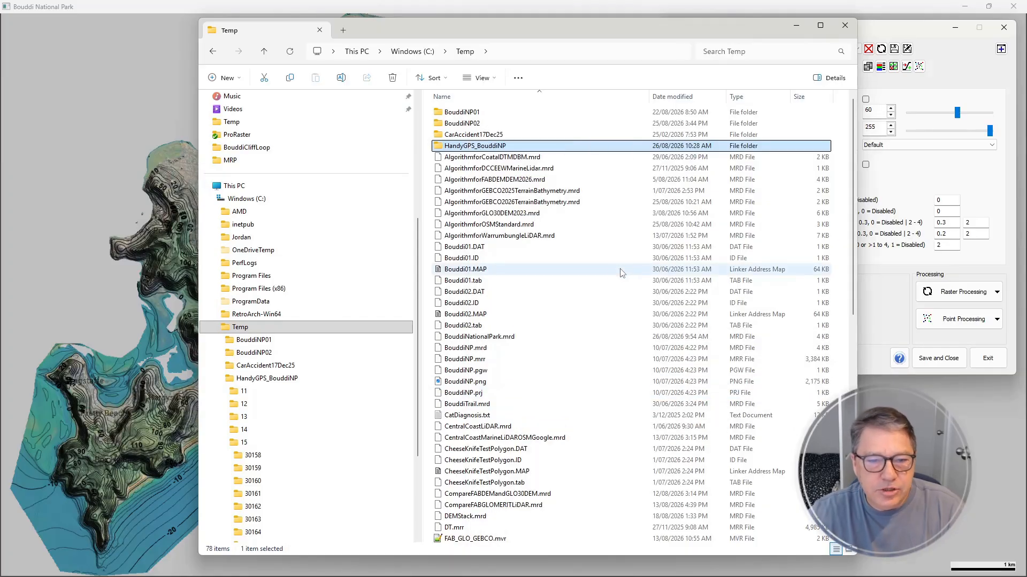
scroll(552, 357, "down", 12)
scroll(552, 356, "down", 1)
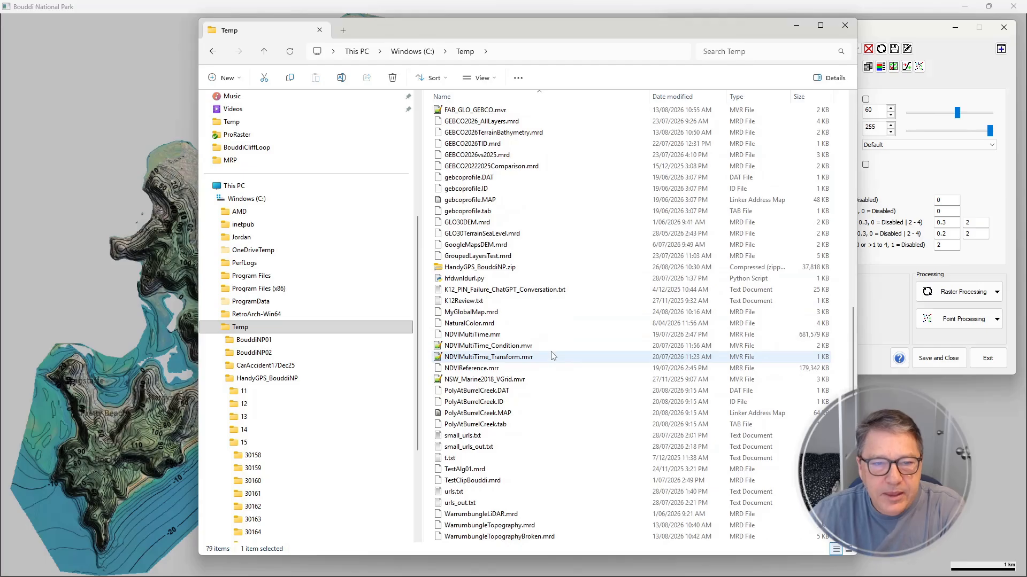
left_click(615, 267)
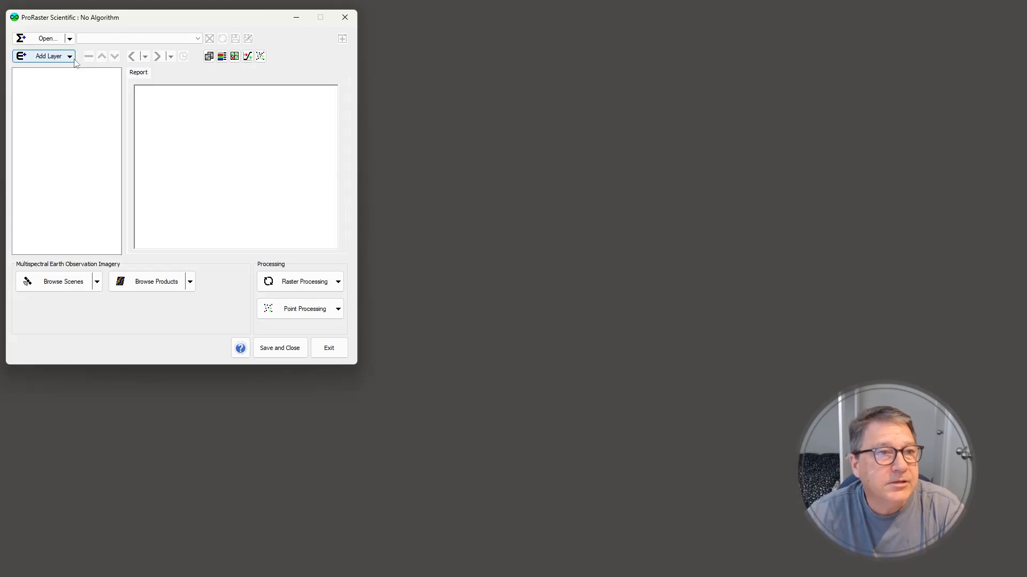
Switch to ProRaster Scientific and create a new algorithm from the Central Coast LiDAR raster source
left_click(70, 40)
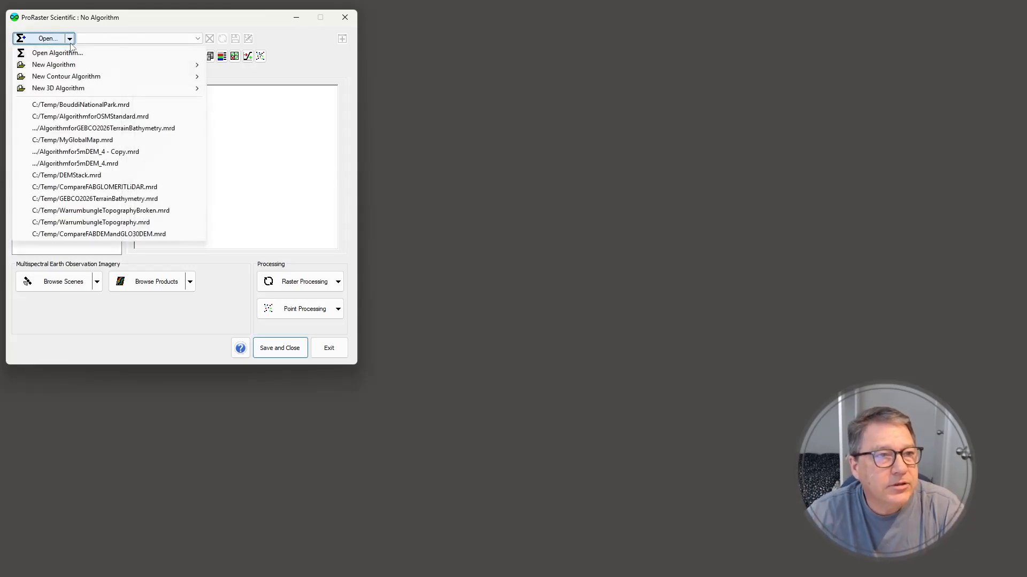
mouse_move(66, 67)
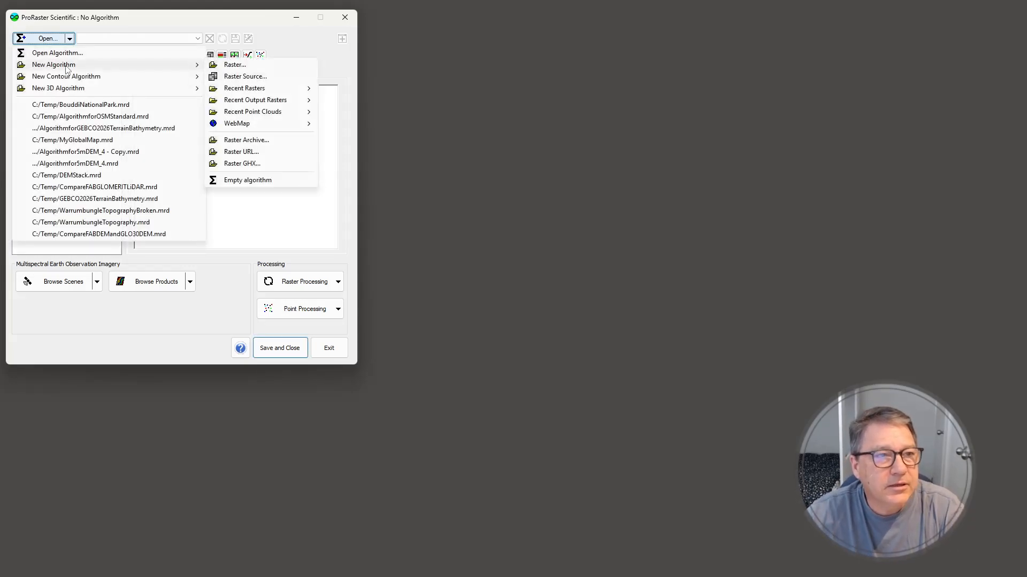
left_click(245, 77)
double_click(154, 159)
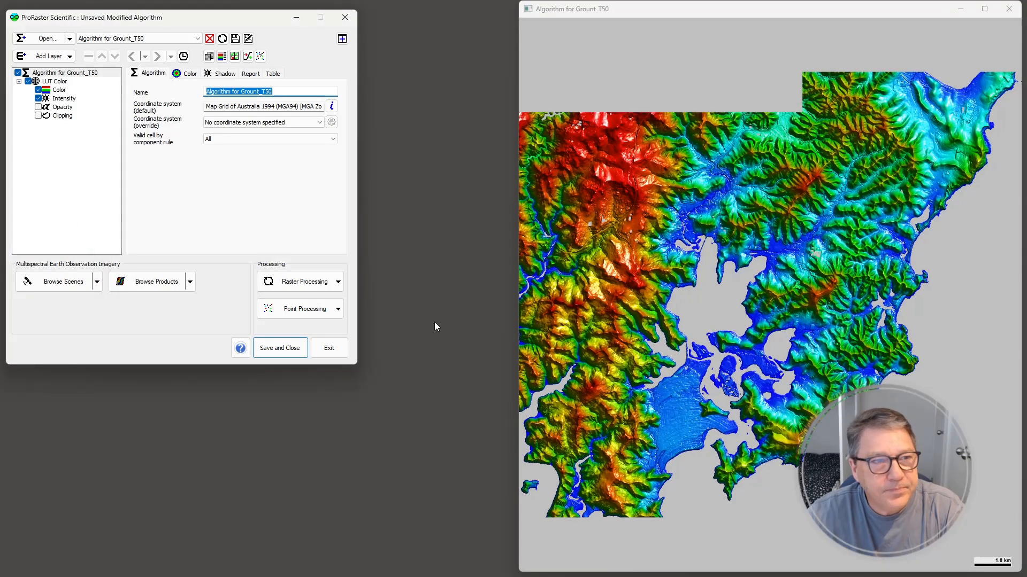
Apply the Sydney_Atlas color table to the Color component of the LUT Color layer
left_click(58, 90)
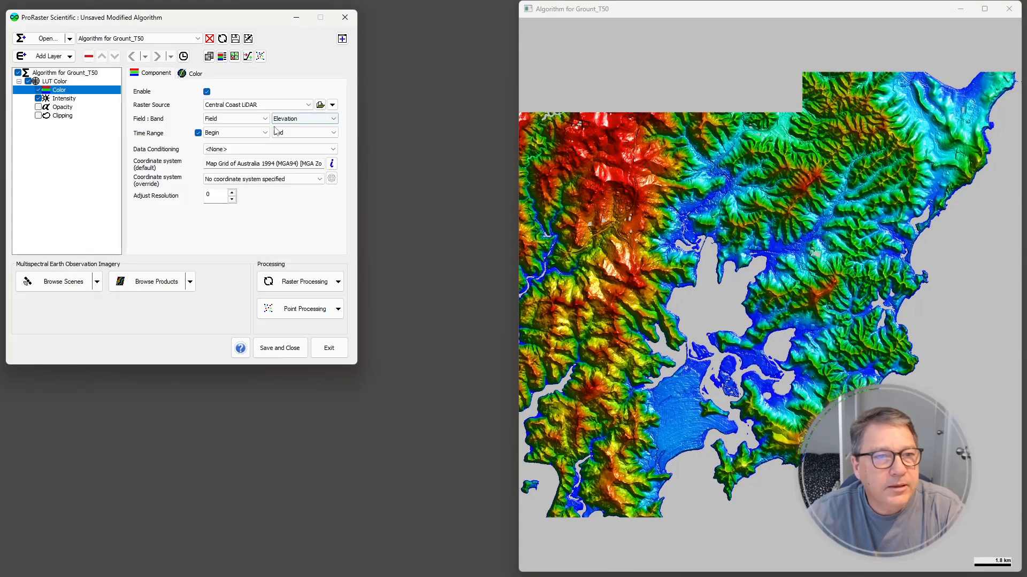
left_click(281, 140)
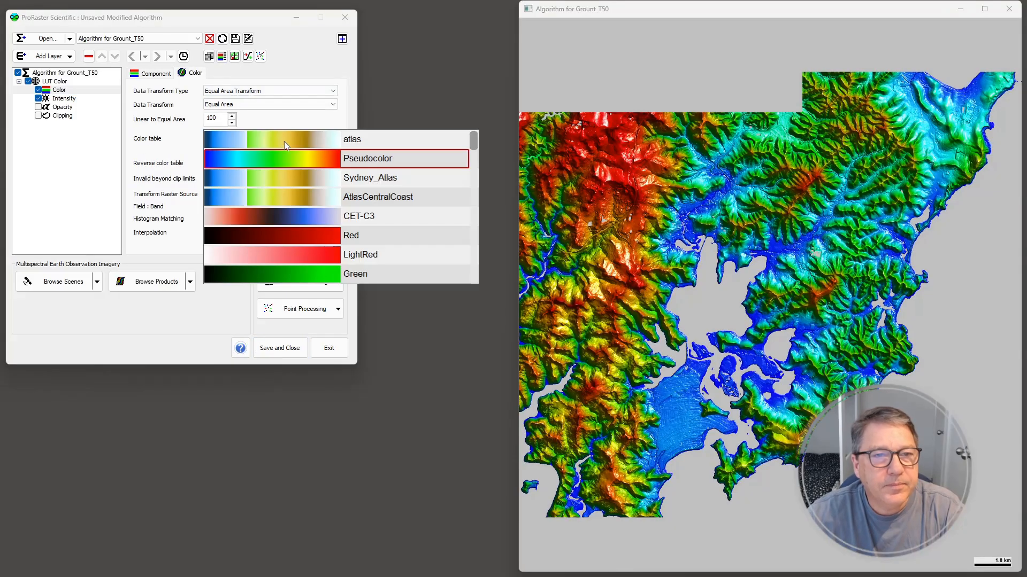
left_click(362, 181)
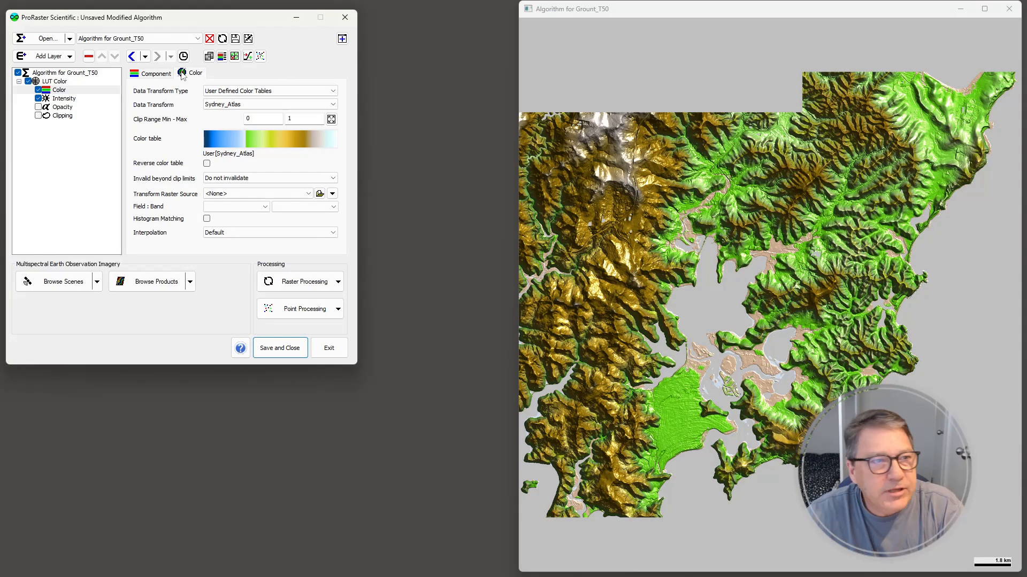
Add a second layer to the algorithm from the NSW Marine LiDAR raster source
left_click(69, 57)
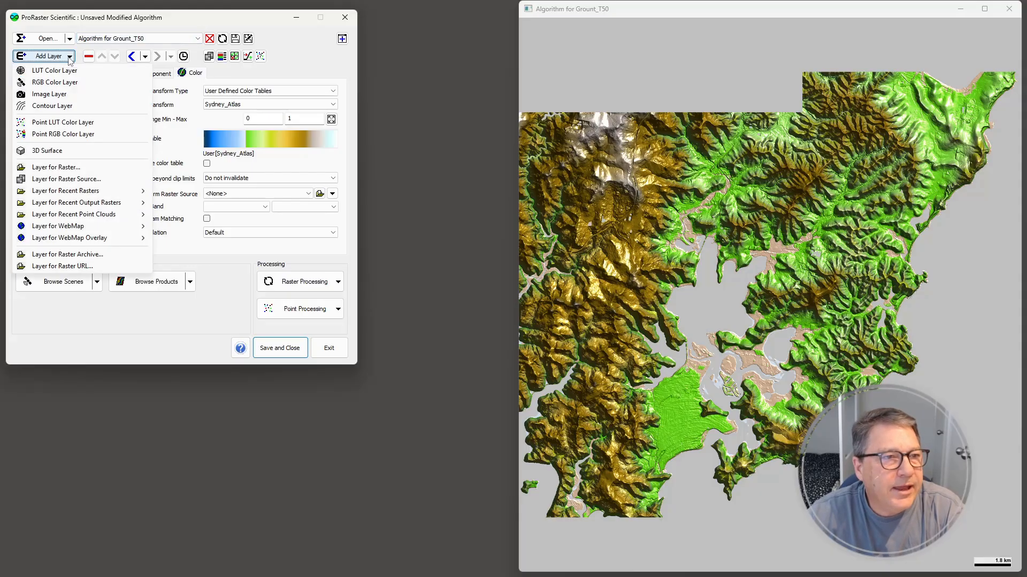
left_click(61, 179)
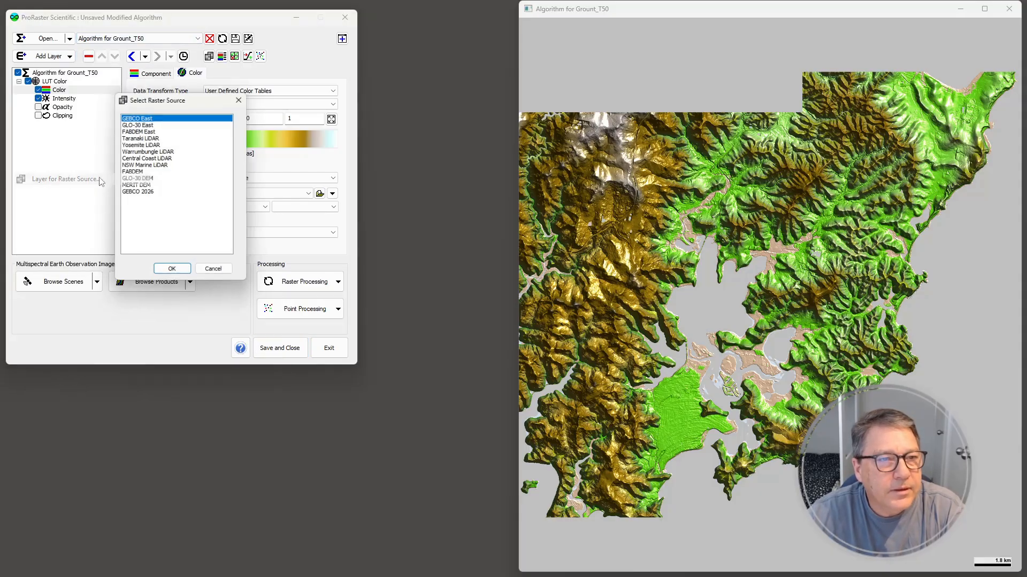
double_click(147, 165)
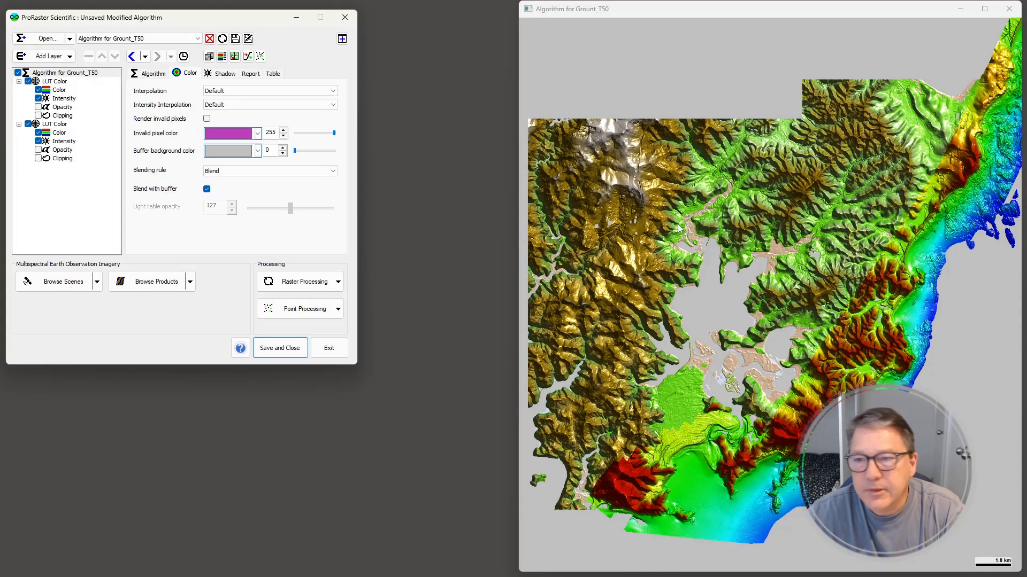
Examine where the land and marine LiDAR layers overlap along the coast, and unload the algorithm without saving it
scroll(781, 306, "down", 3)
mouse_move(787, 308)
left_mouse_down()
mouse_move(765, 335)
mouse_move(794, 322)
mouse_move(793, 307)
left_mouse_up()
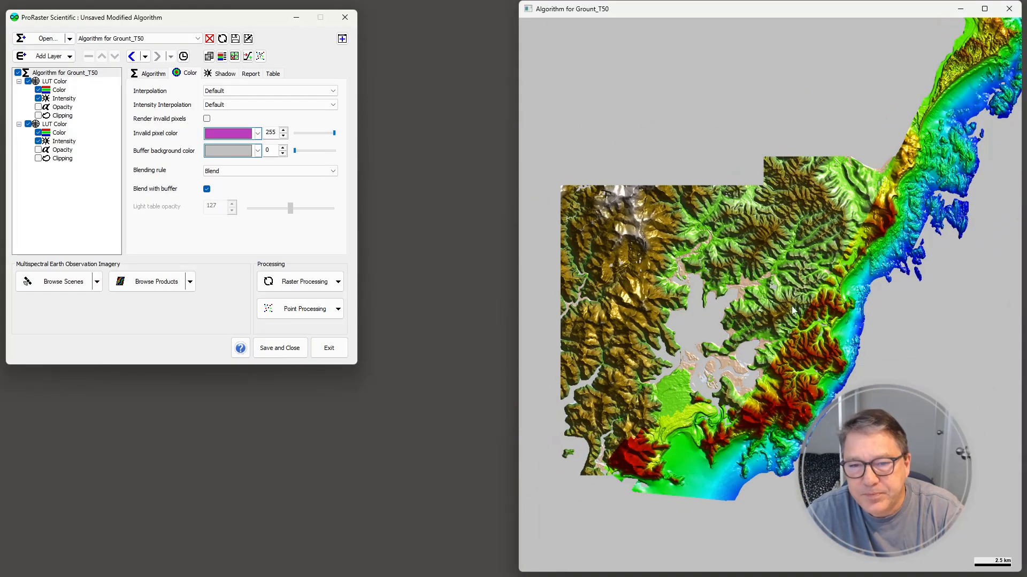
scroll(789, 327, "up", 6)
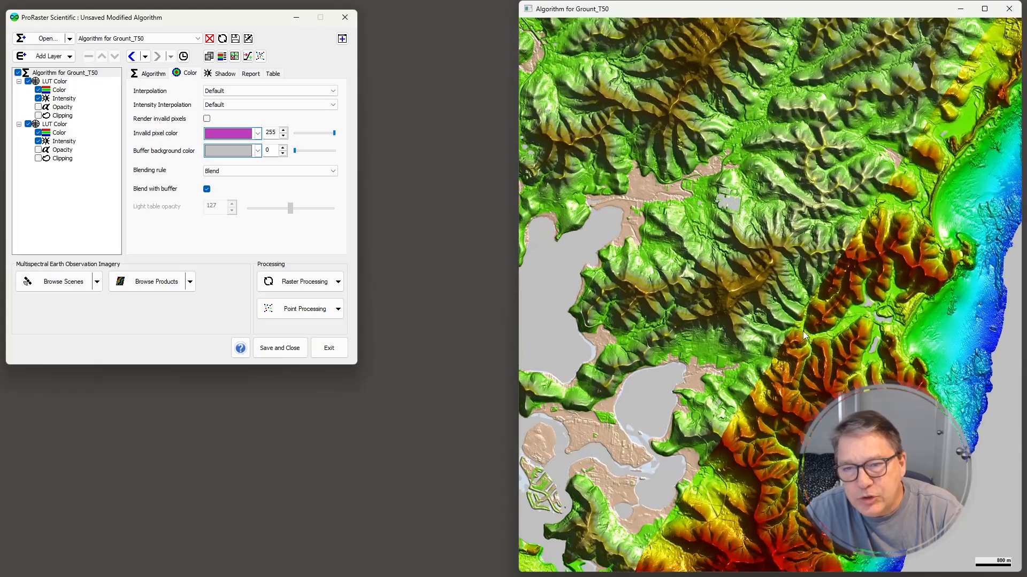
left_click_drag(804, 332, 796, 259)
left_click_drag(657, 435, 767, 313)
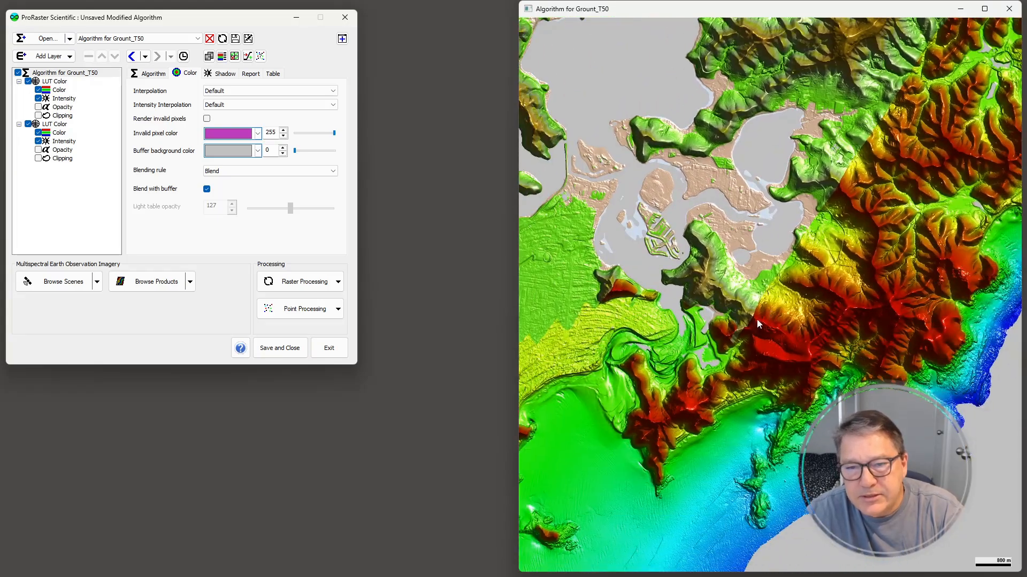
scroll(767, 315, "down", 6)
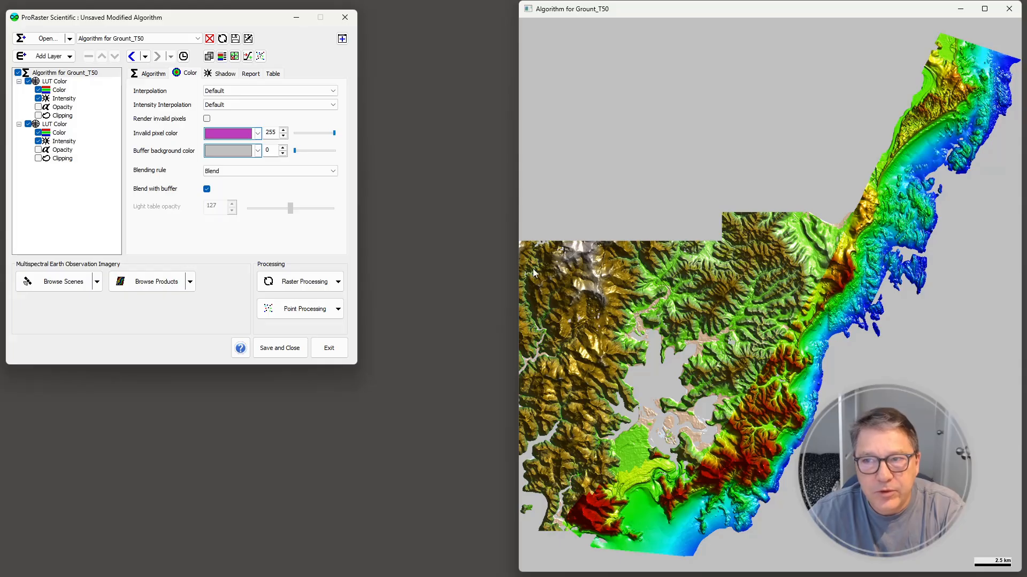
left_click(209, 38)
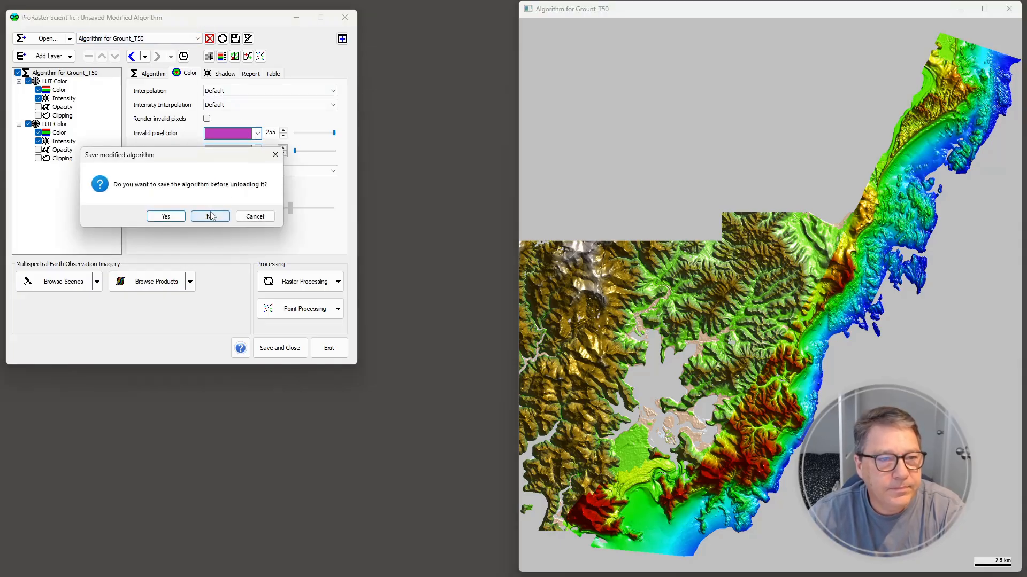
left_click(211, 216)
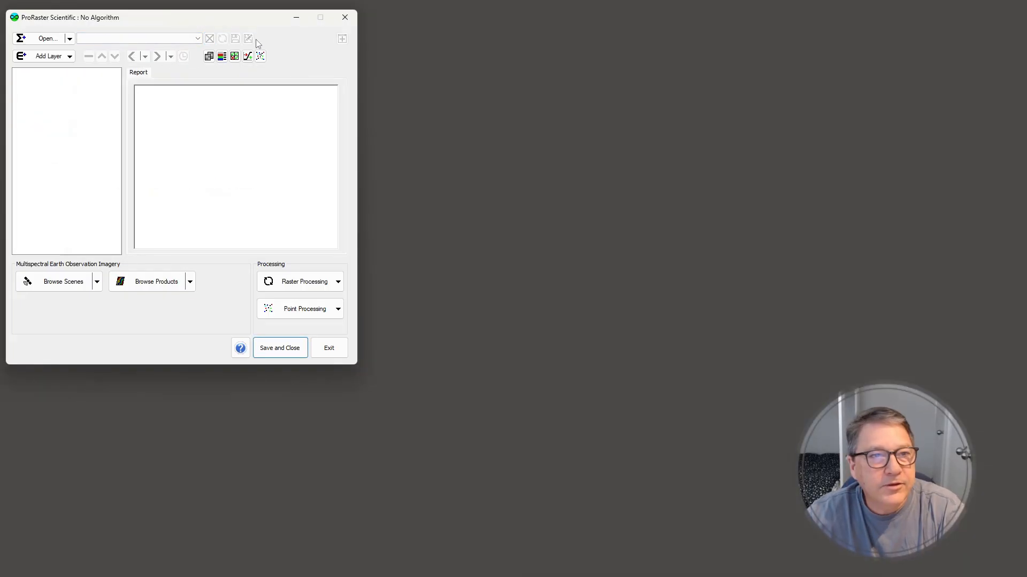
Create a new raster source in the Raster Source Editor and name it Central Coast Combined LiDAR
left_click(212, 59)
left_click_drag(194, 55, 386, 92)
left_click(339, 109)
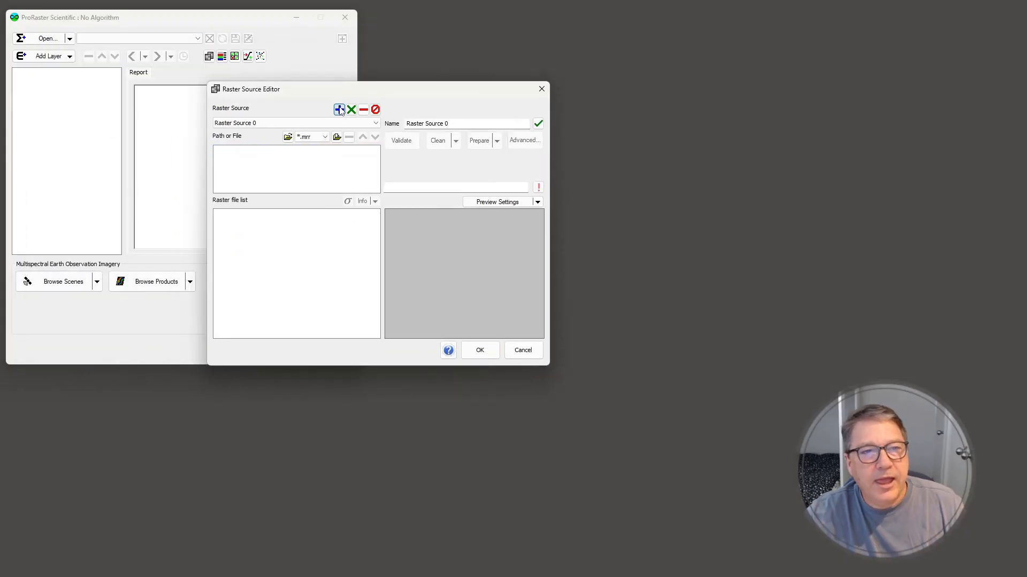
left_click(431, 123)
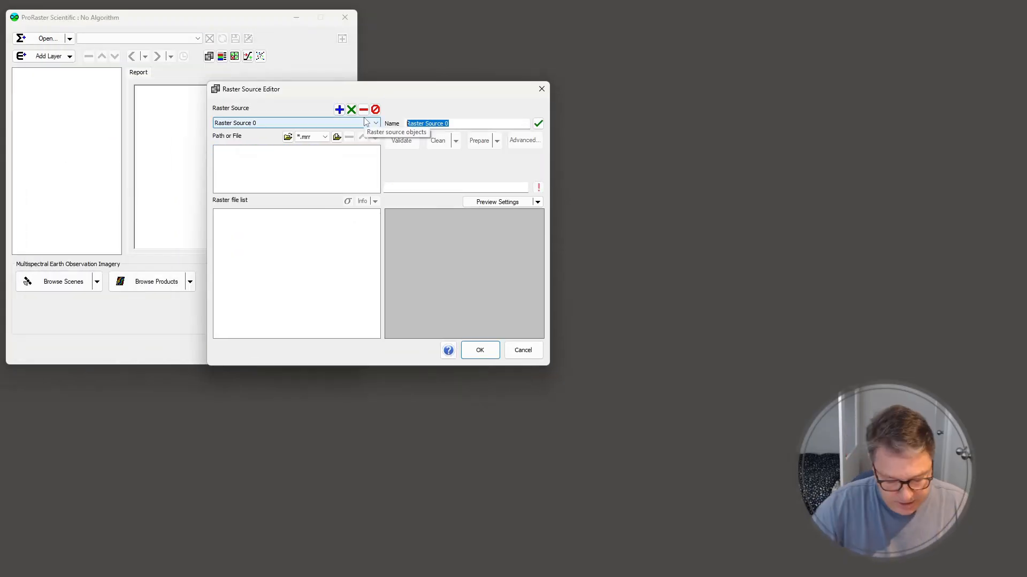
type("Central Coast Combined LiDAR")
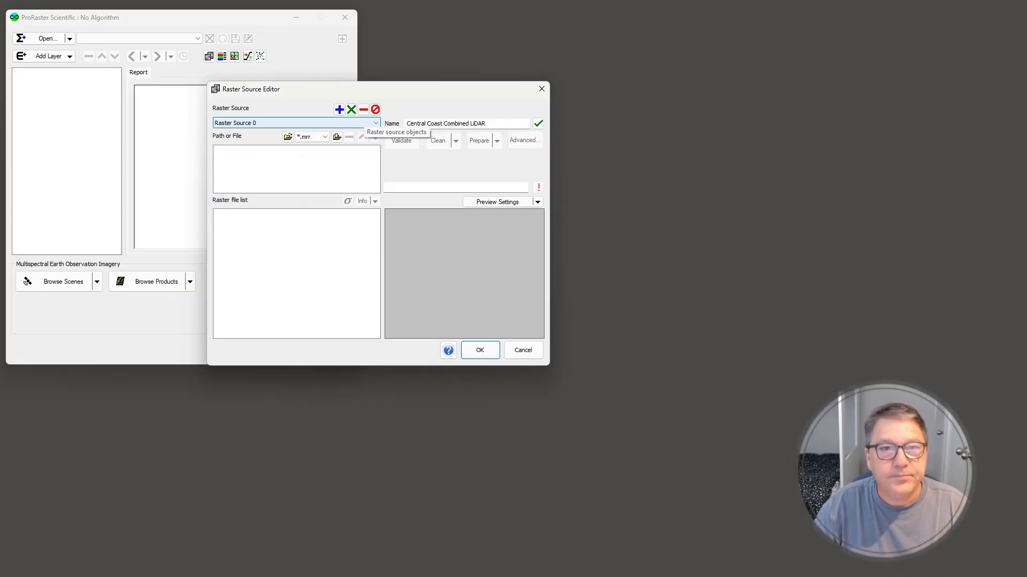
key("Return")
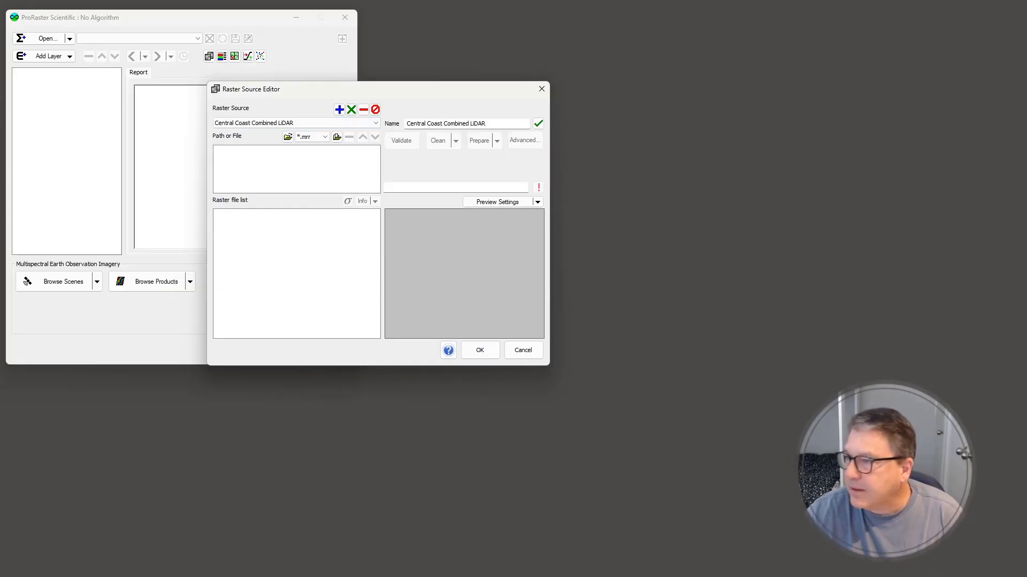
Add CentralCoastLiDAR2008_Ground_Tri_50x50cm.mrr and NSW_Marine2018_CentralCoast_100x100x1cmDEM-DBM.mrr from E:\Data\MRP to the combined raster source, and accept the source changes
left_click_drag(377, 91, 367, 103)
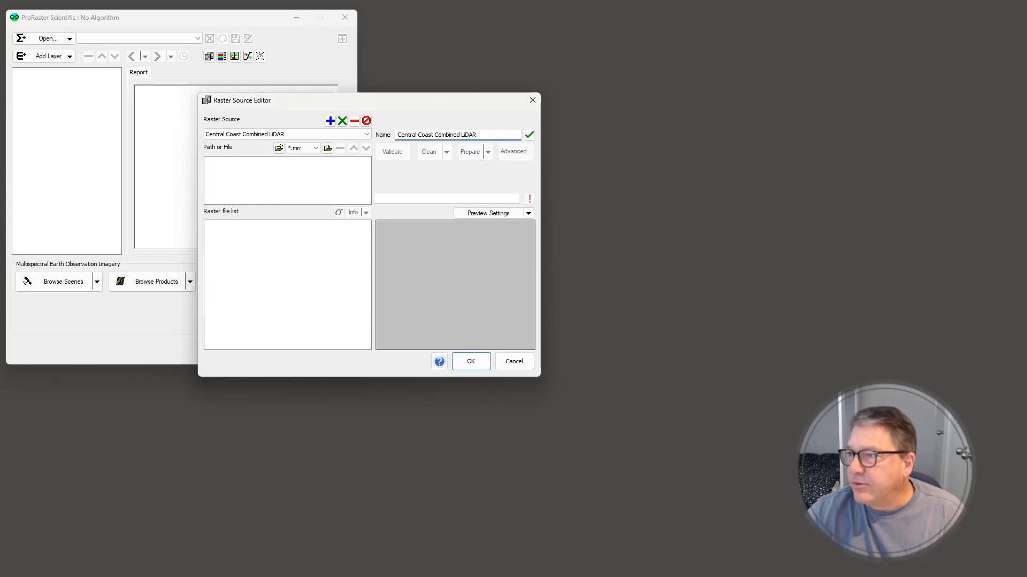
left_click_drag(1026, 157, 865, 35)
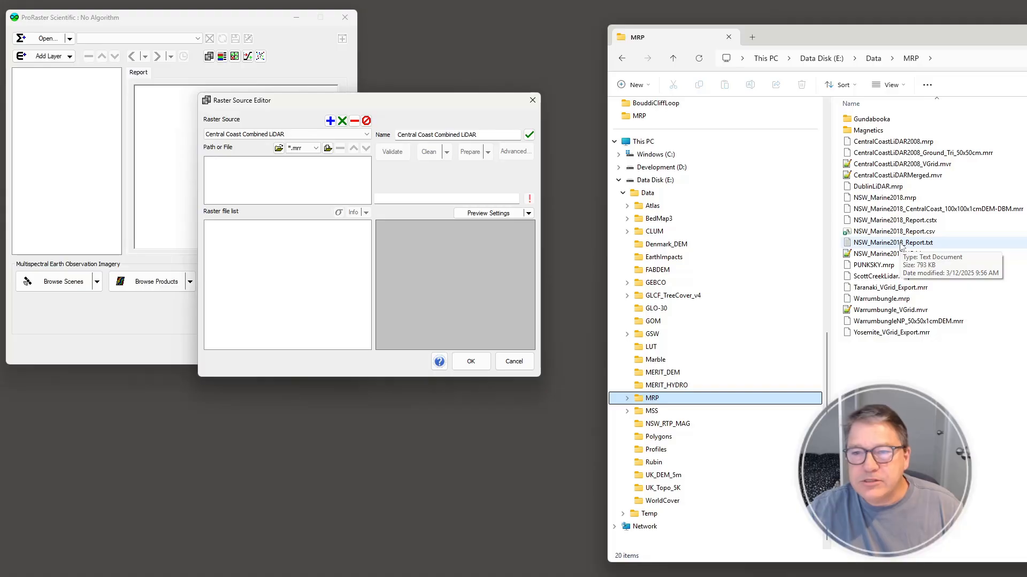
left_click(909, 153)
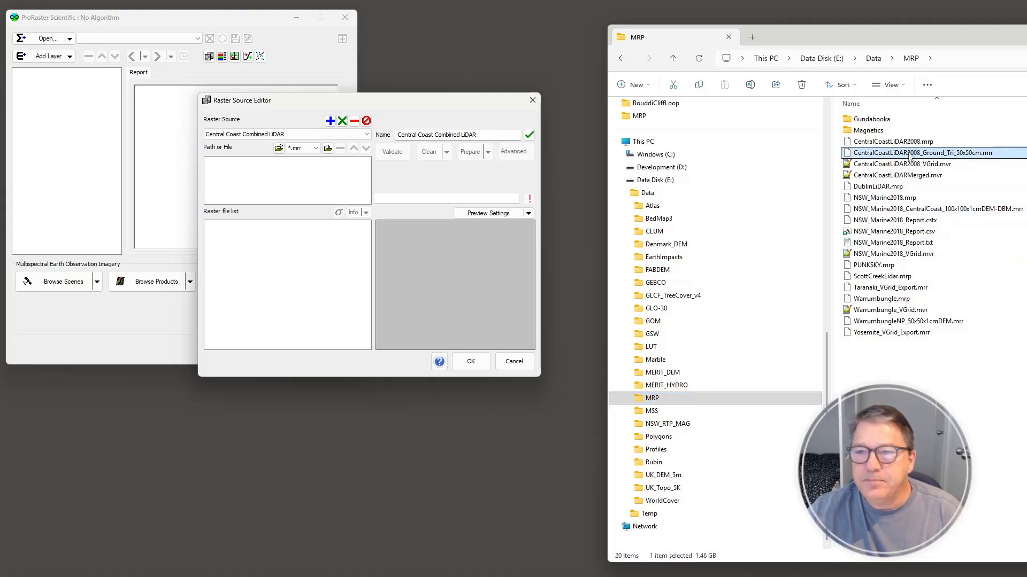
left_click_drag(902, 155, 266, 176)
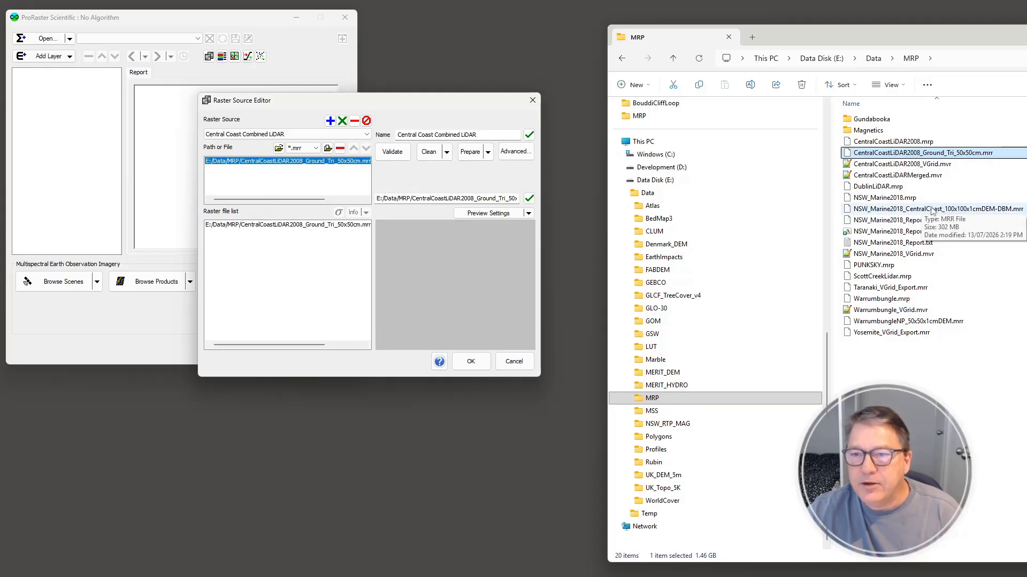
left_click_drag(931, 213, 273, 256)
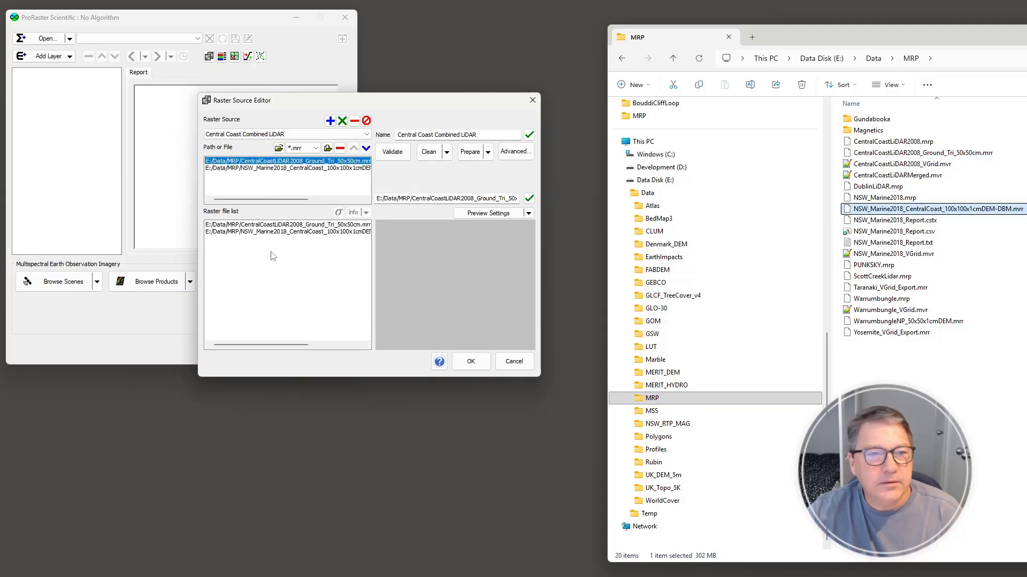
left_click(300, 169)
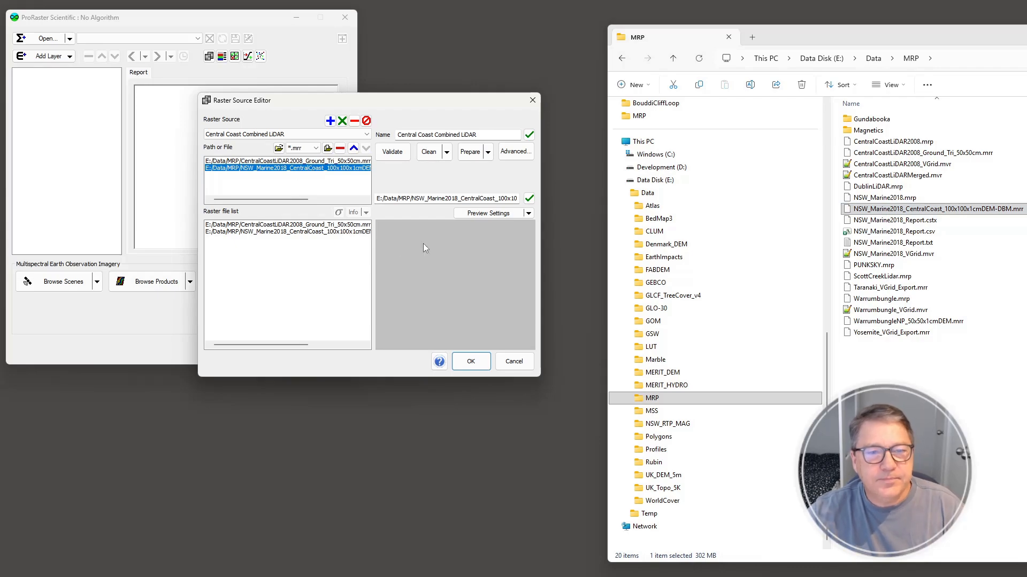
left_click(467, 361)
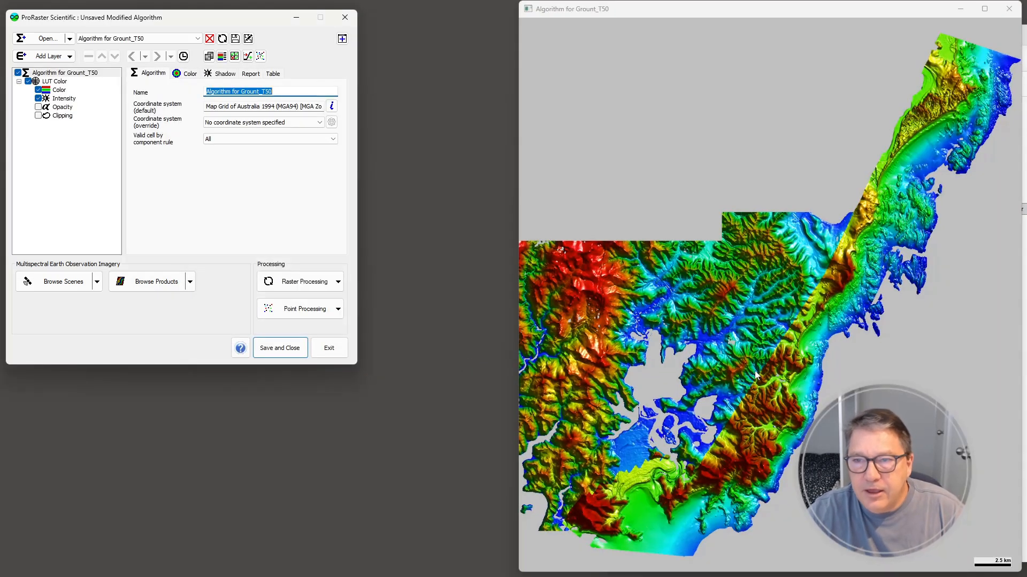
Apply the Sydney_Atlas color table to the LUT Color layer of the combined LiDAR display
left_click(59, 92)
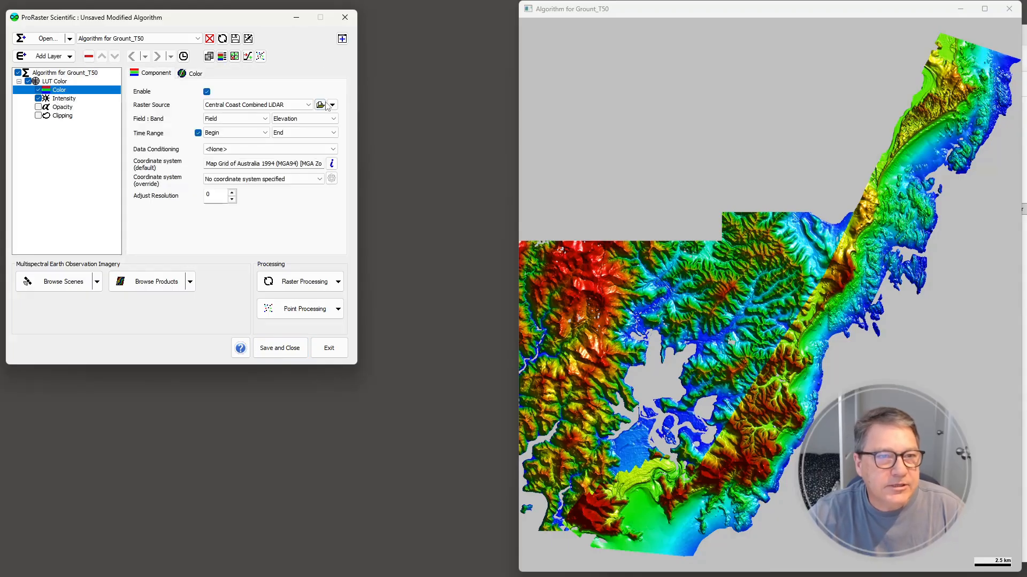
left_click(260, 138)
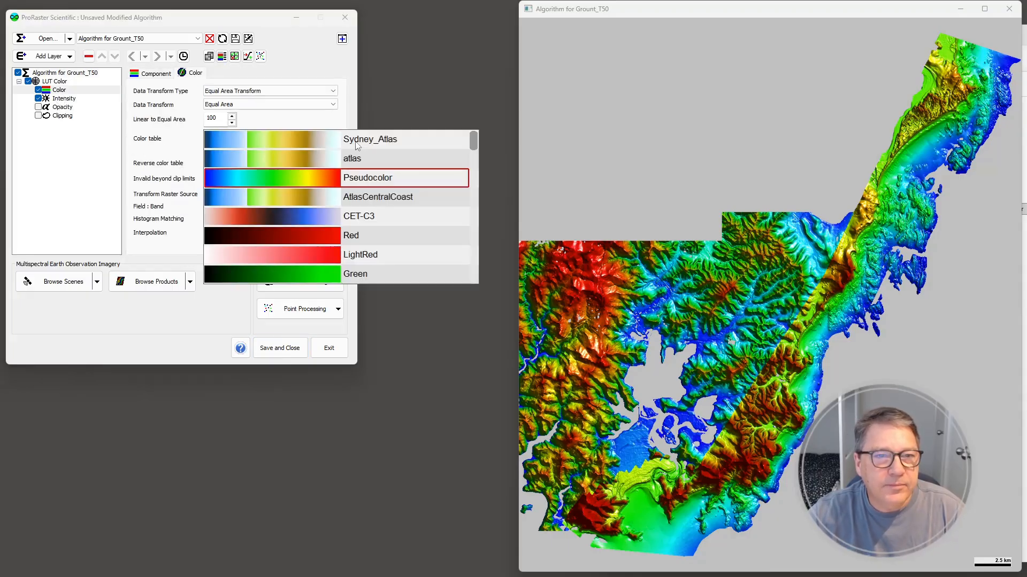
left_click(337, 140)
left_click(337, 141)
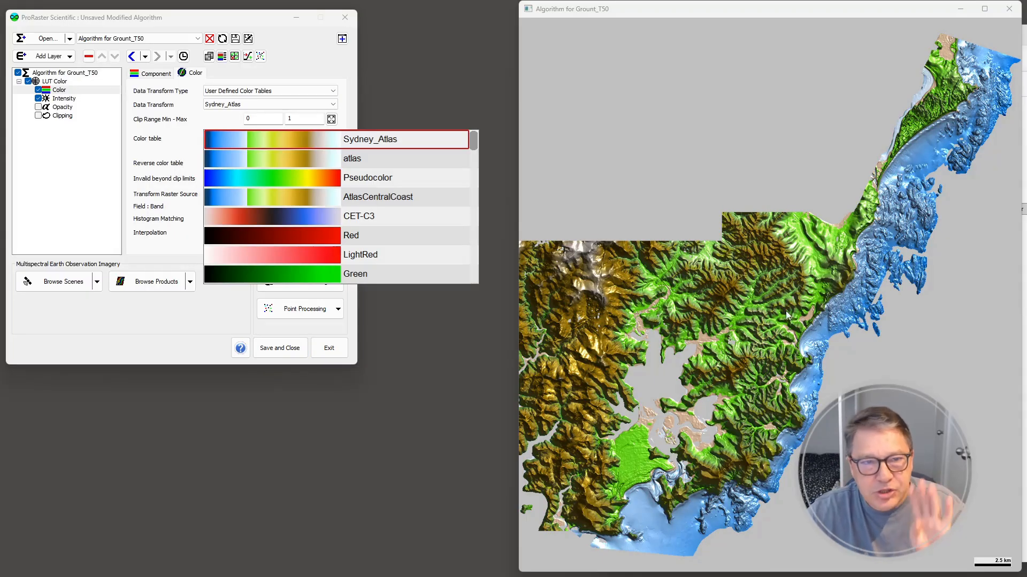
left_click(416, 96)
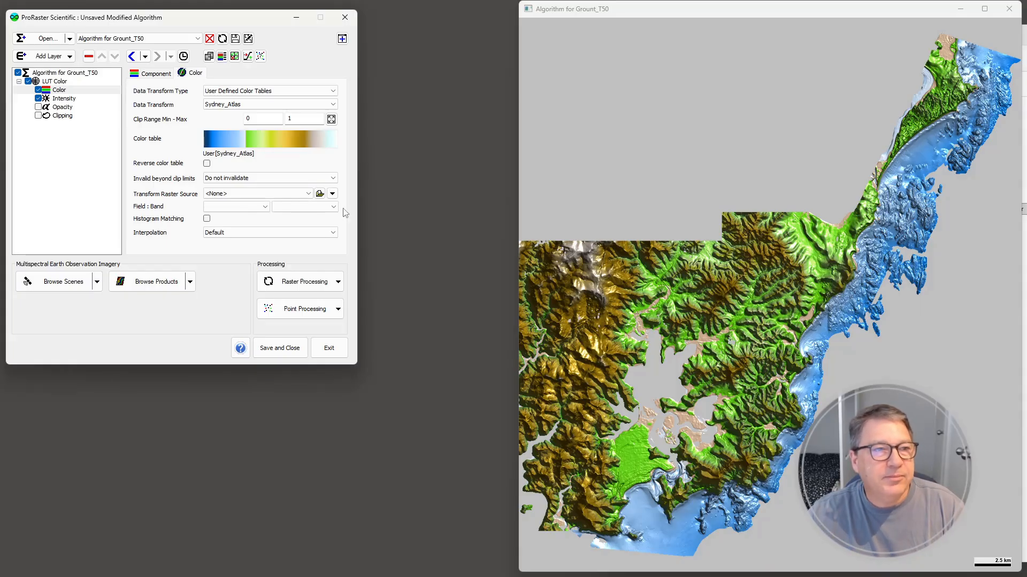
Add a contour layer sourced from Central Coast Combined LiDAR, and hide the LUT Color layer
left_click(69, 56)
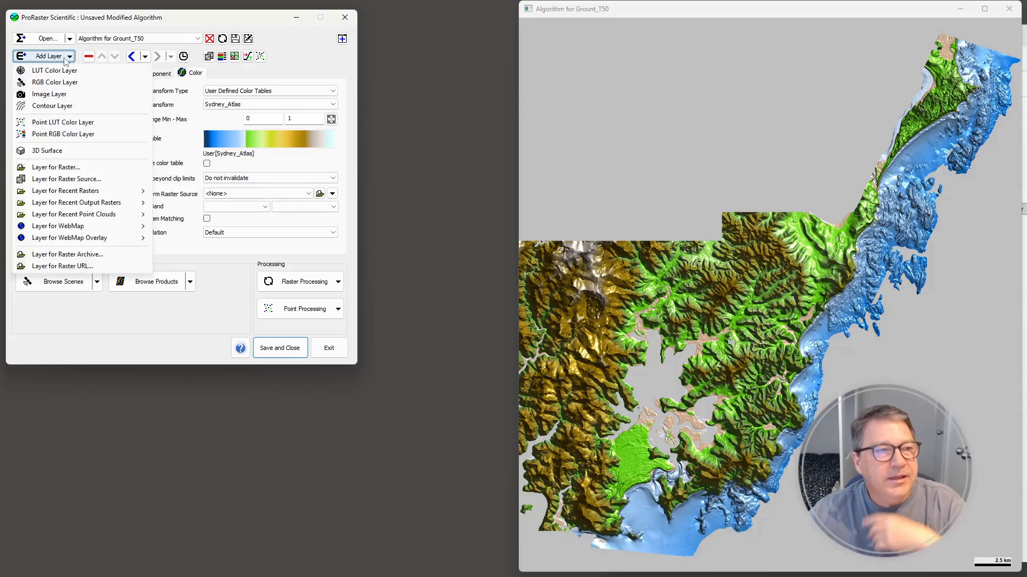
left_click(53, 107)
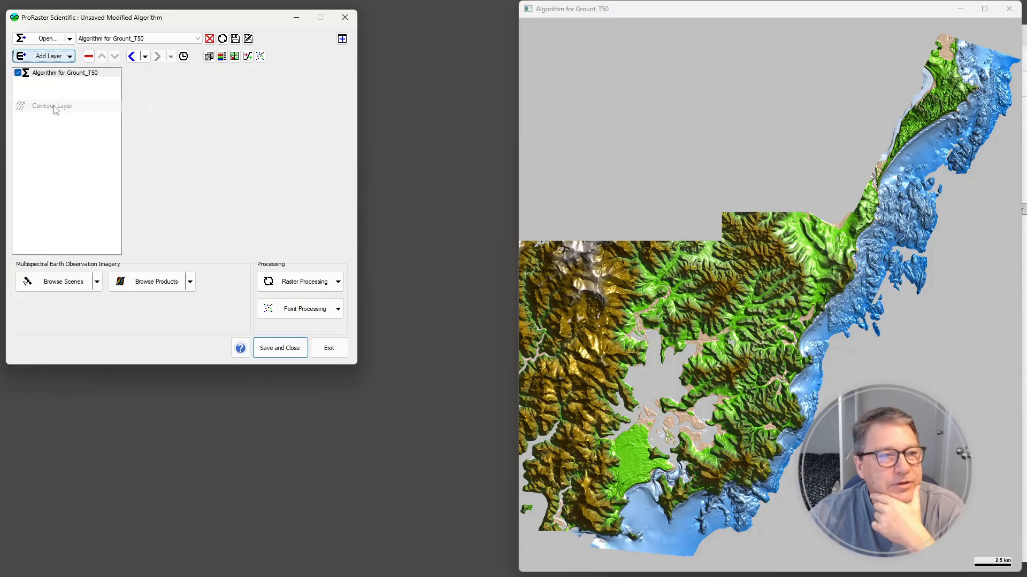
left_click(60, 90)
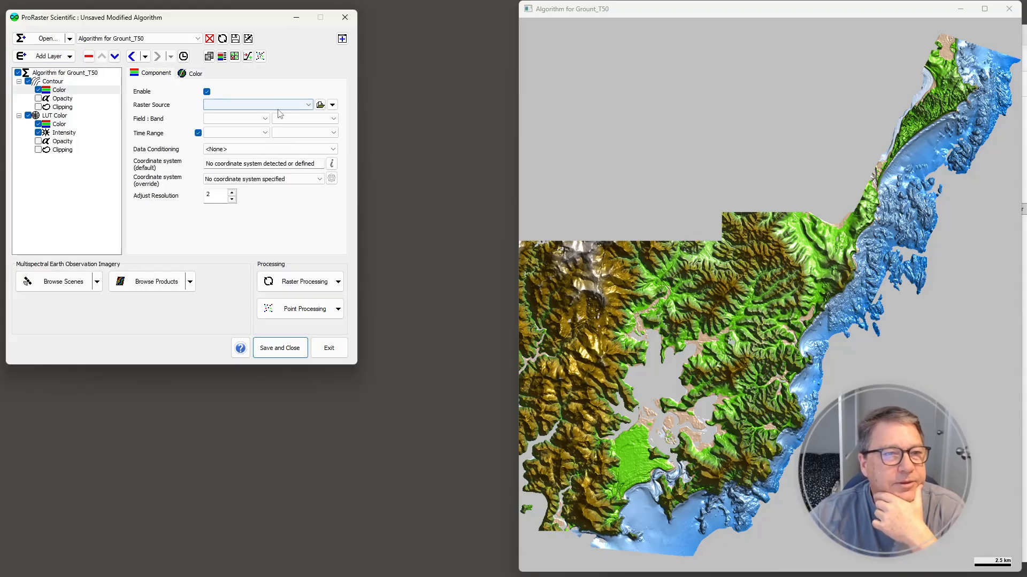
left_click(300, 105)
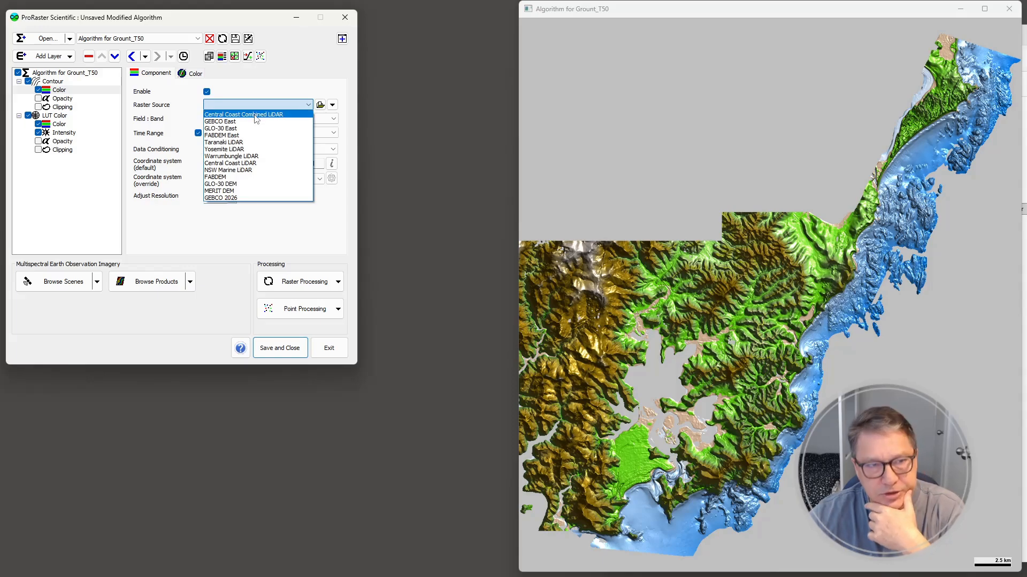
left_click(256, 115)
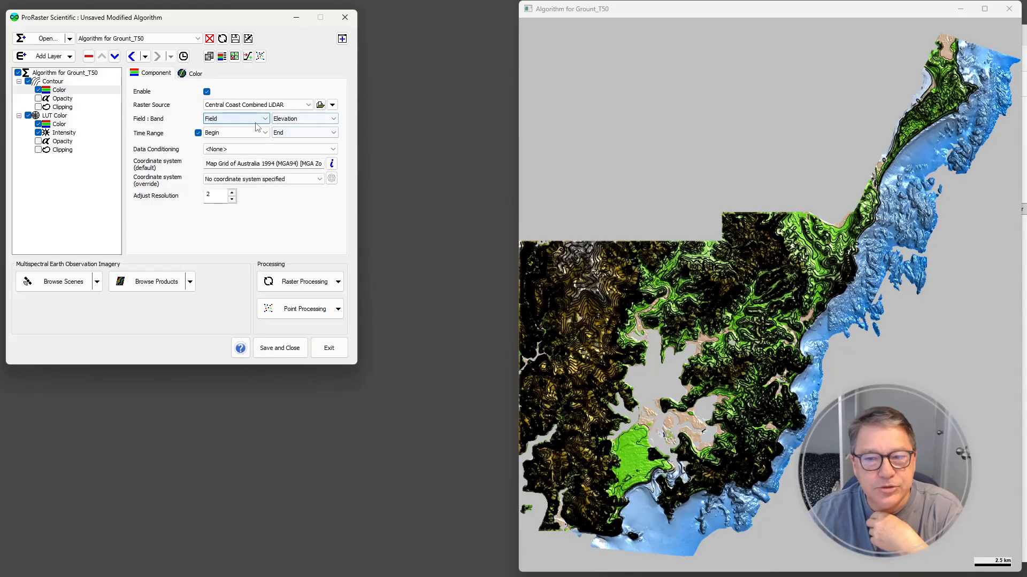
left_click(28, 116)
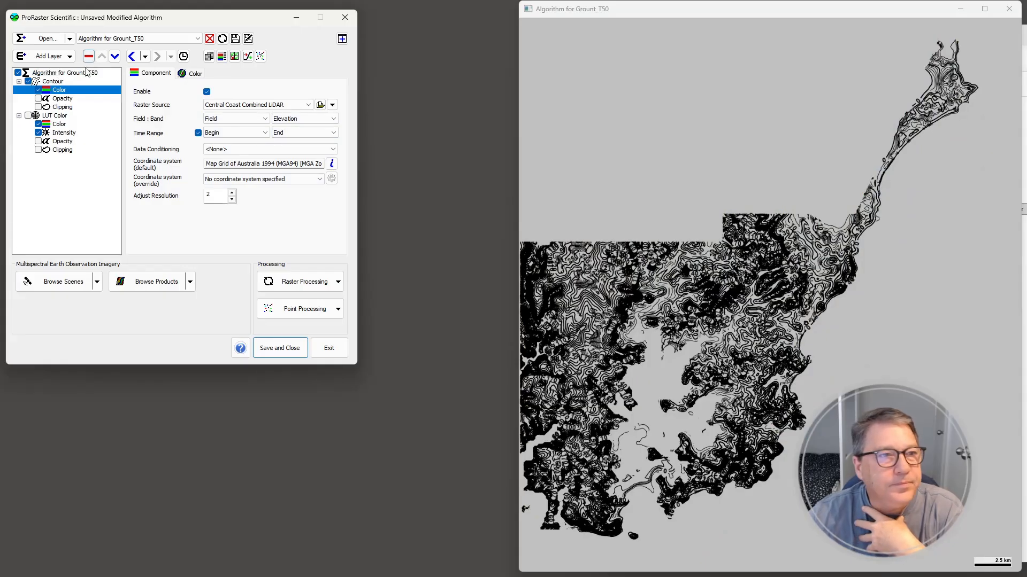
Turn off automatic contour spacing, and set the contour line width to 0.5 and the major line width to 1
left_click(53, 82)
left_click(213, 73)
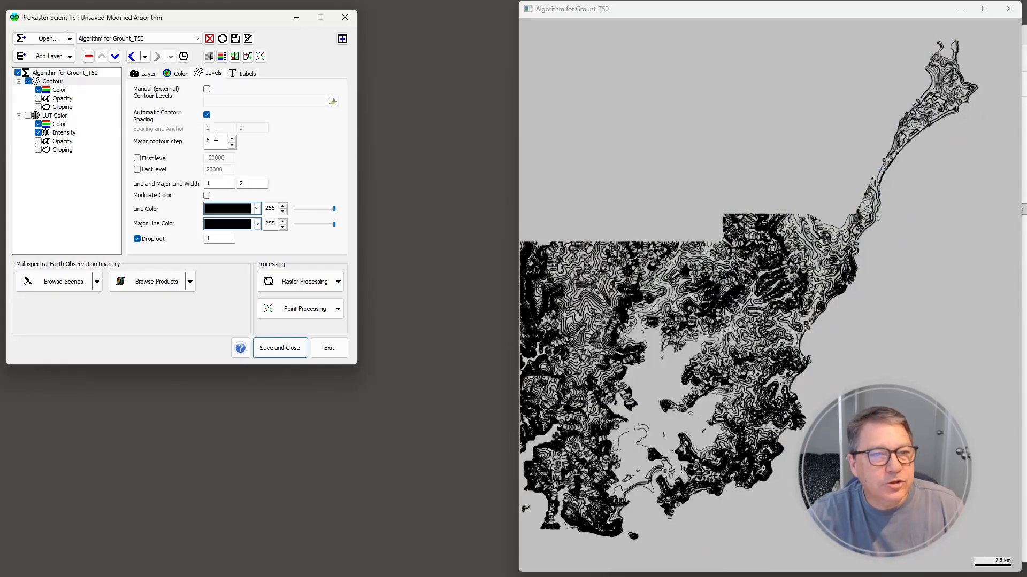
left_click(206, 115)
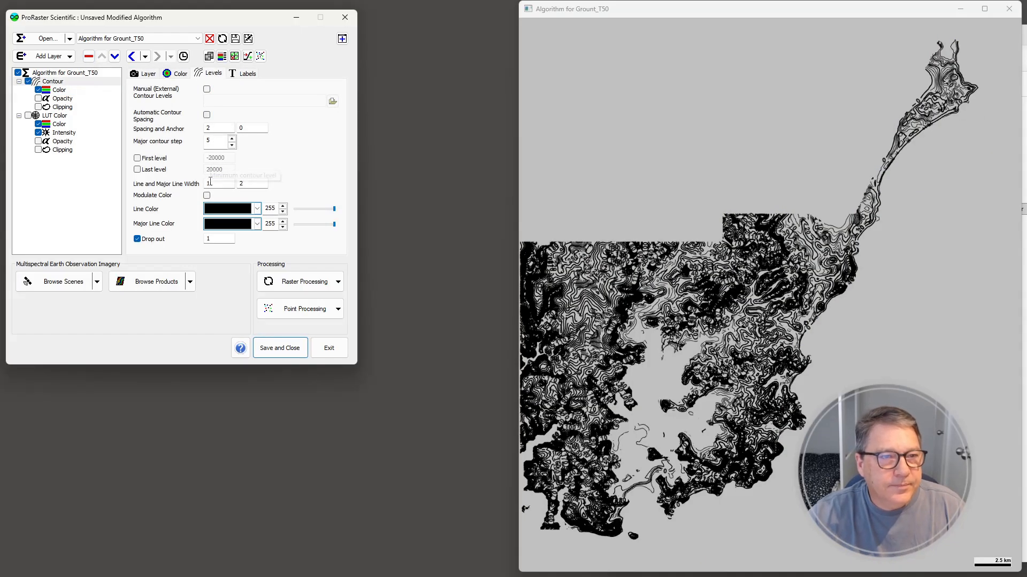
type("0.5")
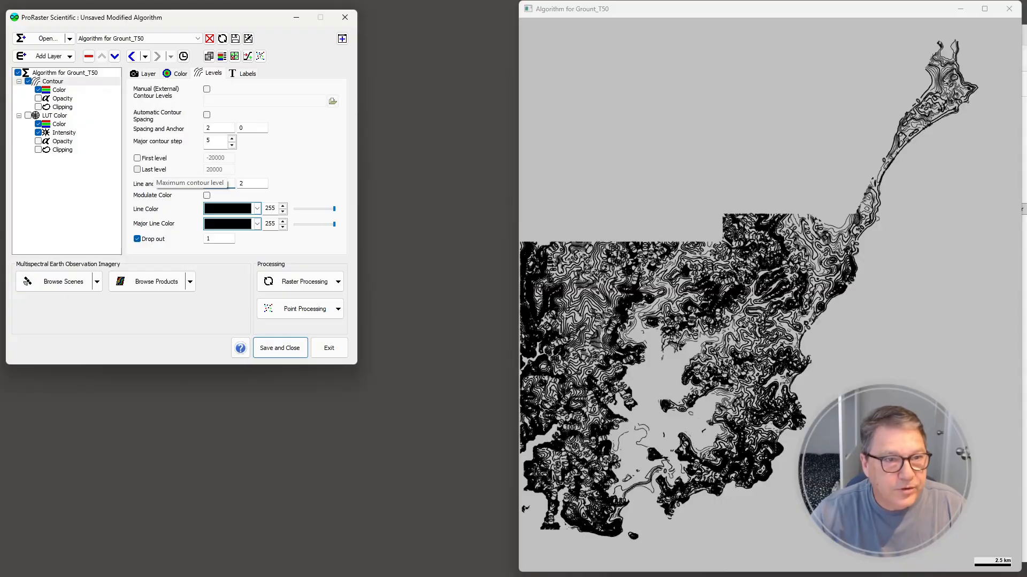
left_click_drag(256, 184, 223, 179)
type("1")
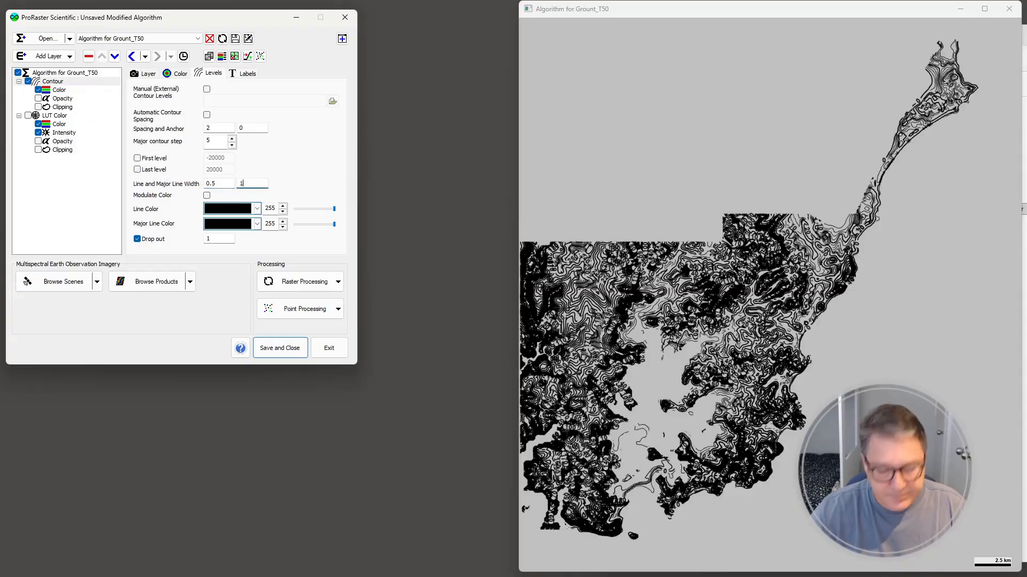
key("Return")
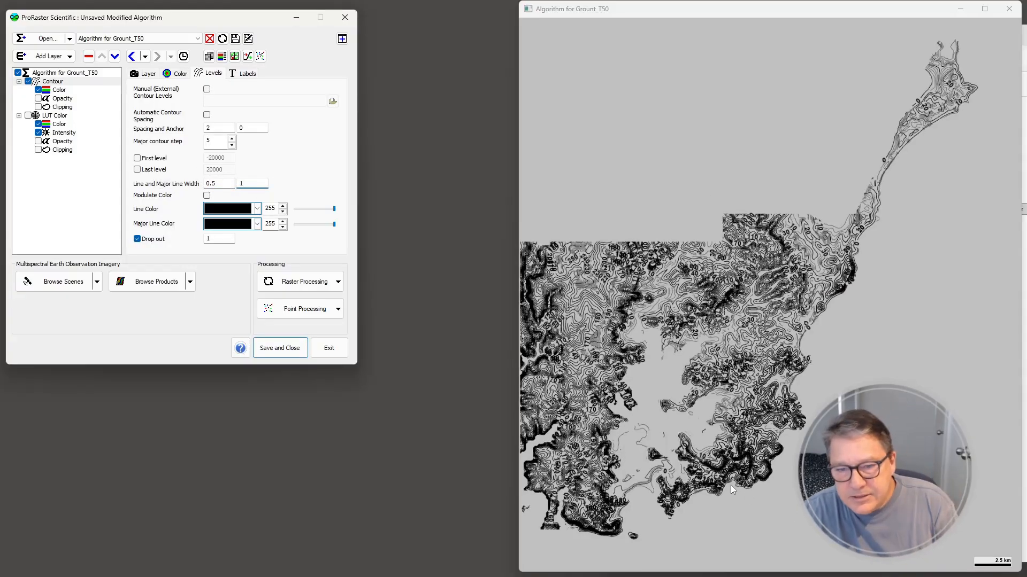
Examine the contour lines up close to check how they continue across the combined LiDAR data
scroll(733, 487, "up", 10)
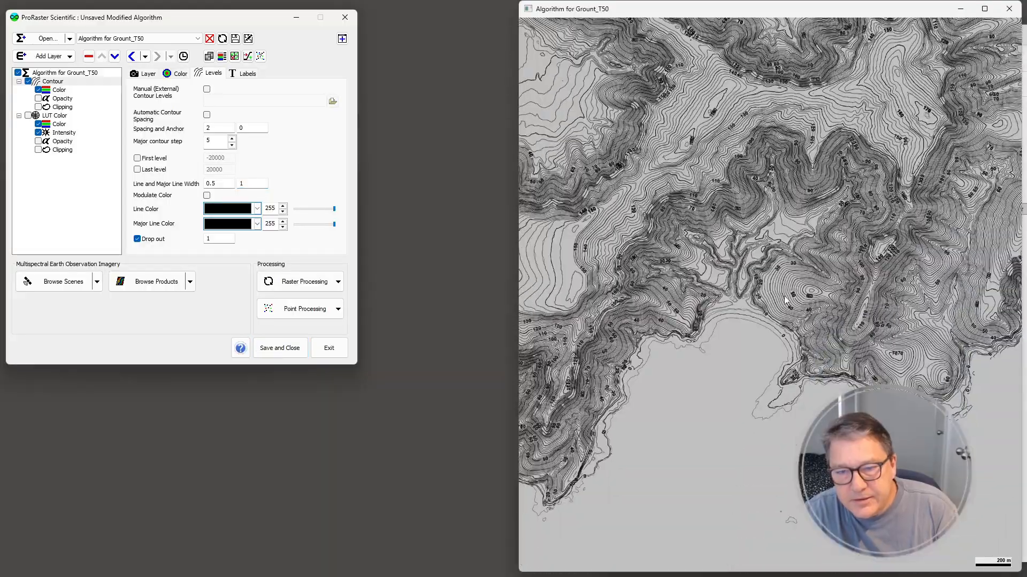
scroll(785, 300, "up", 8)
scroll(705, 277, "up", 2)
left_click_drag(686, 335, 726, 221)
left_click_drag(604, 156, 686, 241)
scroll(668, 204, "up", 4)
left_click_drag(700, 284, 855, 241)
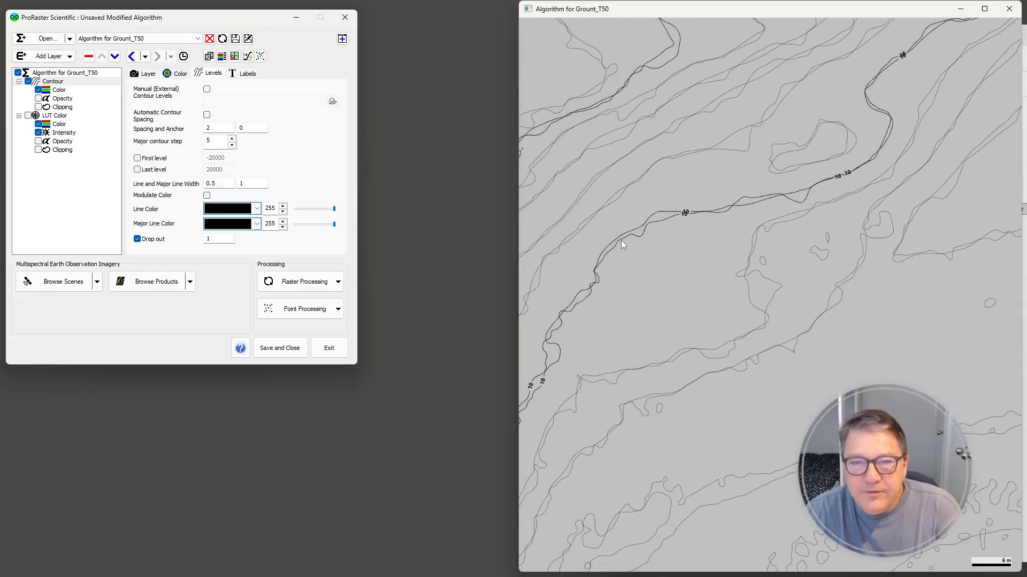
left_click_drag(588, 281, 769, 193)
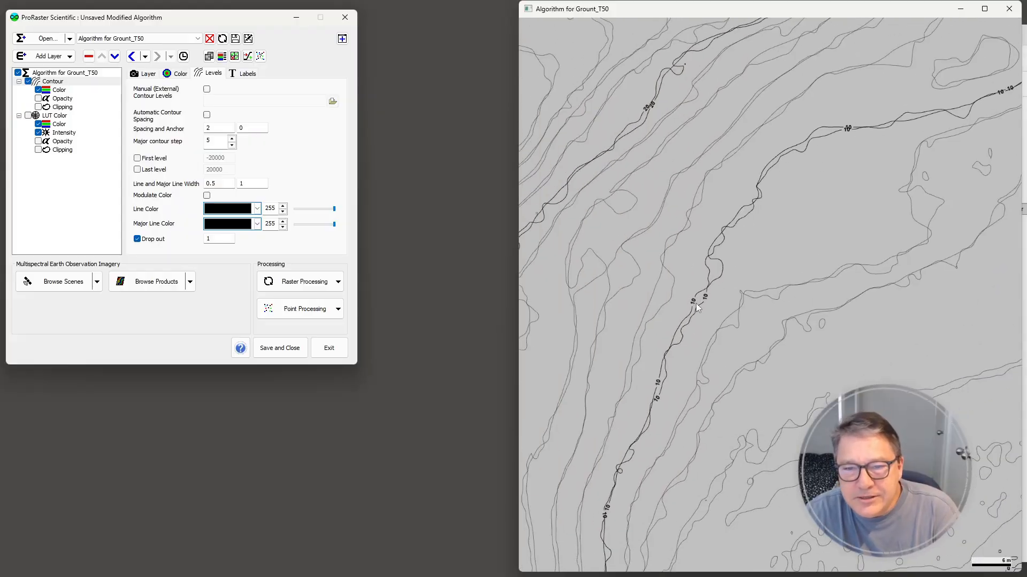
left_click_drag(623, 145, 673, 231)
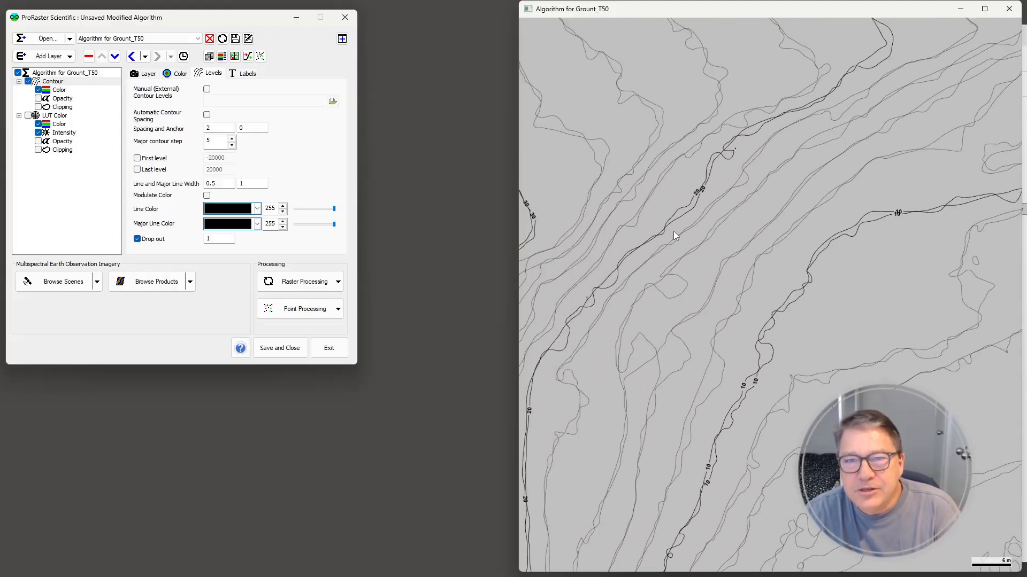
left_click_drag(738, 307, 697, 275)
left_click_drag(846, 276, 766, 281)
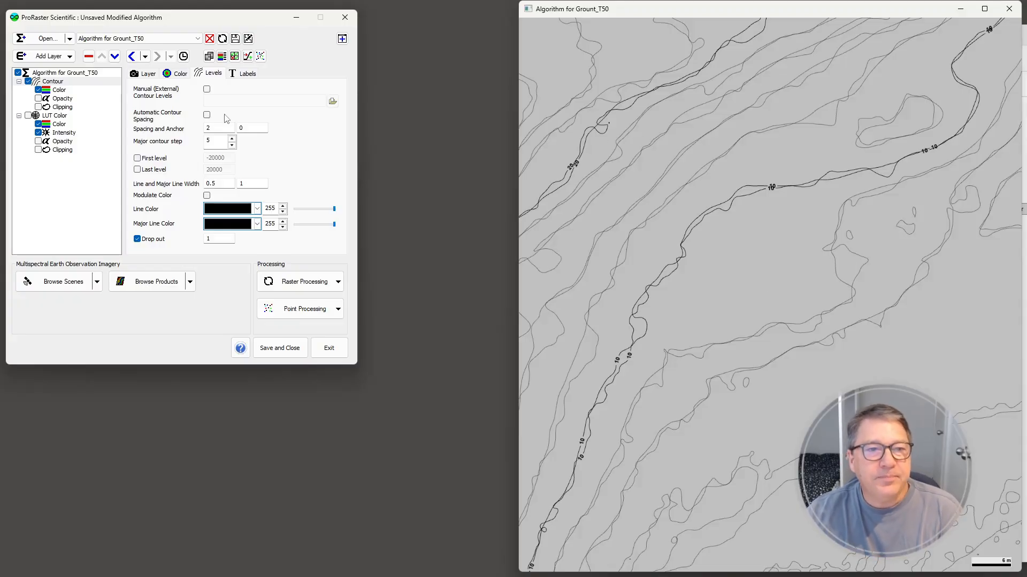
Start a Simple Join merge with Central Coast Combined LiDAR as the source
left_click(338, 281)
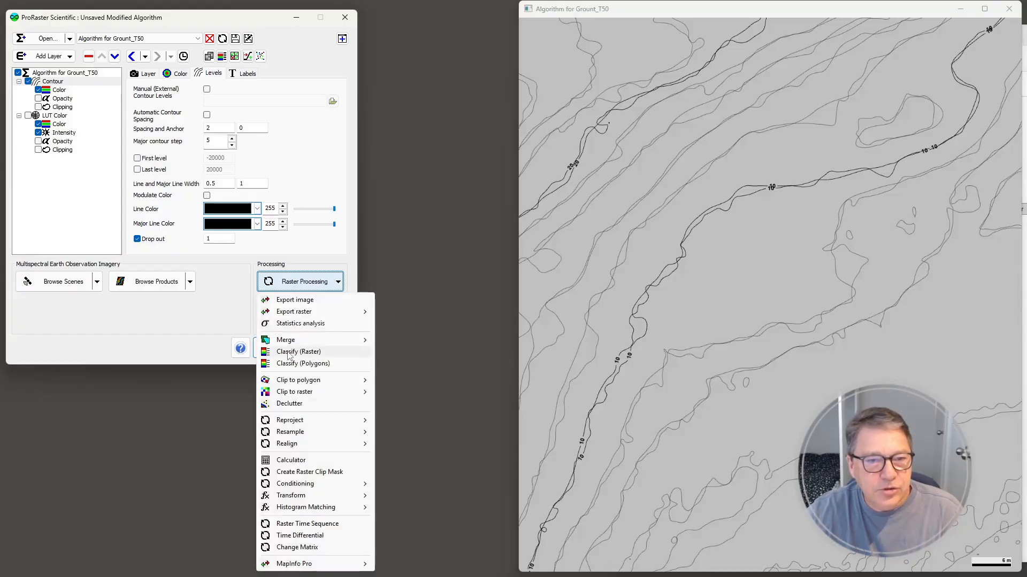
mouse_move(353, 341)
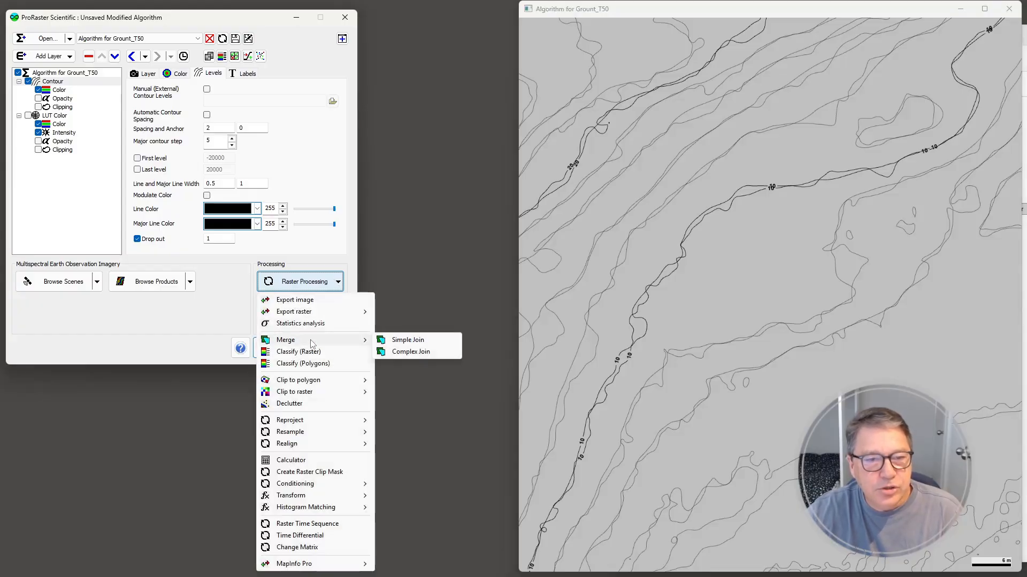
left_click(409, 343)
left_click_drag(176, 128, 346, 109)
left_click(453, 153)
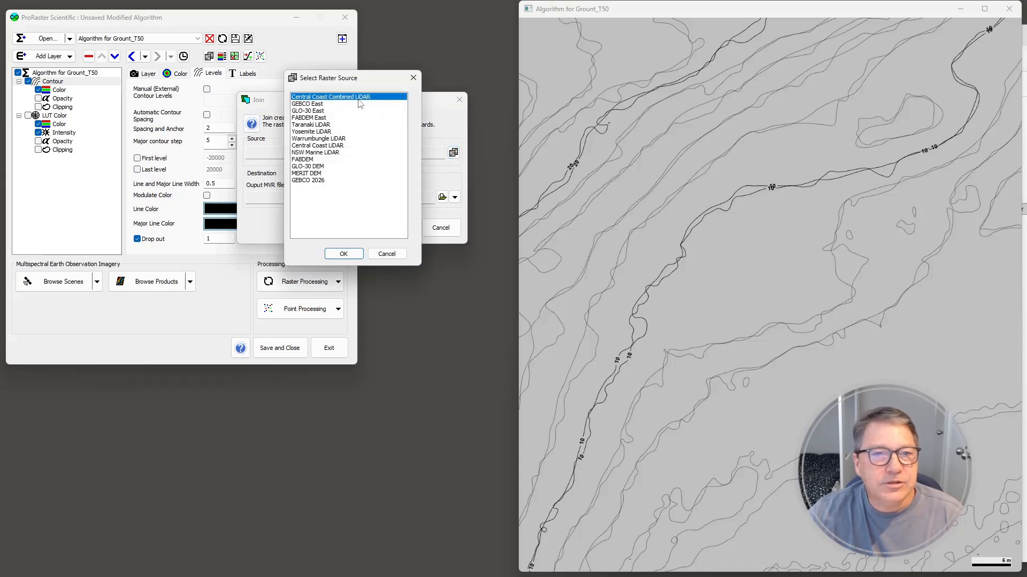
left_click(345, 254)
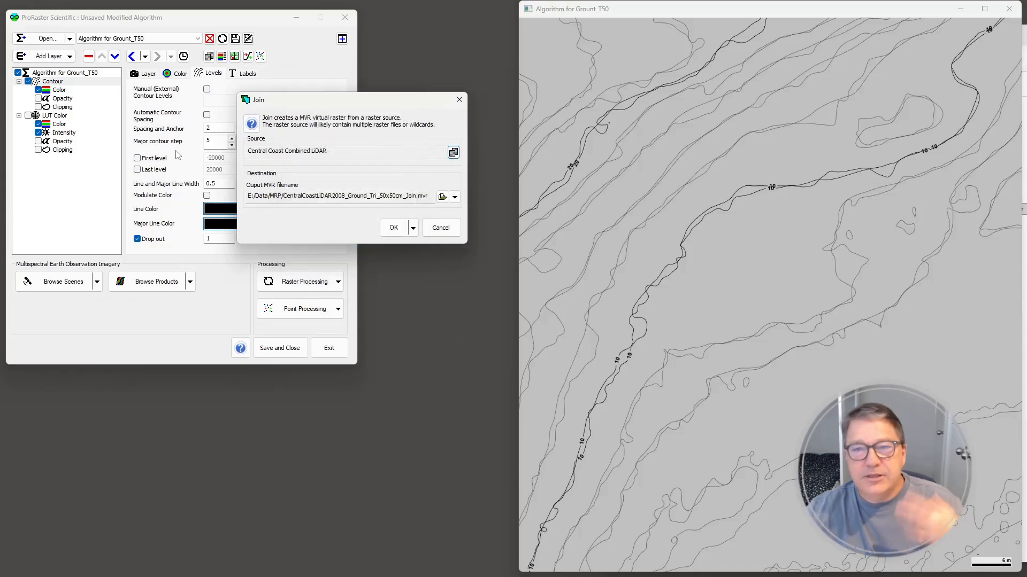
Set the join output to the existing CentralCoastLiDARMerged.mvr in E:\Data\MRP, and run the join
left_click(442, 197)
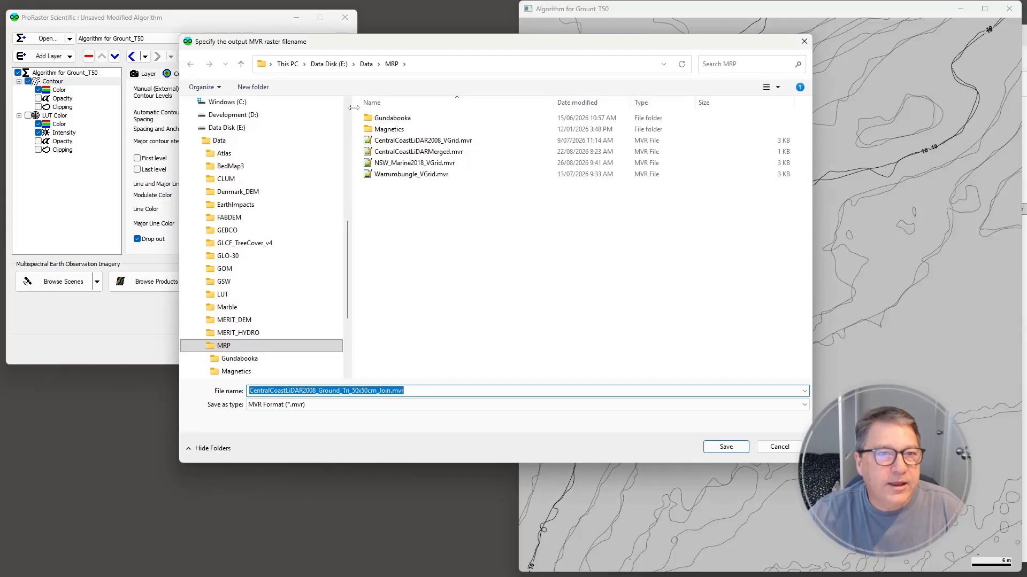
left_click(416, 153)
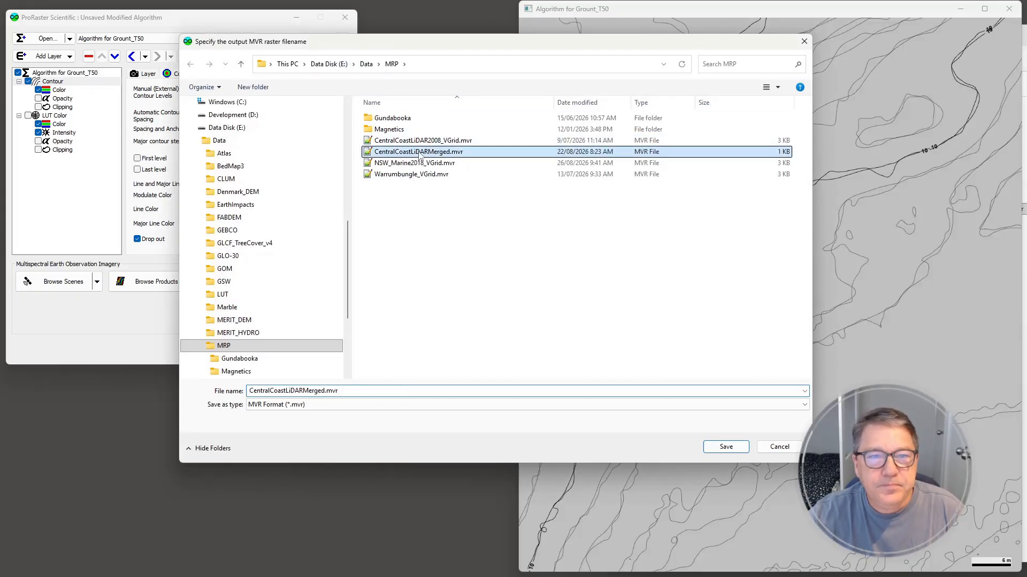
left_click(726, 447)
left_click(541, 295)
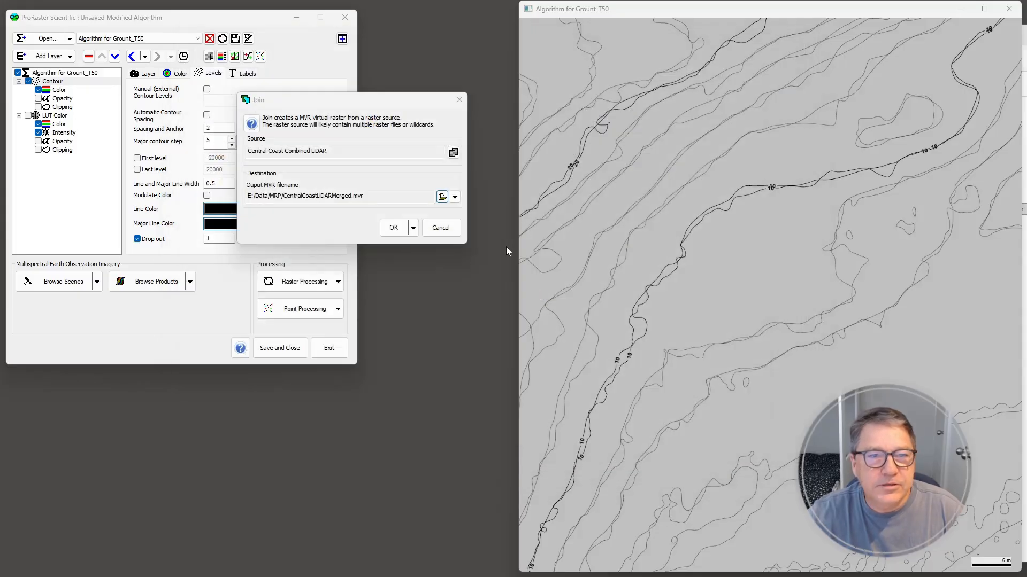
left_click(393, 228)
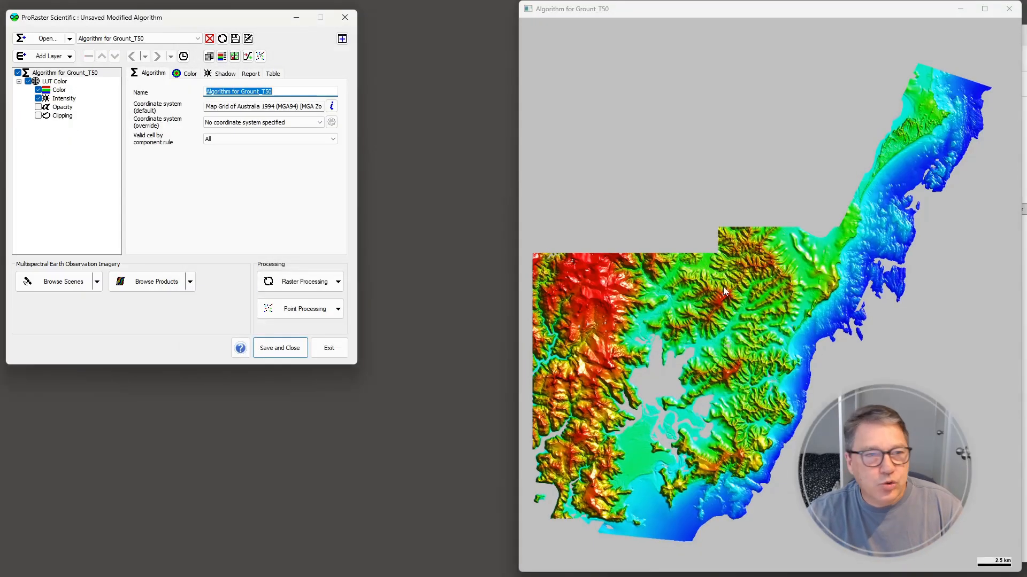
Apply the Sydney_Atlas color table to the color component of the CentralCoastLiDARMerged raster
left_click(59, 90)
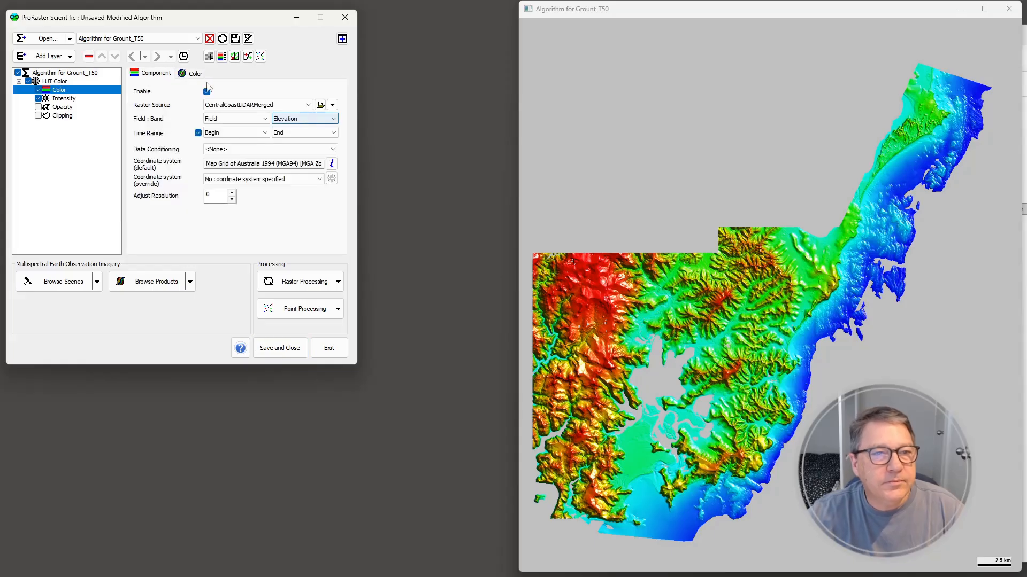
left_click(196, 73)
left_click(270, 138)
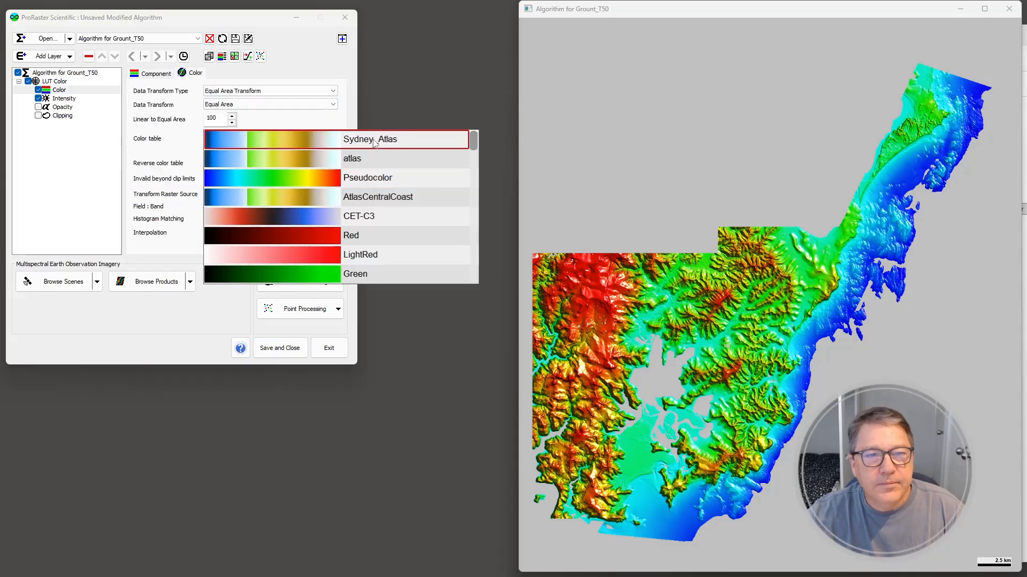
left_click(373, 138)
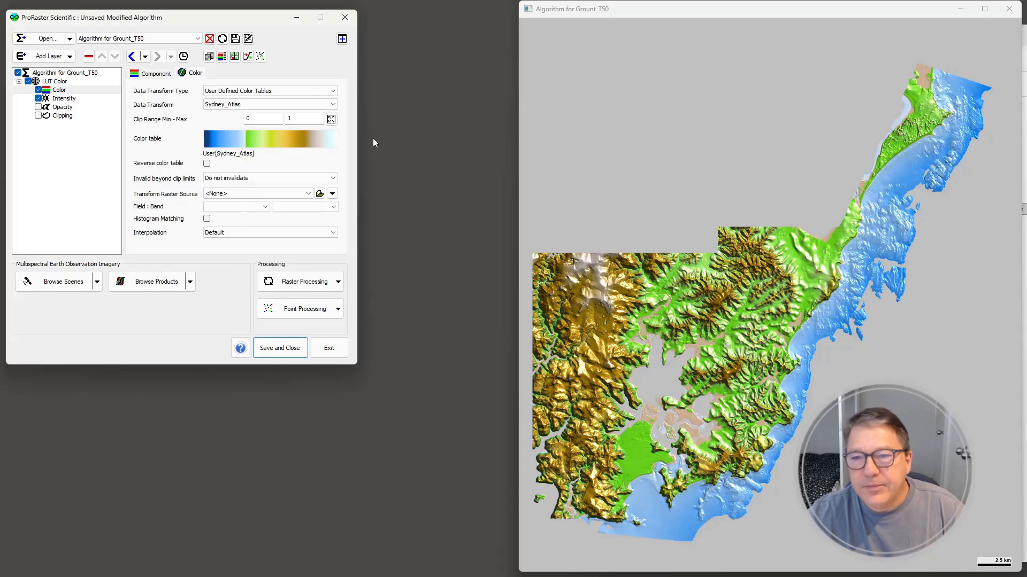
Add a contour layer above the color layer with CentralCoastLiDARMerged as its raster source
left_click(69, 56)
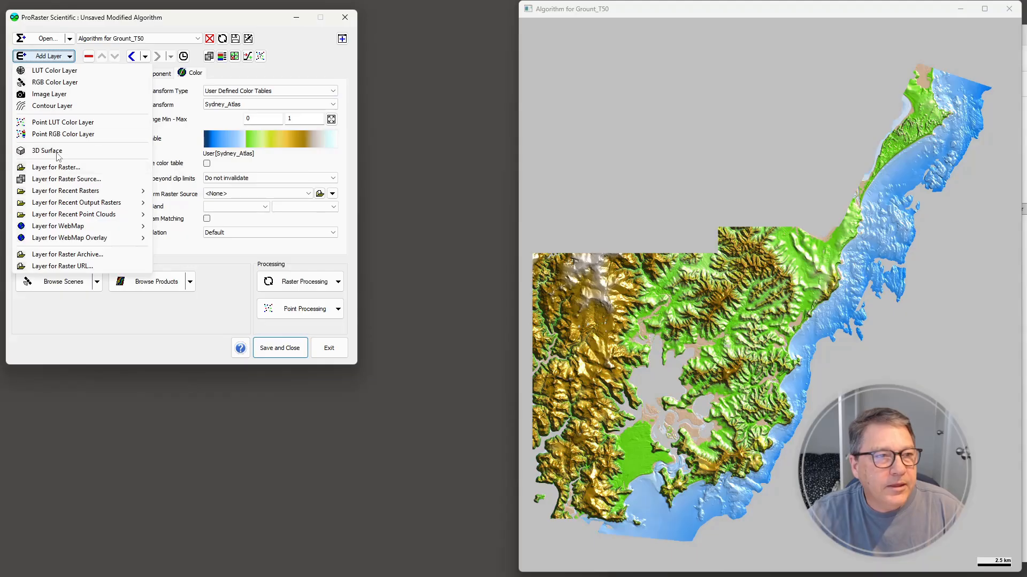
left_click(63, 106)
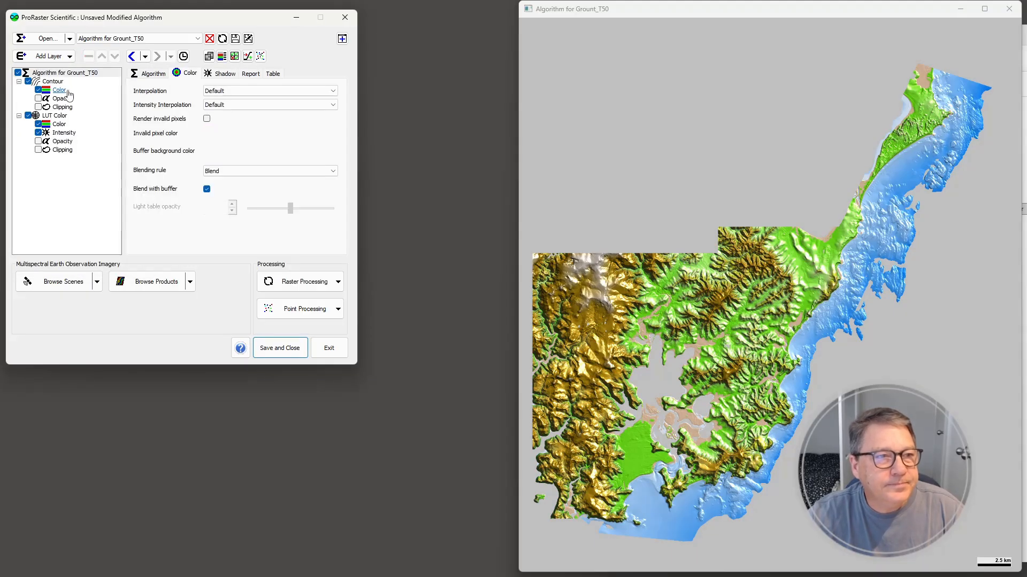
left_click(154, 73)
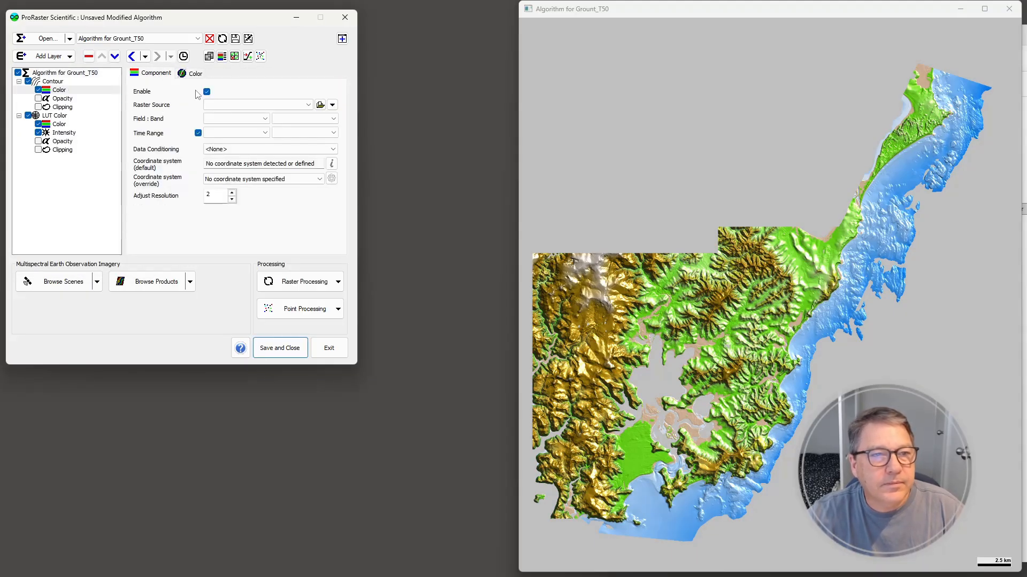
left_click(262, 104)
left_click(247, 115)
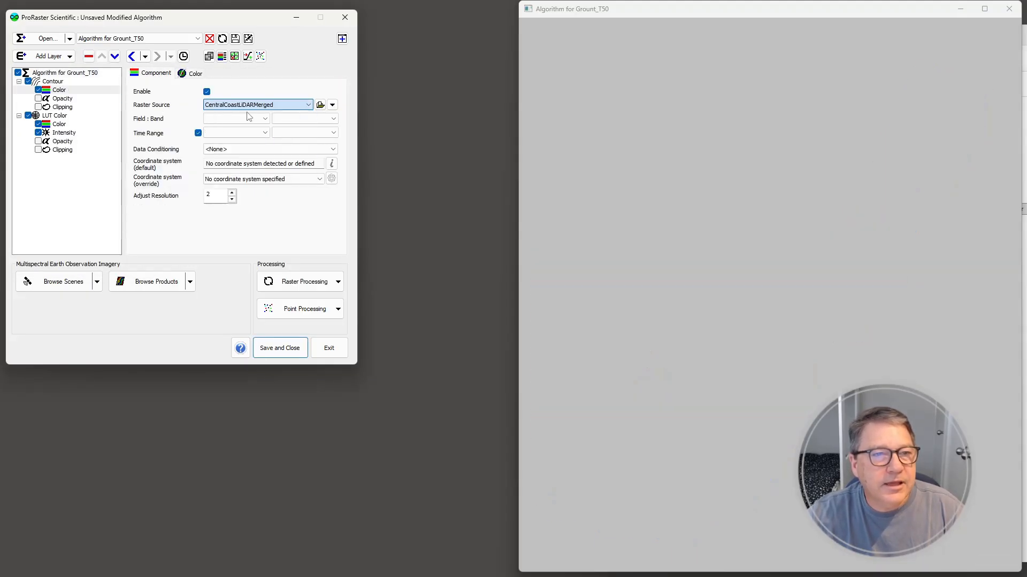
Turn off the contour layer's automatic contour spacing and set the line width to 0.5 and the major line width to 1
left_click(53, 81)
left_click(212, 75)
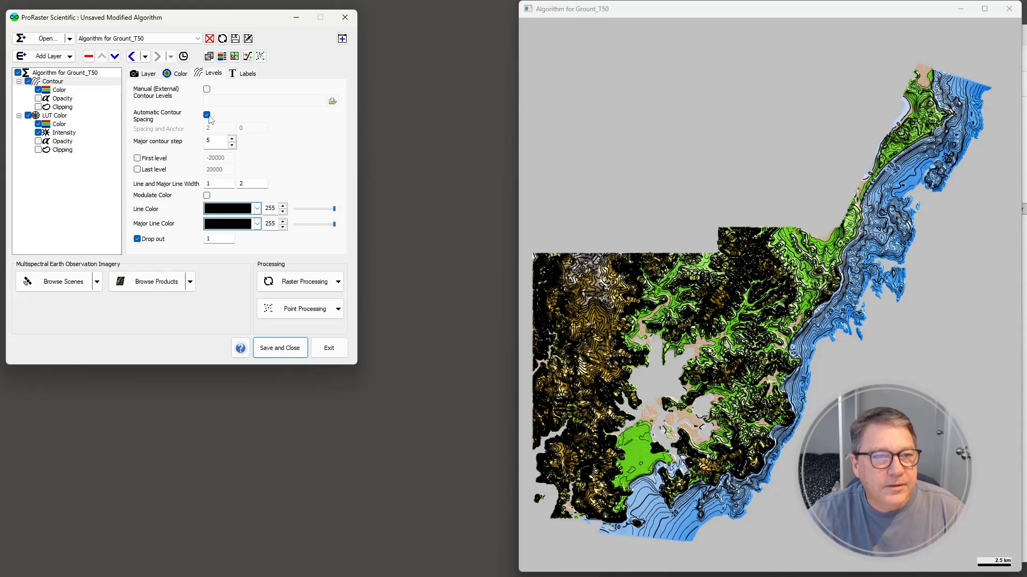
left_click(207, 115)
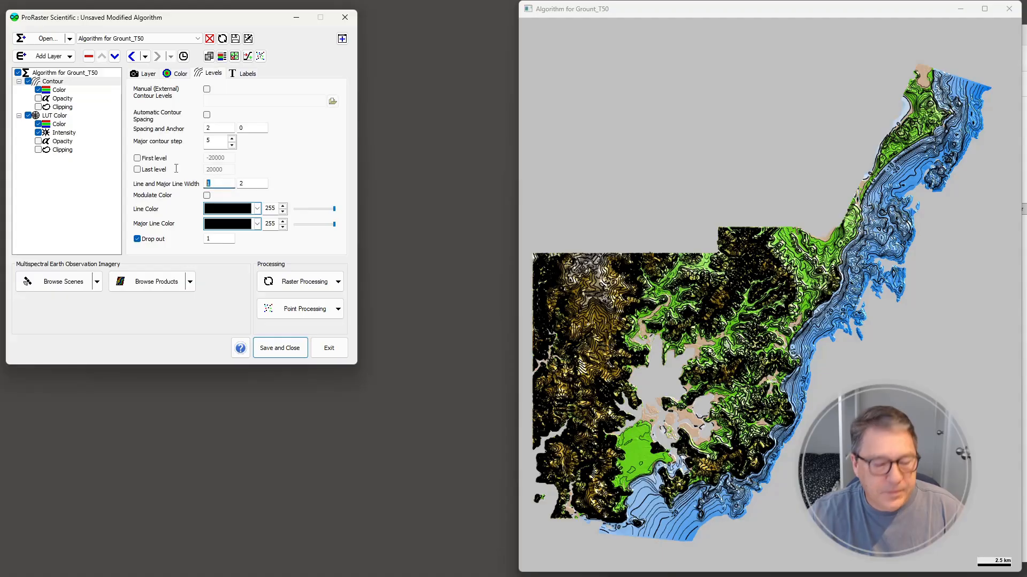
type("0.5")
key("Tab")
type("1")
left_click(663, 9)
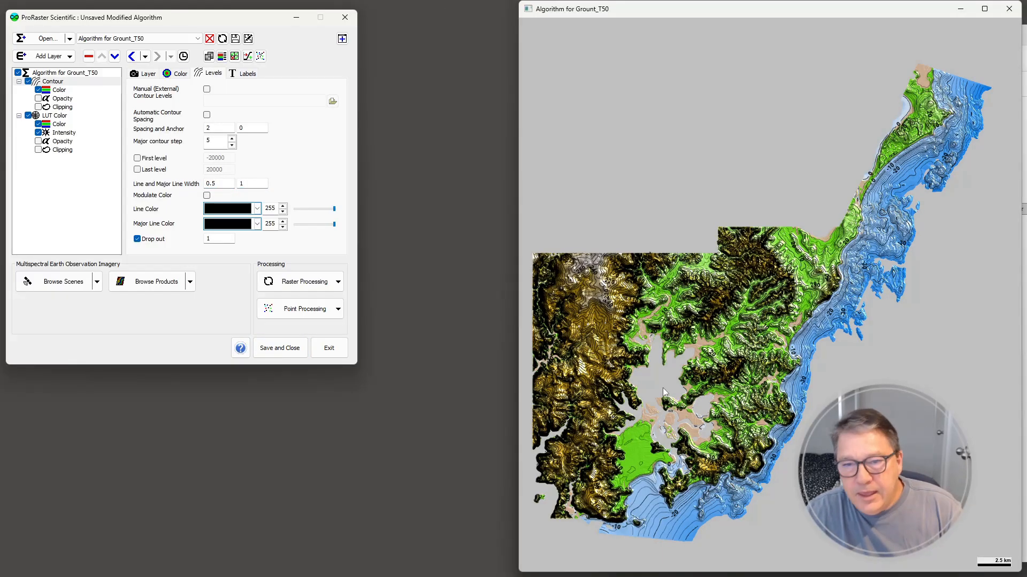
Examine the contour lines and labels over the land, coastline and seafloor at close and wide scales
scroll(654, 376, "up", 5)
scroll(713, 275, "up", 10)
scroll(679, 197, "up", 8)
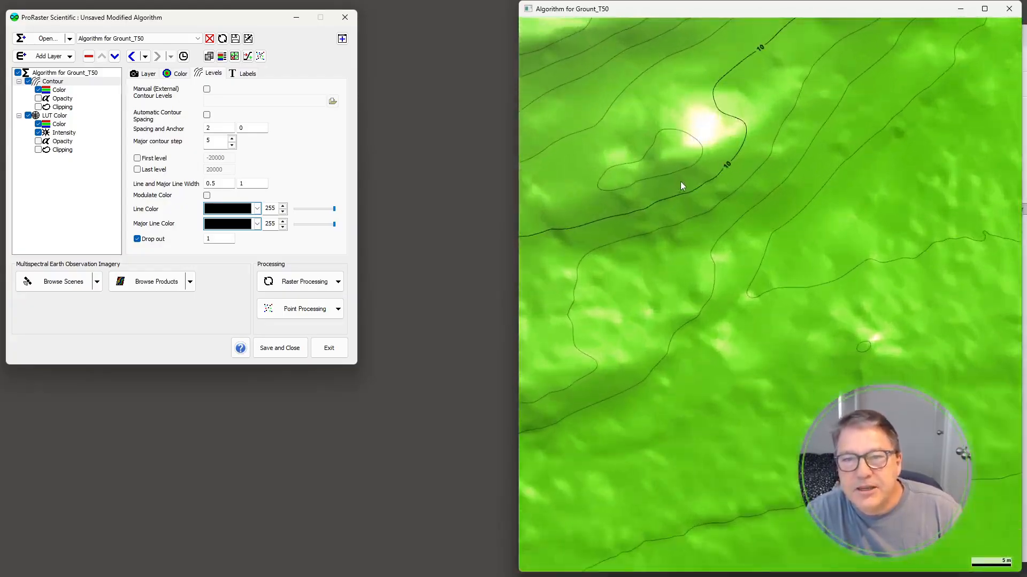
left_click_drag(724, 190, 798, 265)
left_click_drag(679, 165, 794, 274)
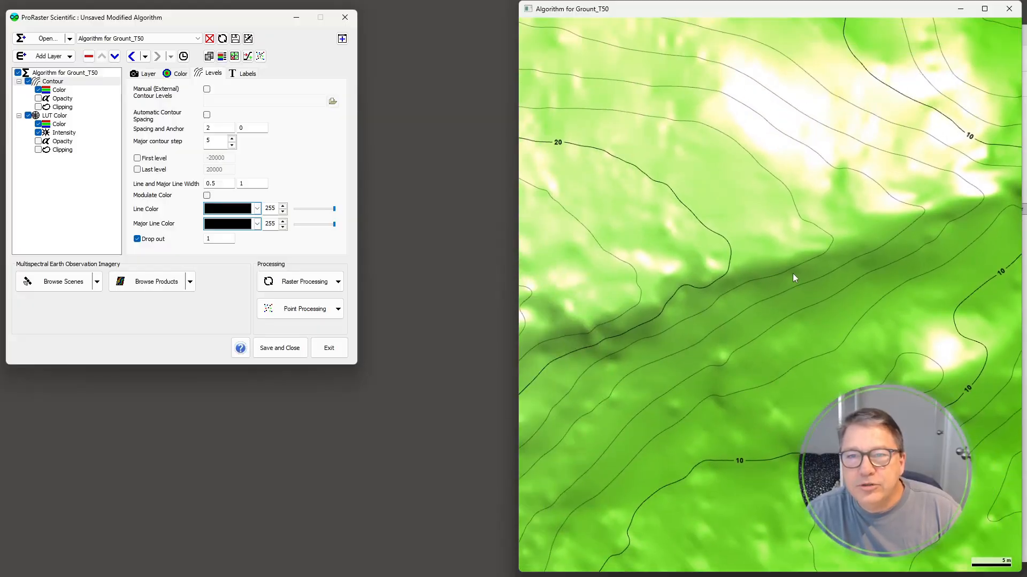
scroll(675, 243, "down", 4)
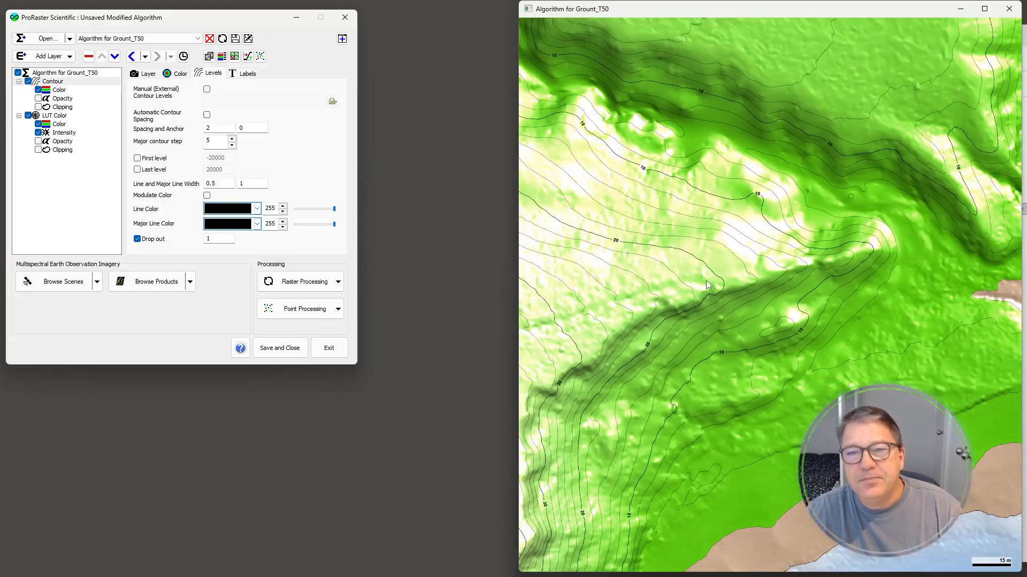
scroll(701, 283, "down", 10)
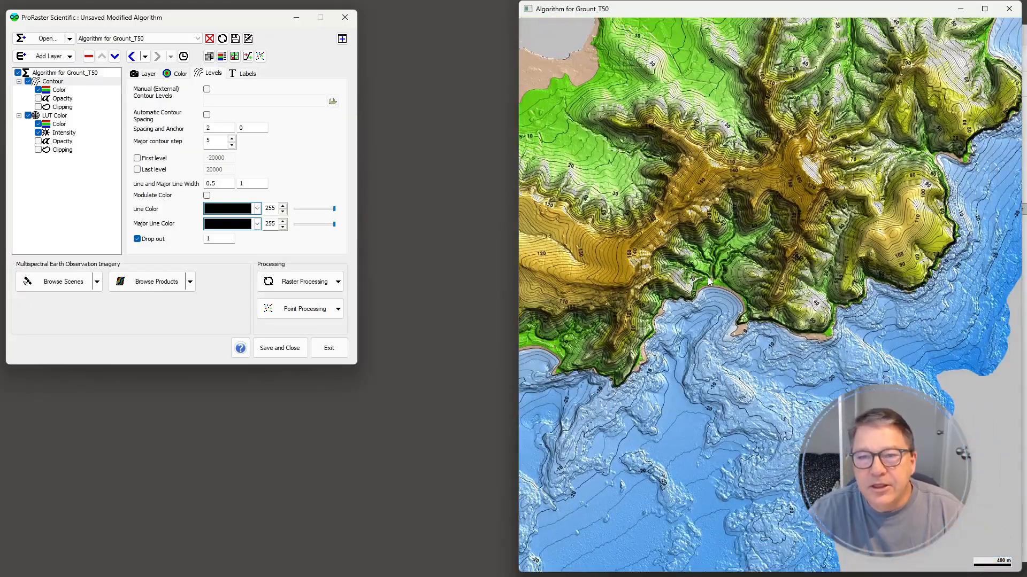
scroll(709, 282, "down", 2)
left_click_drag(736, 178, 813, 258)
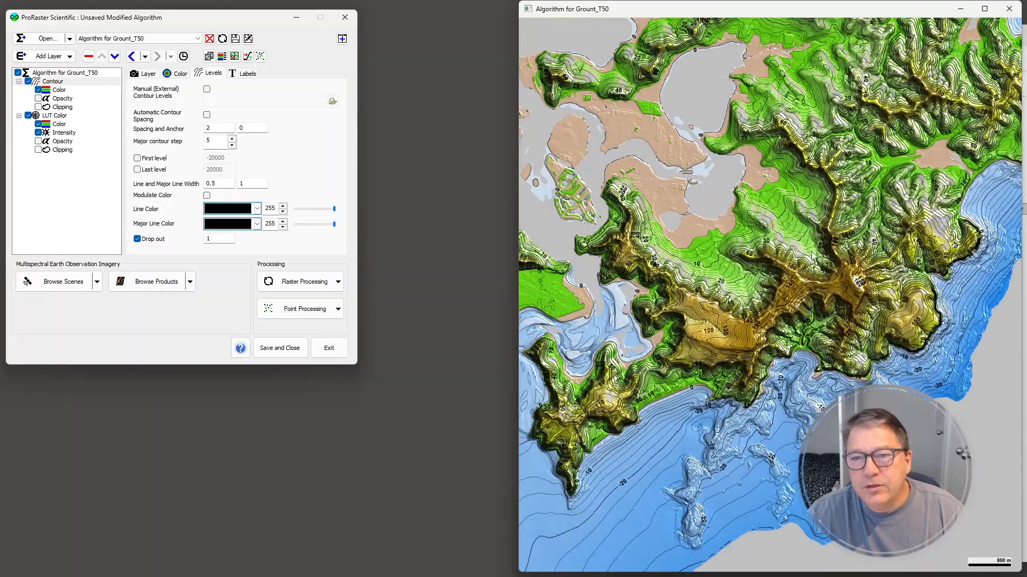
left_click_drag(823, 323, 765, 279)
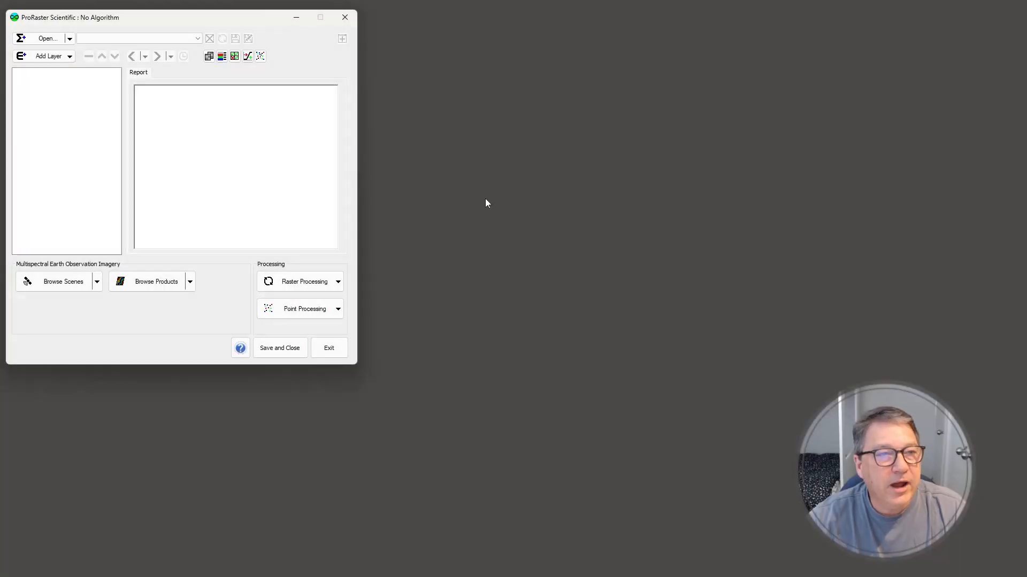
Create a new algorithm from the Google Maps.xml web map
left_click(69, 39)
mouse_move(68, 73)
mouse_move(241, 123)
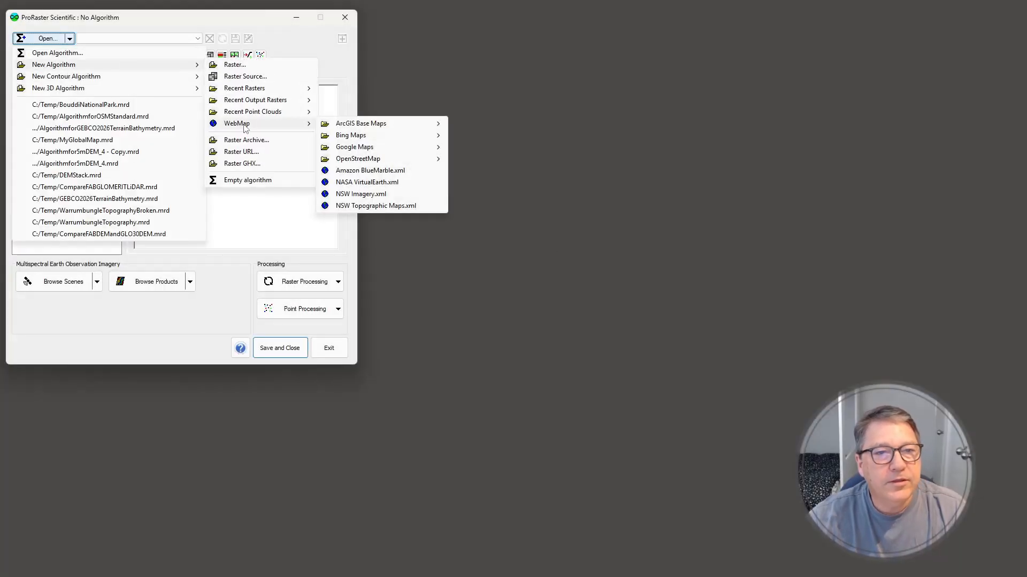
mouse_move(377, 148)
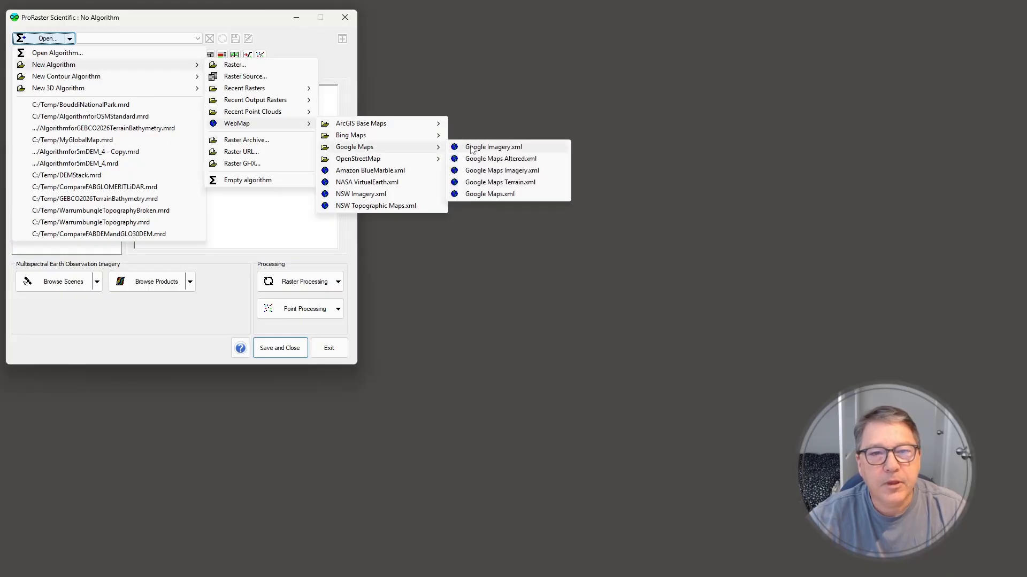
left_click(487, 194)
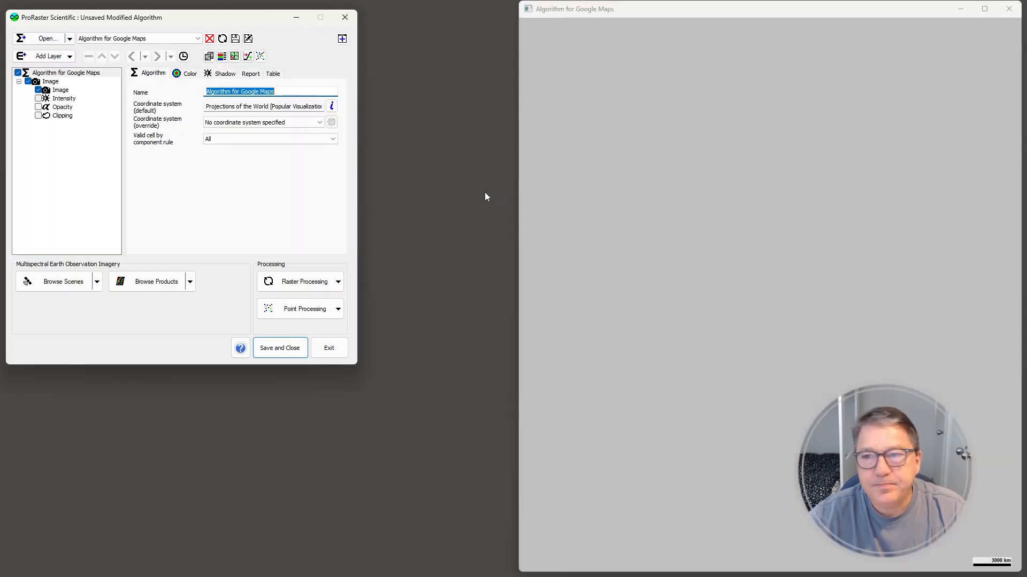
Swap the algorithm editor and the map window so that they sit side by side without overlapping
left_click_drag(219, 19, 859, 67)
left_click_drag(832, 11, 316, 16)
left_click_drag(838, 69, 787, 30)
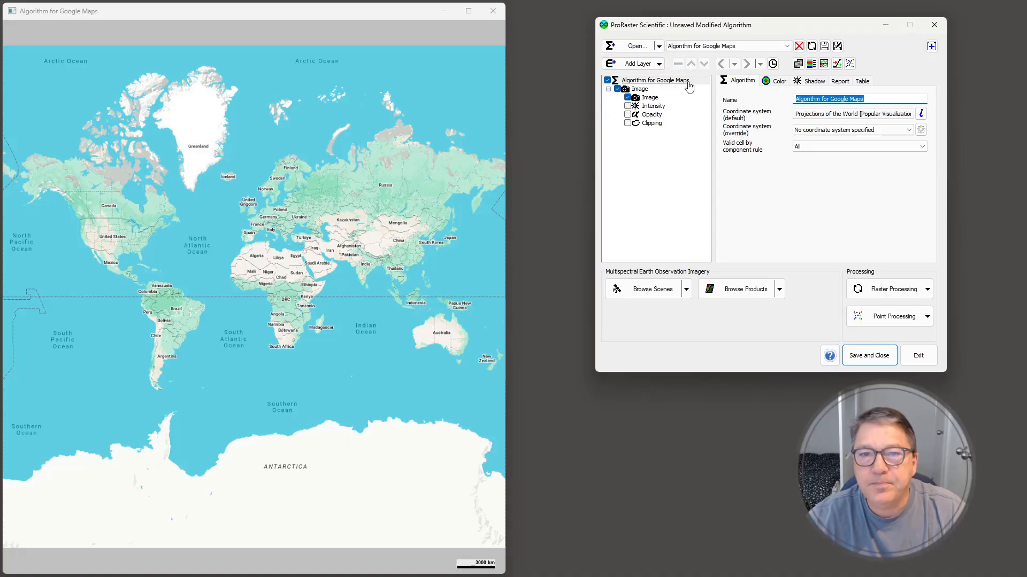
Set the Google Maps layer's clipping component to clip by polygon
left_click(651, 123)
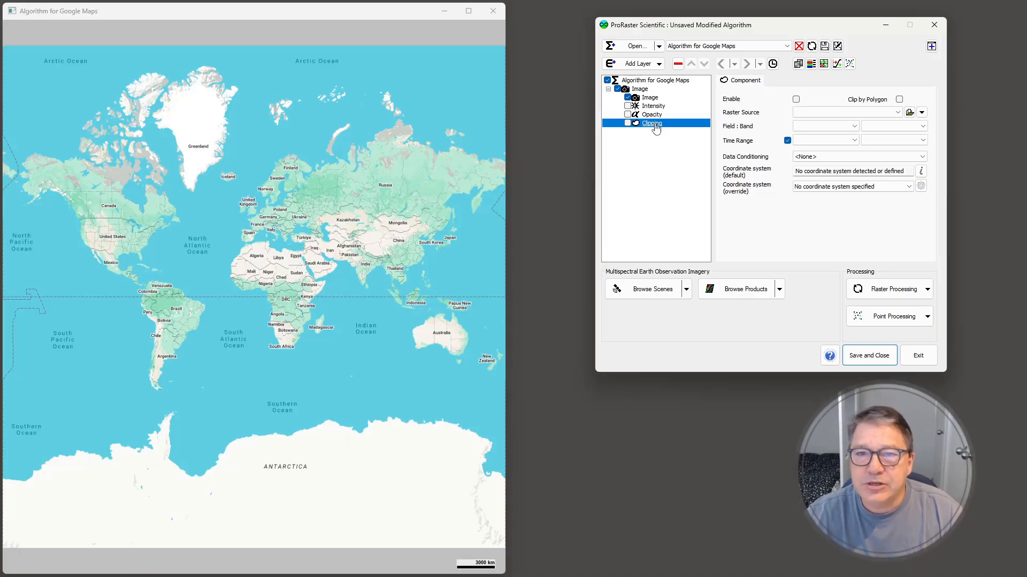
left_click(900, 100)
left_click(898, 113)
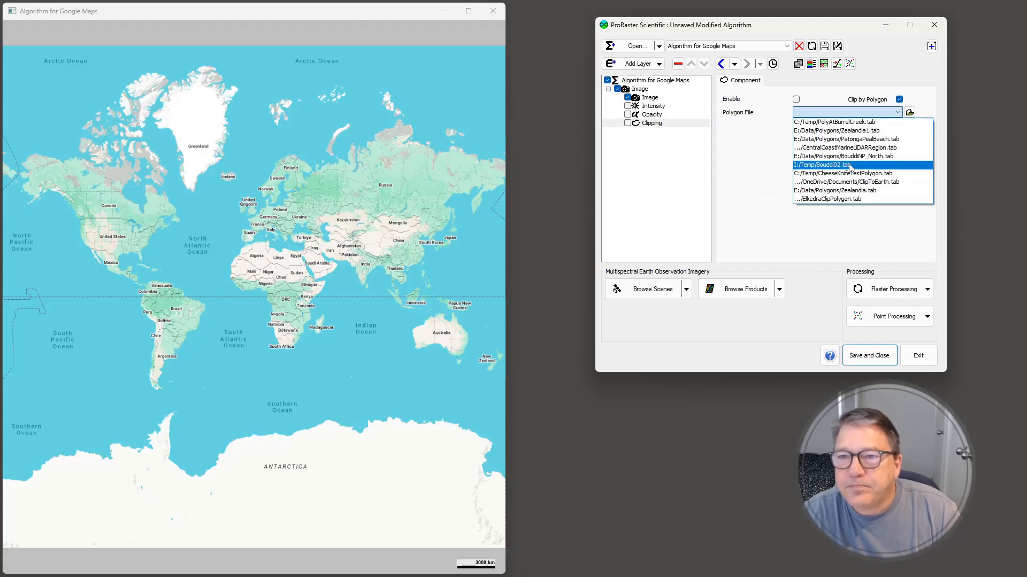
left_click(923, 107)
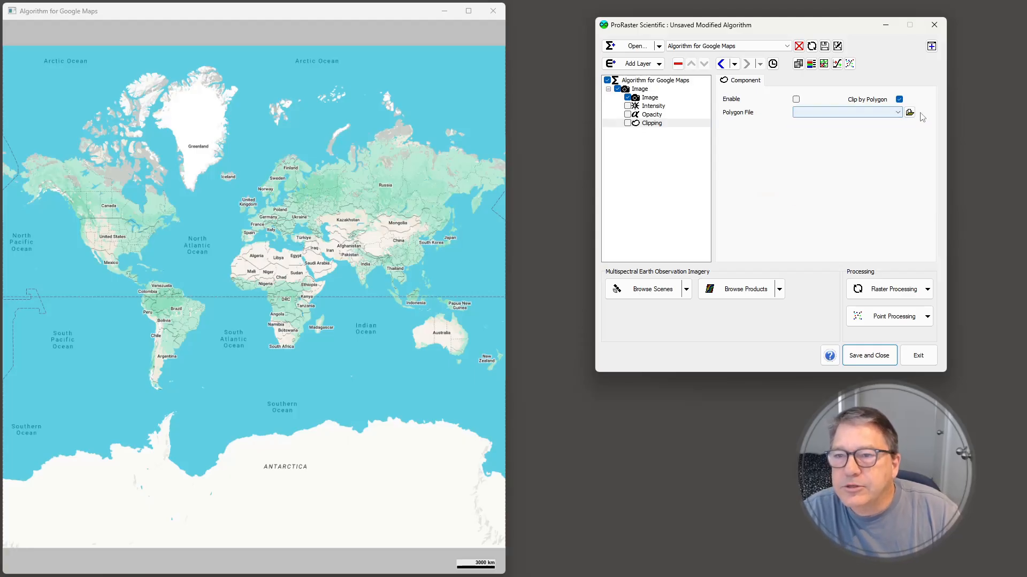
Choose BouddiNPSurrounds.tab from E:\Data\Polygons as the clip polygon and enable the clipping component
left_click(909, 111)
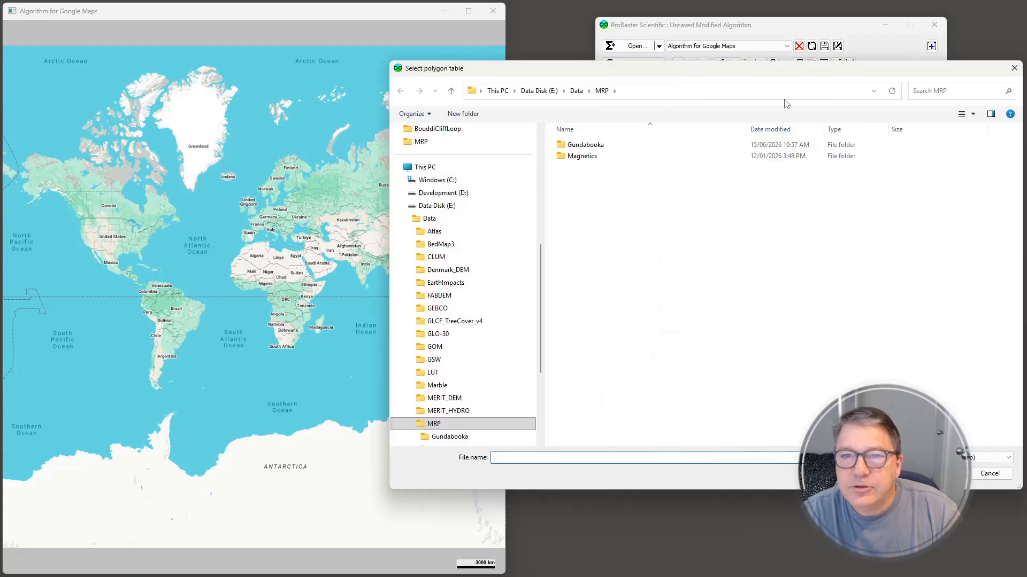
left_click(539, 90)
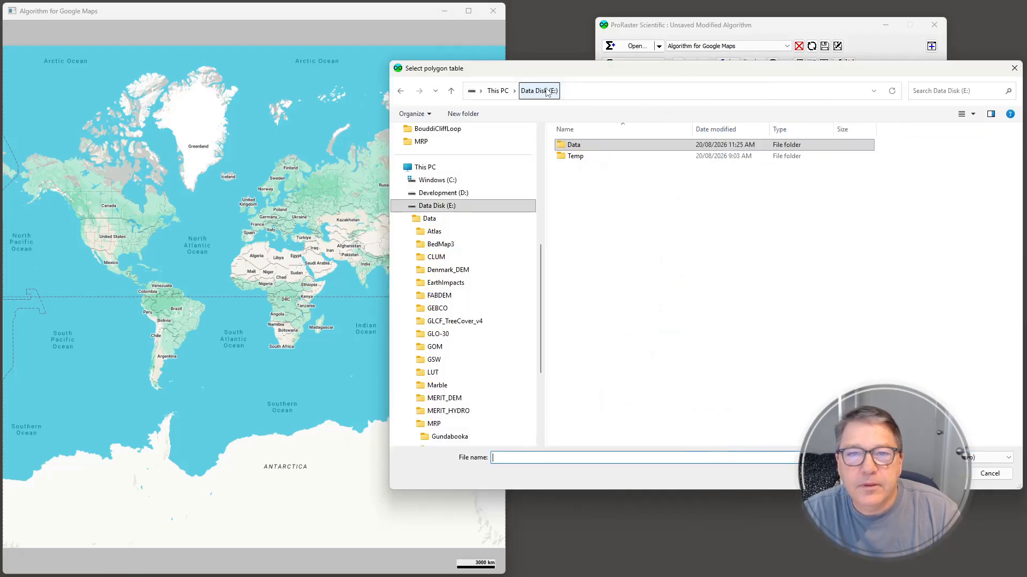
double_click(574, 145)
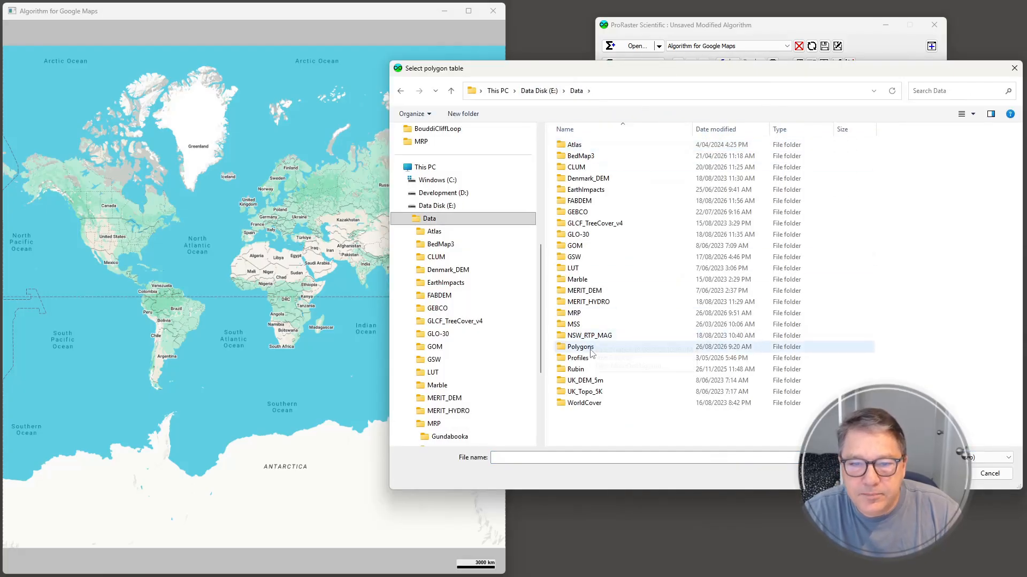
double_click(591, 352)
double_click(601, 178)
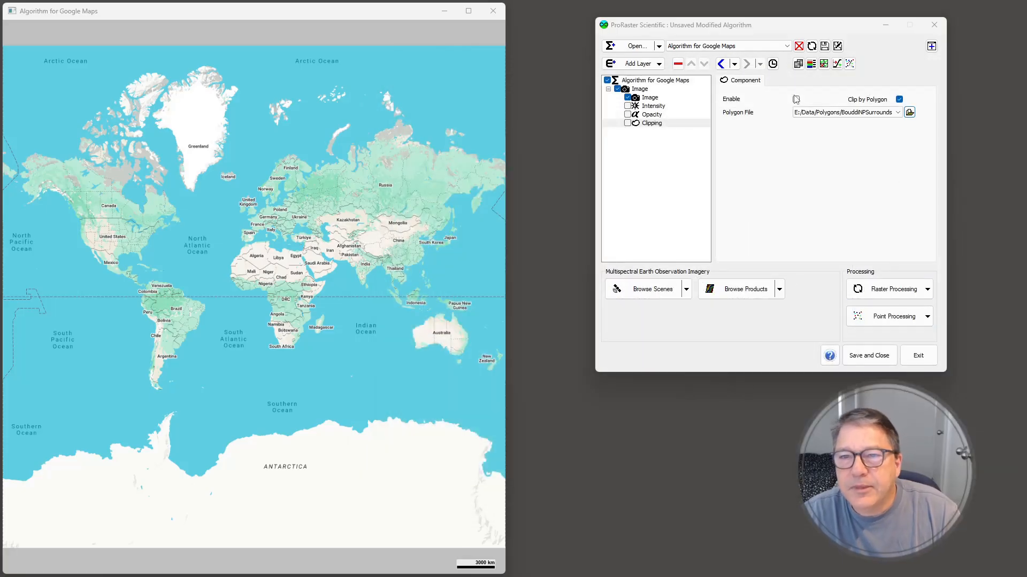
left_click(796, 100)
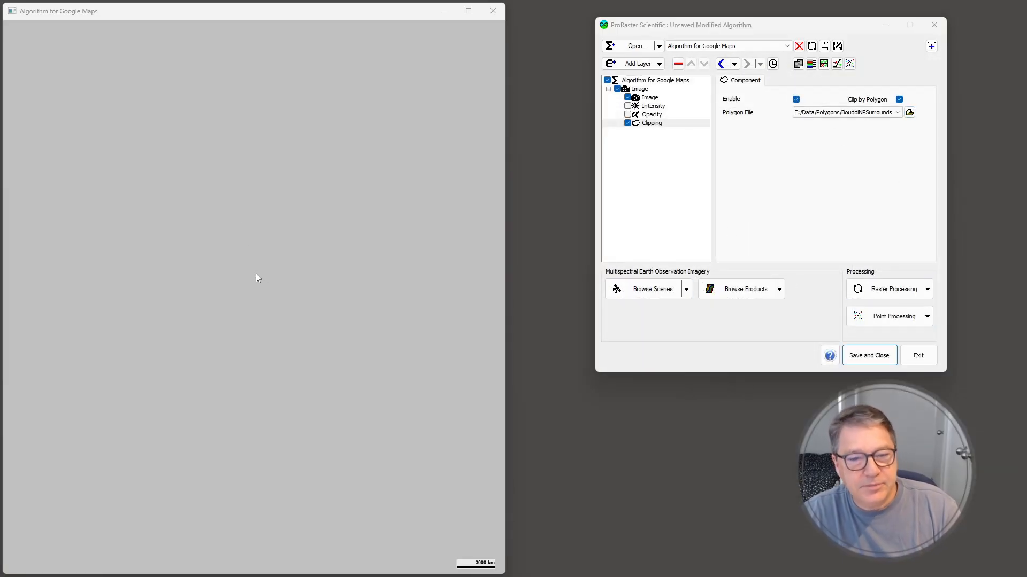
right_click(266, 288)
mouse_move(324, 410)
left_click(449, 293)
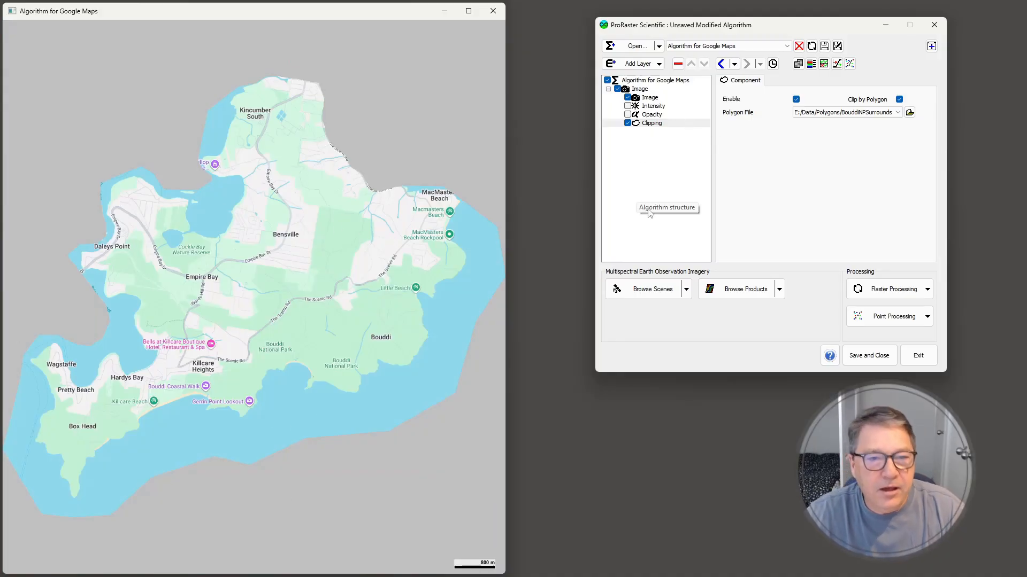
Enable the layer's intensity component with CentralCoastLiDARMerged as its raster source, and turn off the highlight so only shadow remains
left_click(652, 106)
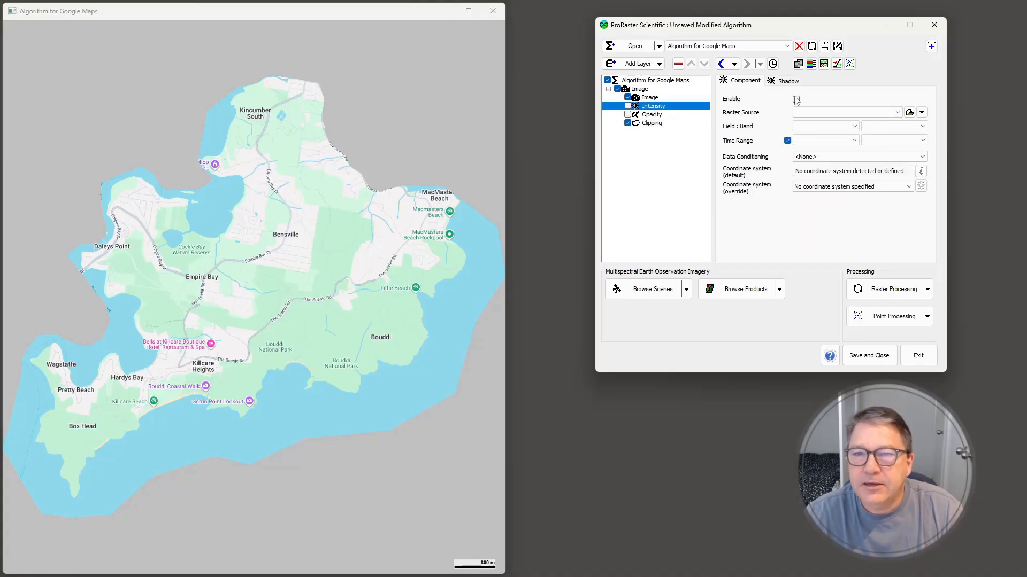
left_click(921, 113)
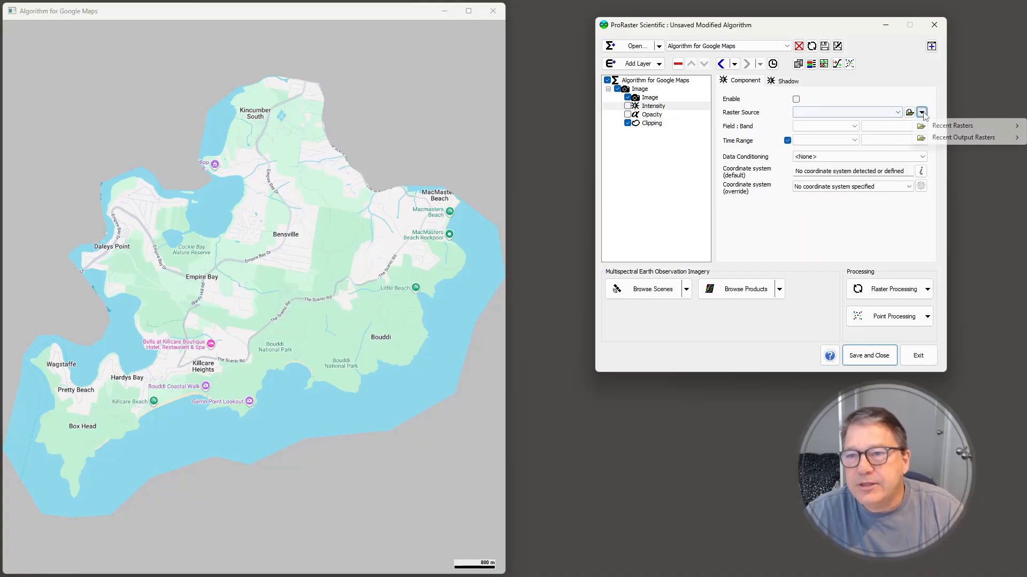
mouse_move(952, 125)
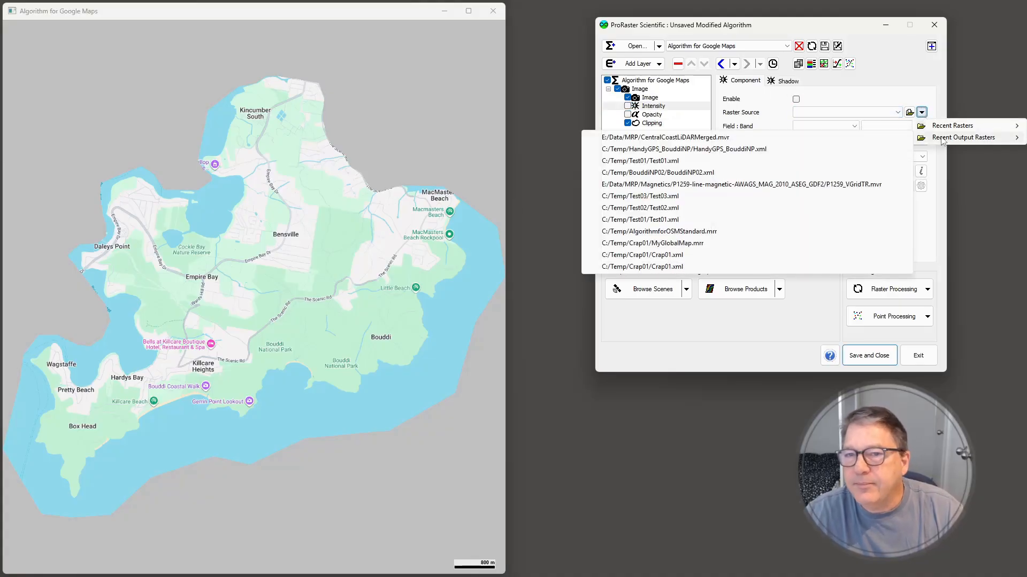
left_click(683, 138)
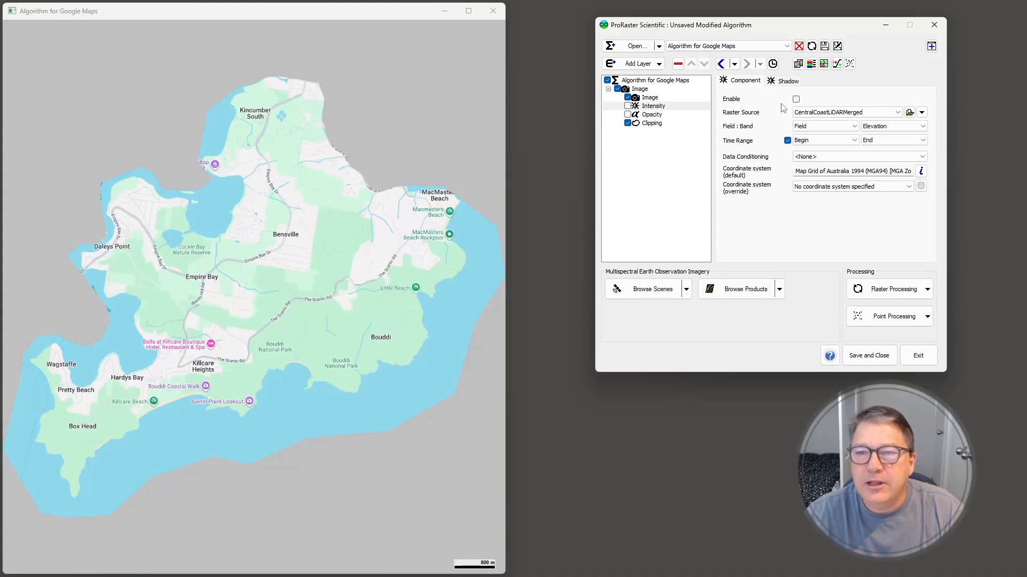
left_click(796, 100)
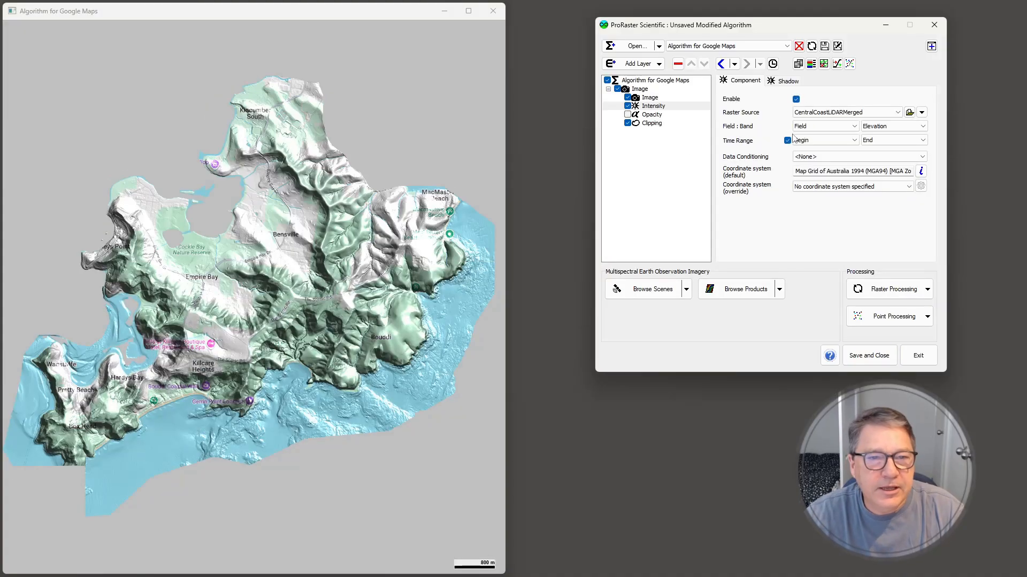
left_click(786, 81)
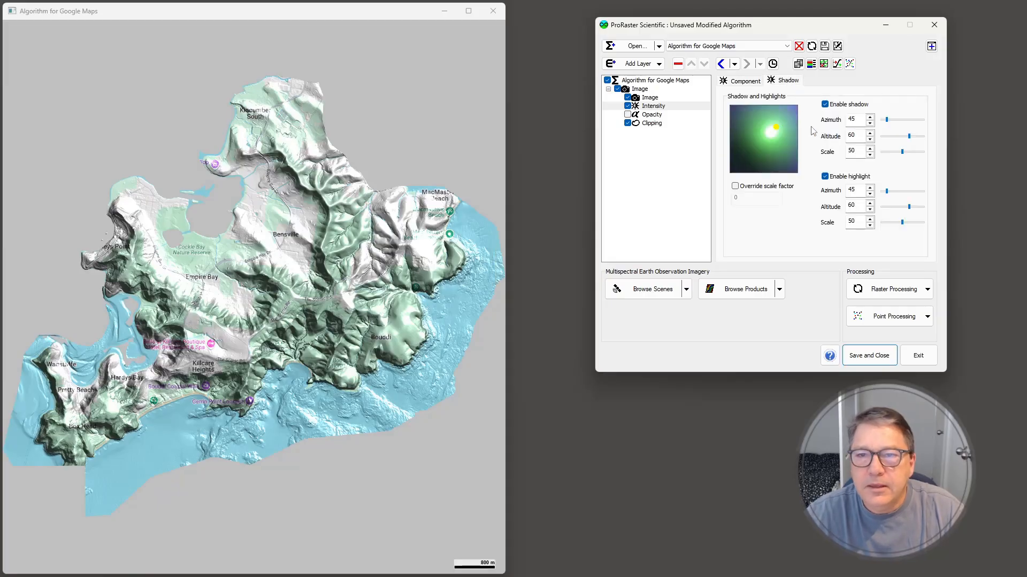
left_click(825, 177)
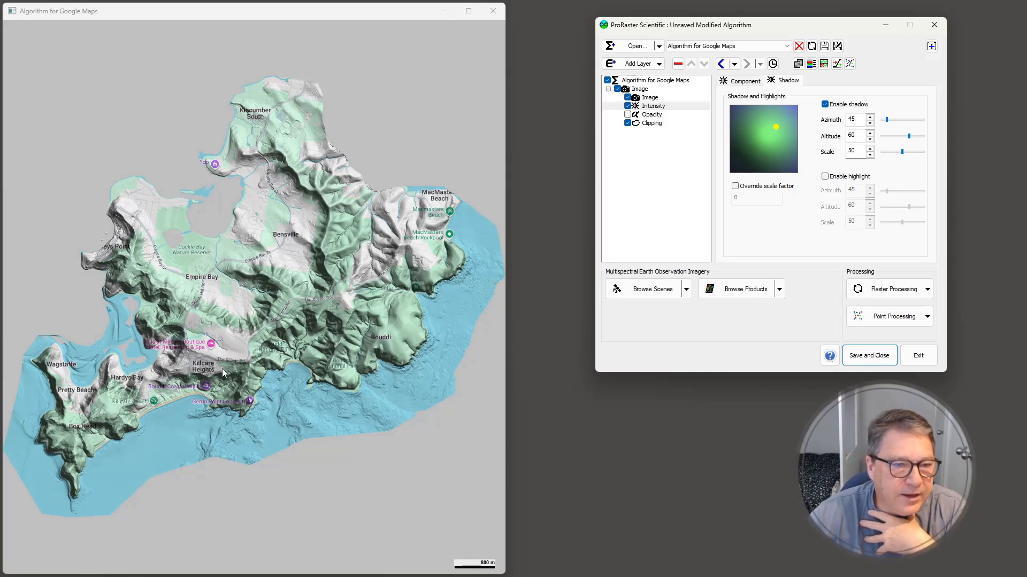
Examine the shaded Google Maps layer up close around Maitland Bay, the coastline, the seabed and the inland ridges
scroll(238, 376, "up", 1)
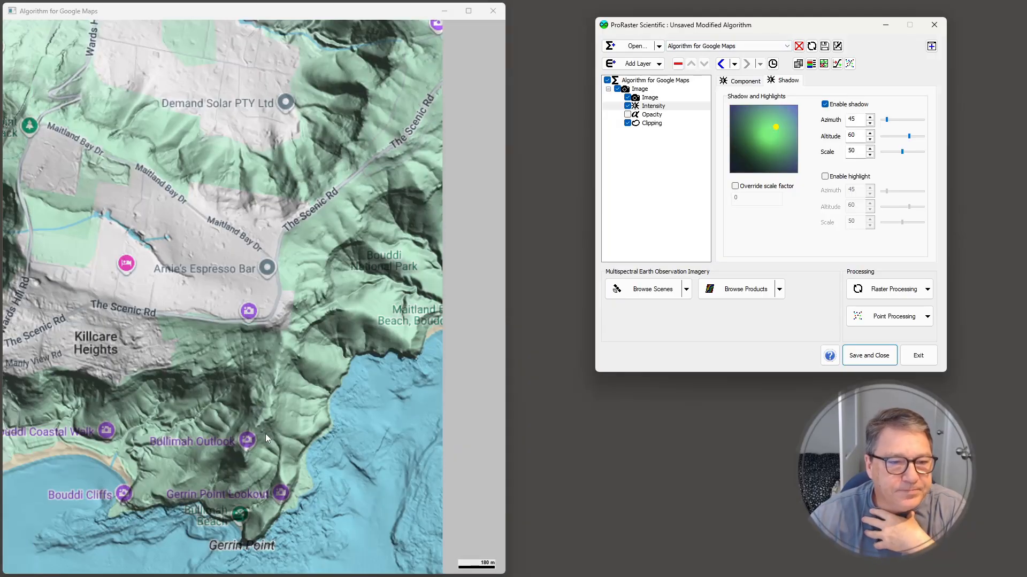
left_click_drag(265, 434, 268, 226)
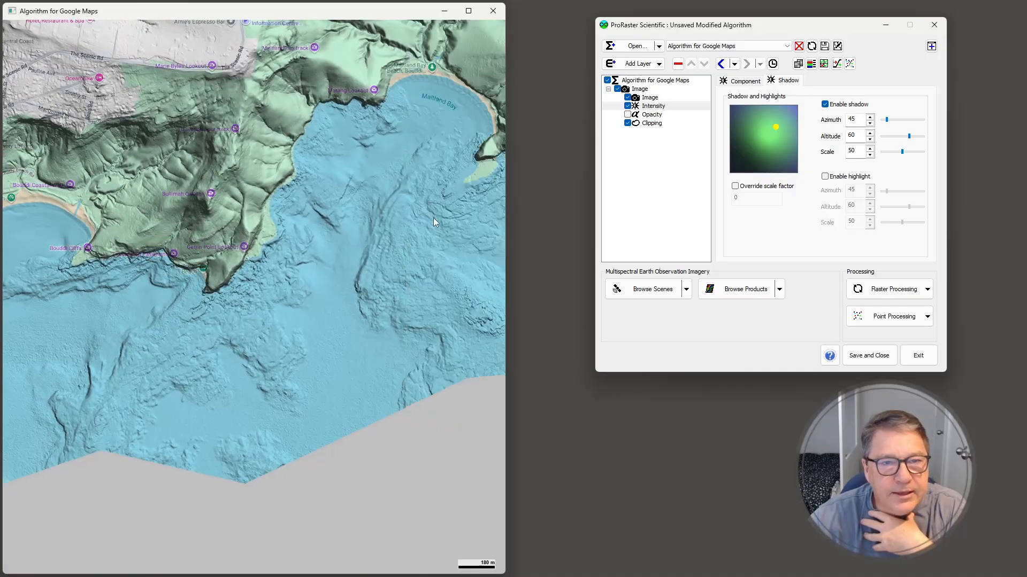
left_click_drag(434, 219, 294, 299)
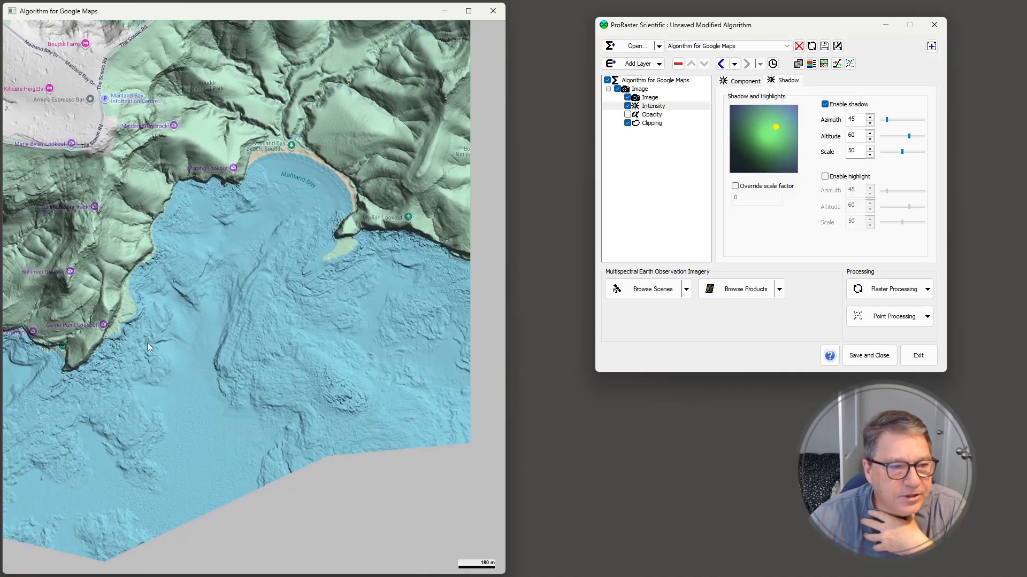
left_click_drag(397, 354, 115, 376)
left_click_drag(354, 286, 343, 364)
left_click_drag(146, 229, 286, 335)
left_click_drag(199, 200, 325, 326)
left_click_drag(227, 194, 306, 271)
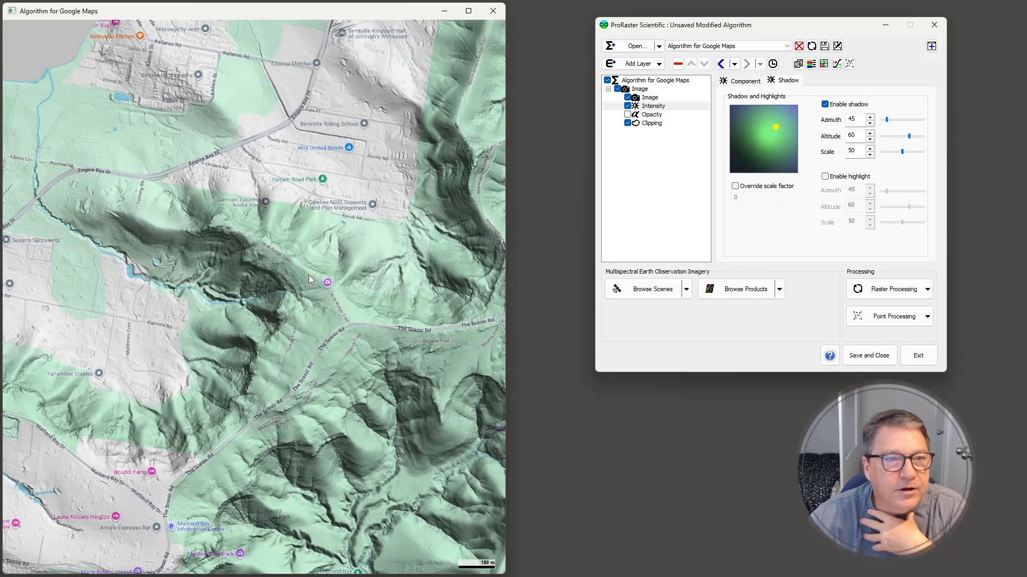
left_click_drag(139, 223, 313, 155)
left_click_drag(184, 400, 317, 199)
scroll(327, 265, "down", 1)
scroll(336, 251, "down", 2)
scroll(336, 250, "down", 1)
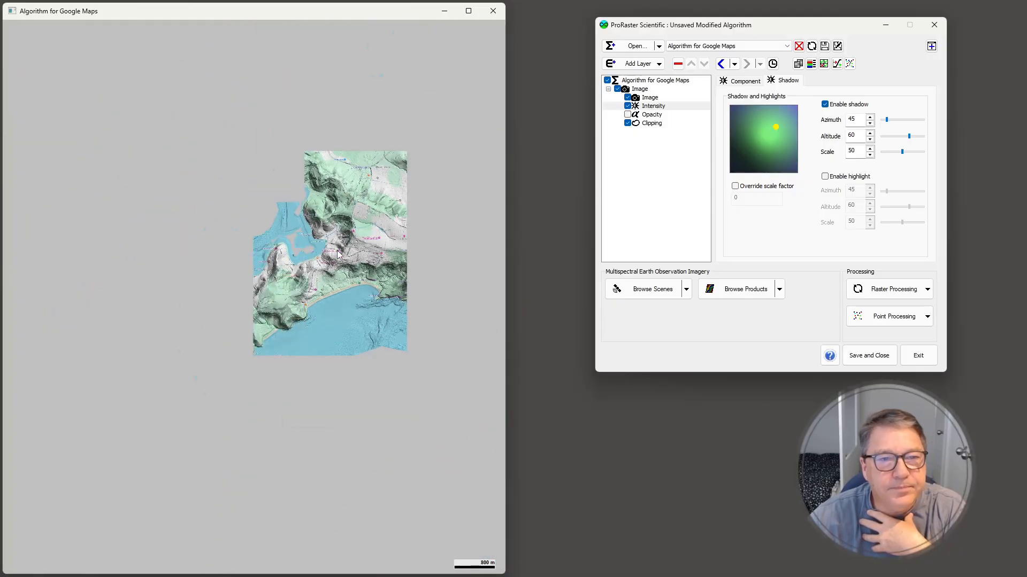
Zoom the map to the extent of the polygon E:/Data/Polygons/BouddiNPSurrounds.tab
right_click(350, 249)
mouse_move(406, 374)
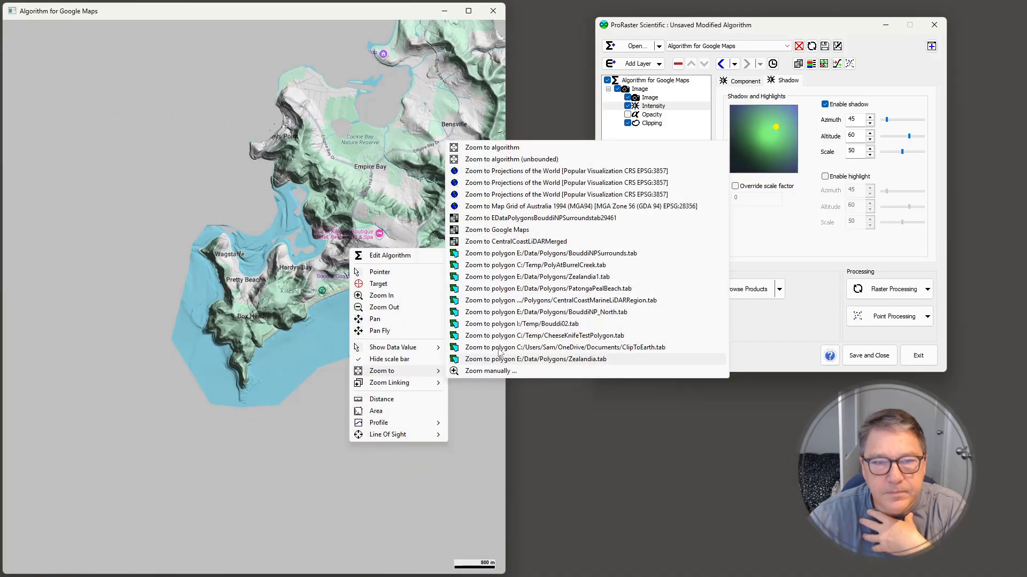
left_click(541, 254)
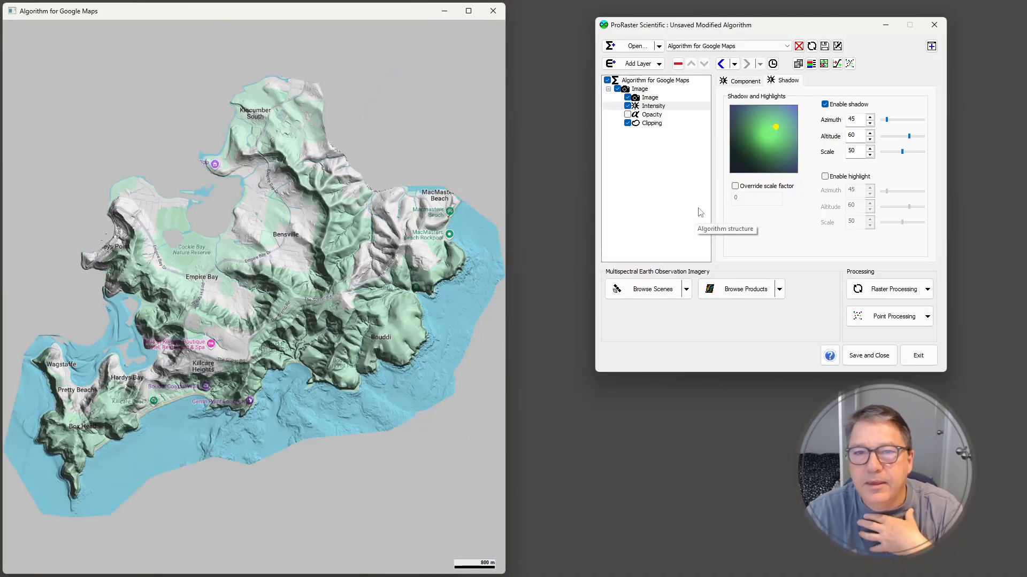
Name the image layer "Google Maps, Draped"
left_click(640, 89)
left_click(805, 112)
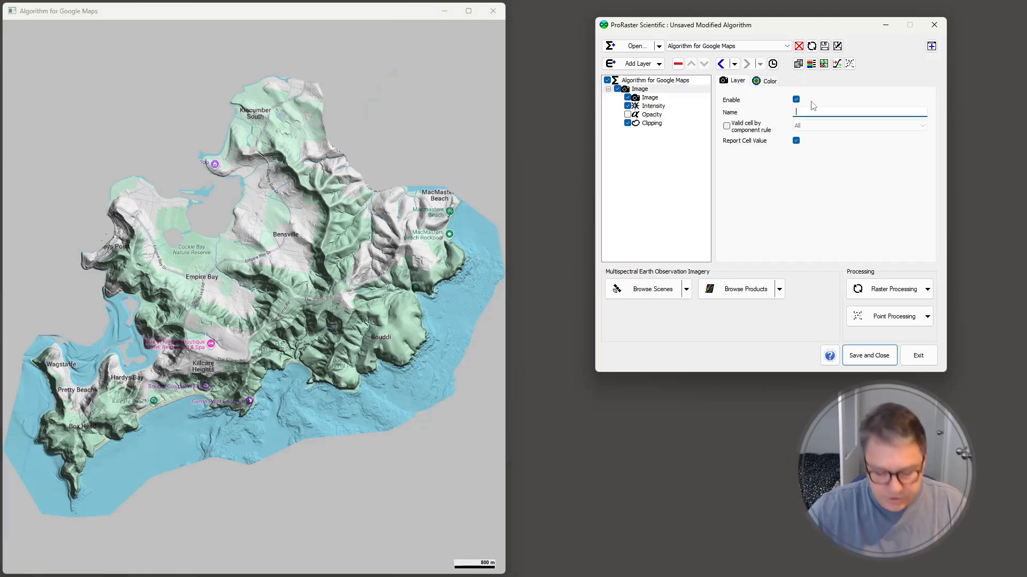
type("Google Maps, Draped")
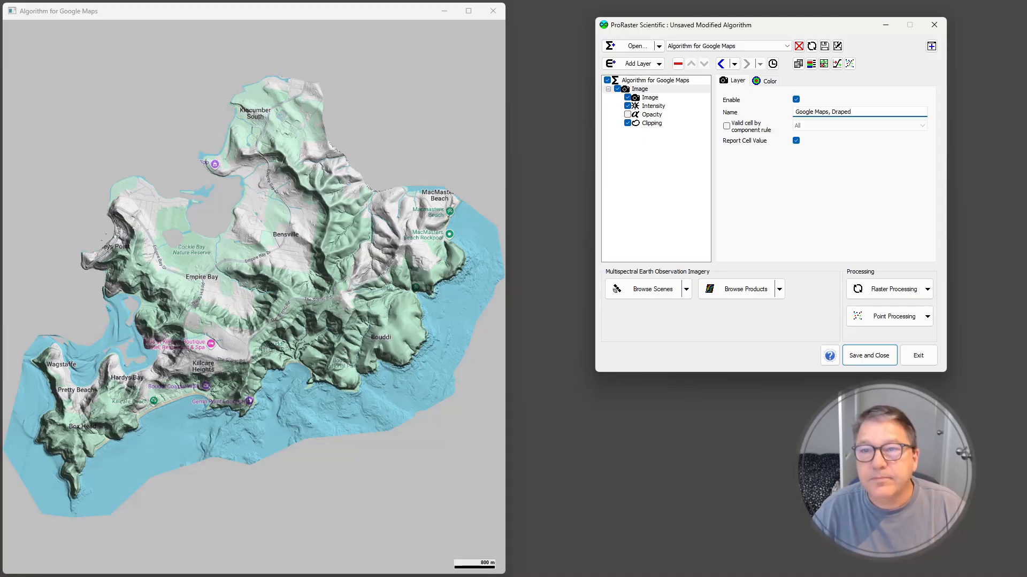
key("Return")
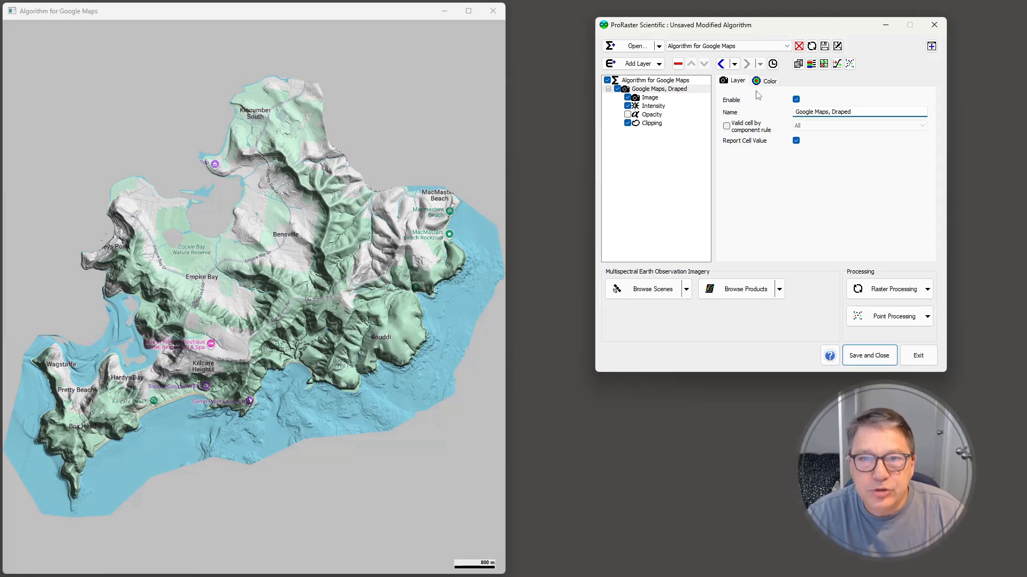
Add a contour layer above the draped map and set its raster source to CentralCoastLiDARMerged
left_click(659, 65)
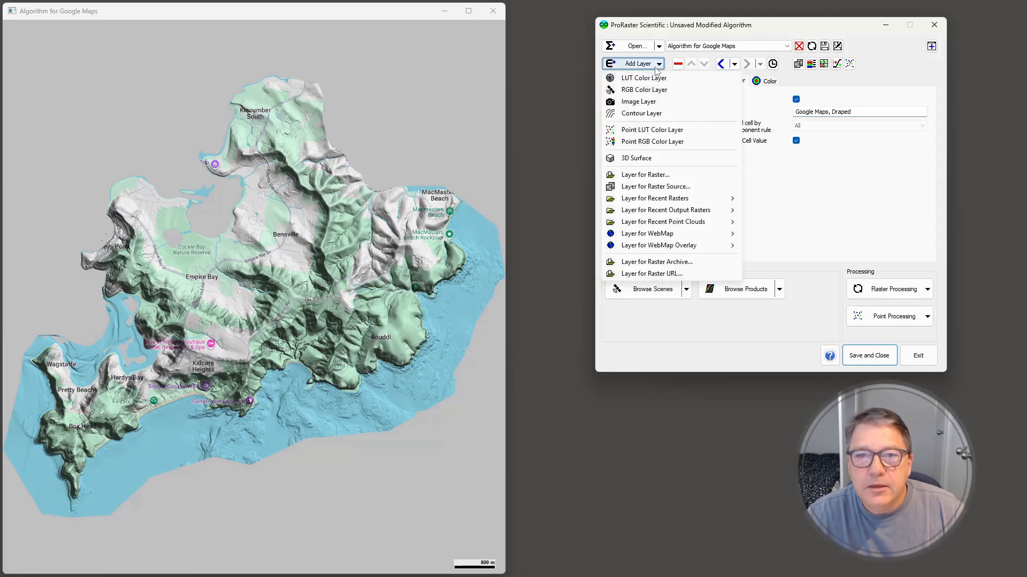
left_click(641, 113)
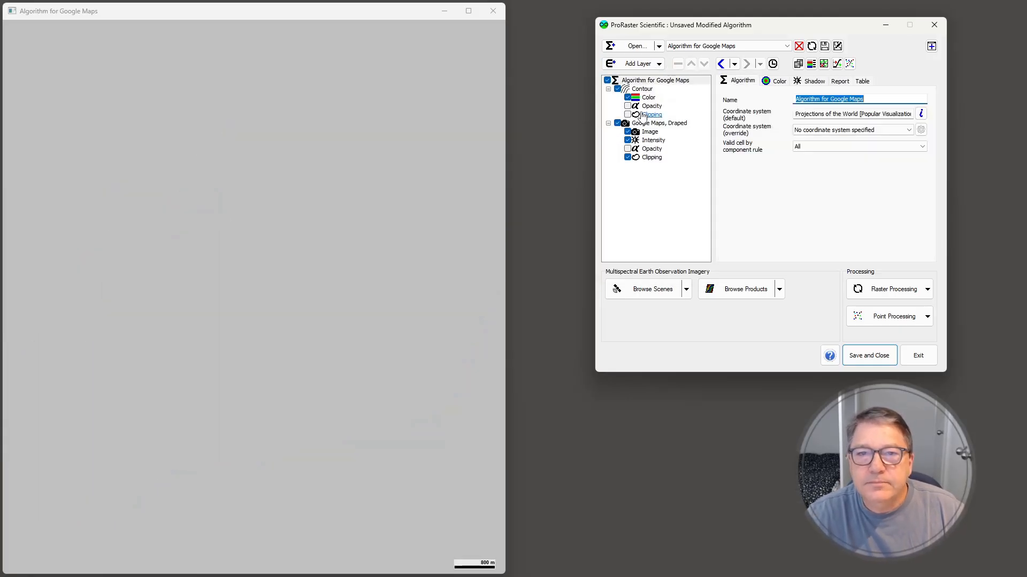
left_click(879, 113)
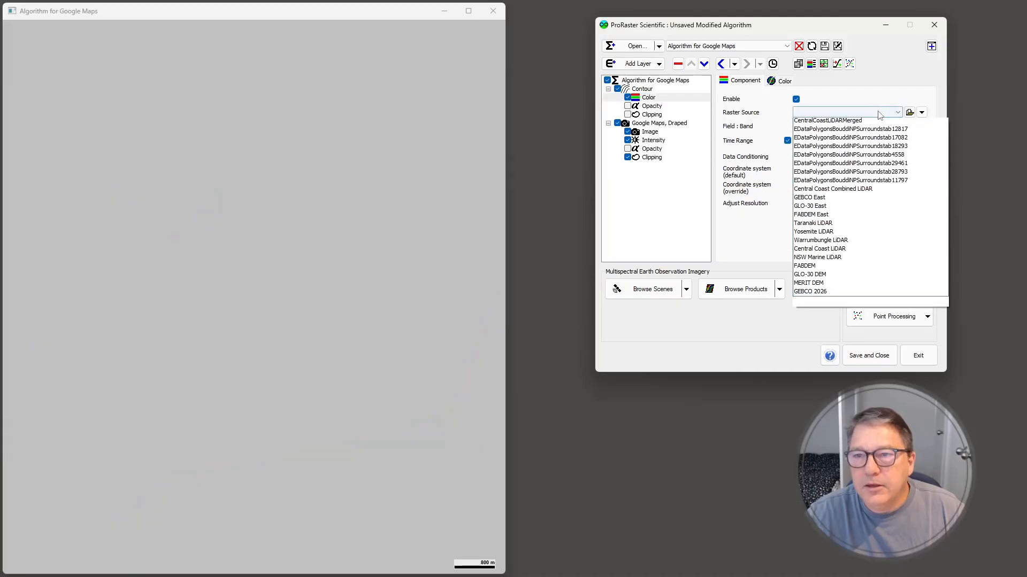
left_click(837, 131)
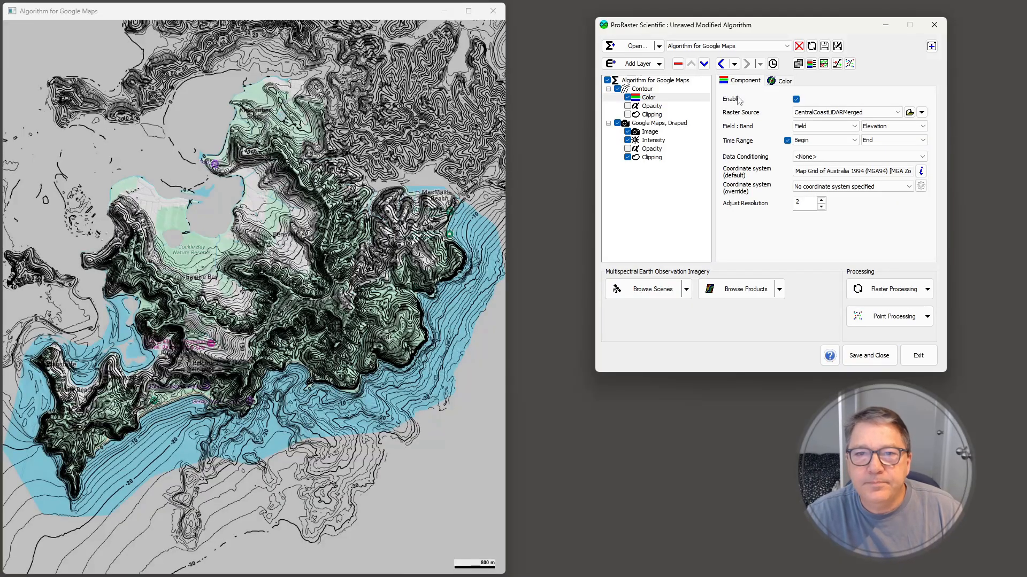
Set the contour line width to 0.5 and the major line width to 1, and turn off automatic contour spacing
left_click(641, 89)
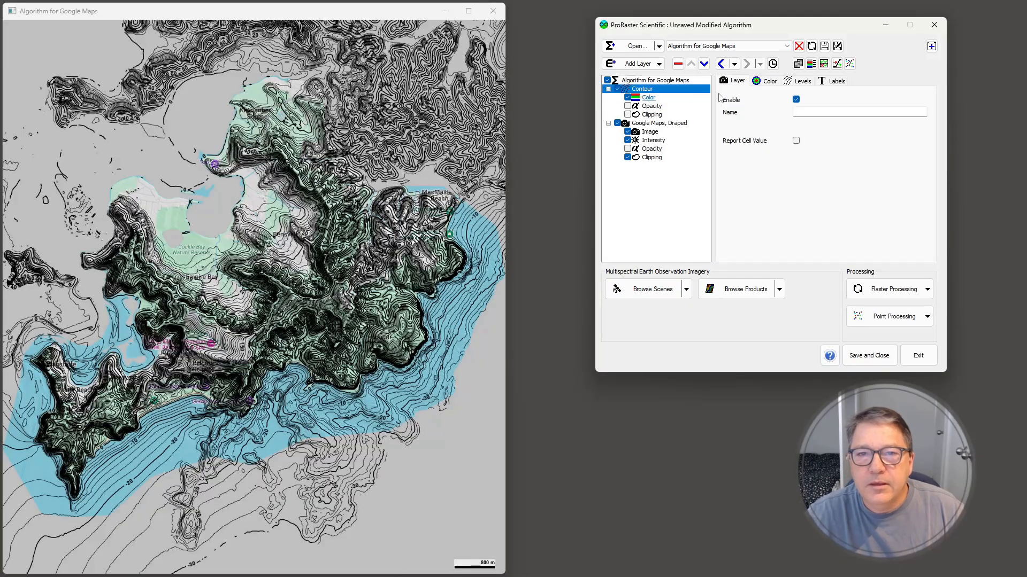
left_click(802, 83)
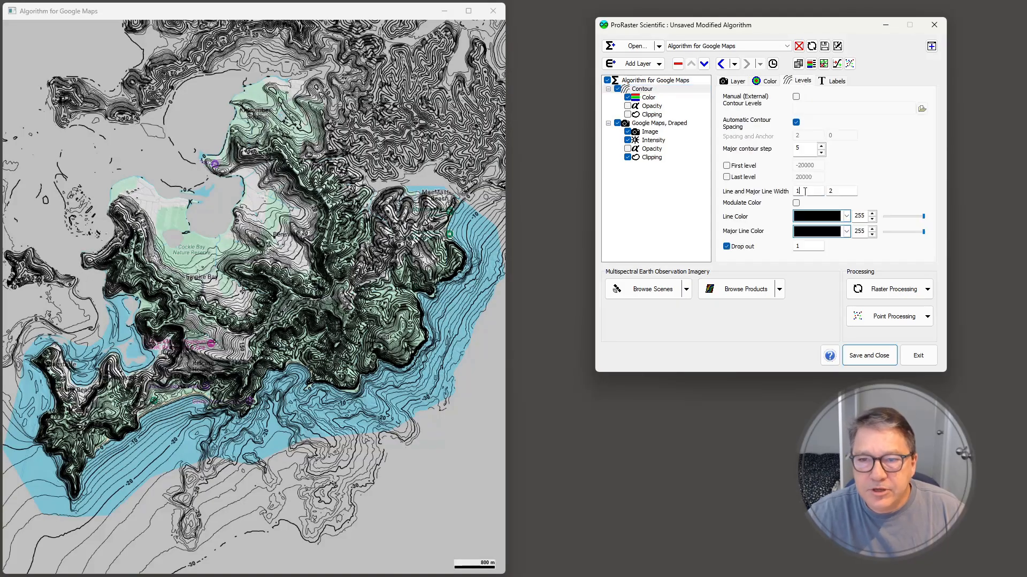
left_click_drag(805, 192, 780, 191)
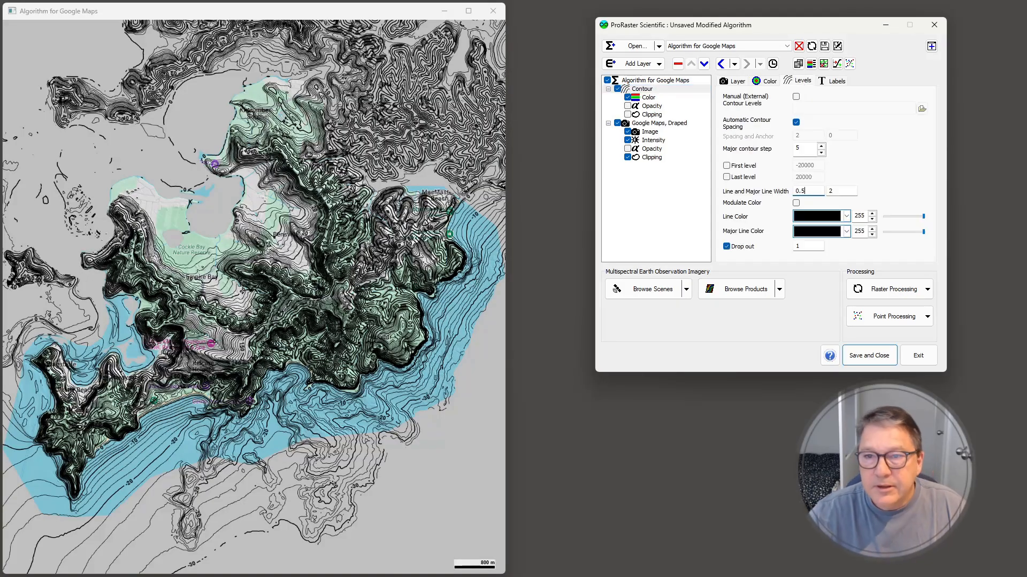
left_click_drag(836, 191, 802, 173)
type("1")
key("Tab")
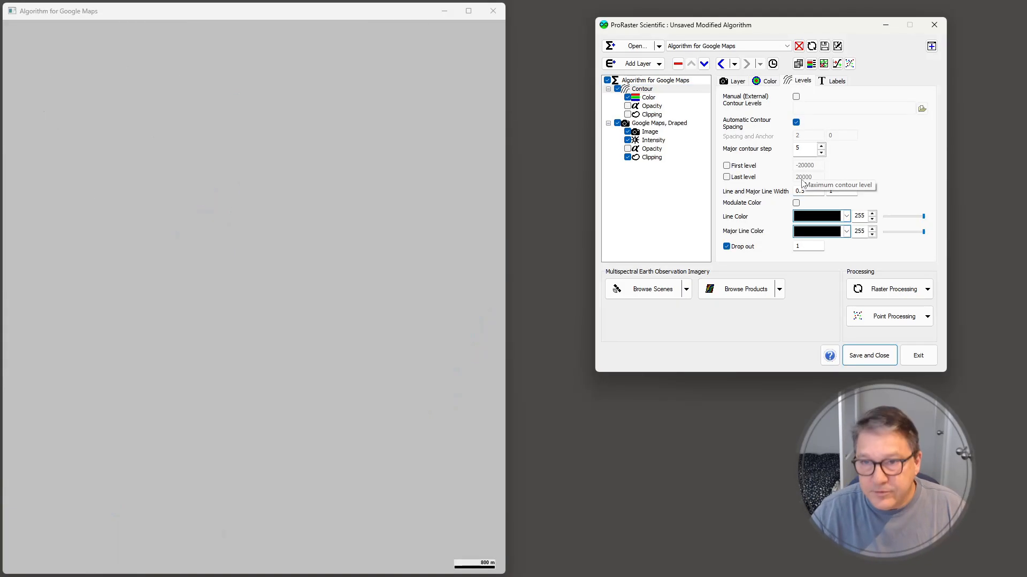
left_click(795, 122)
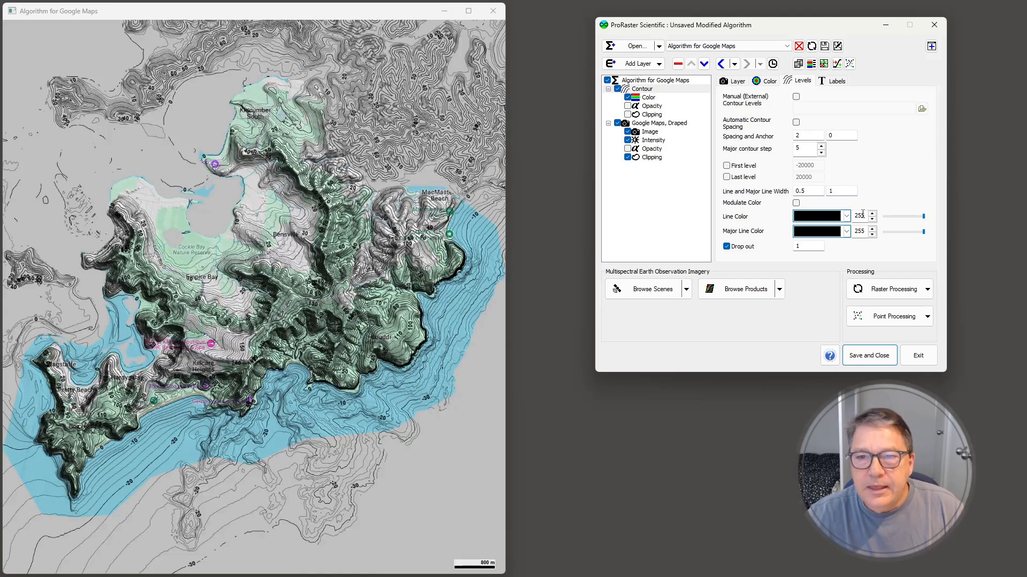
left_click(838, 82)
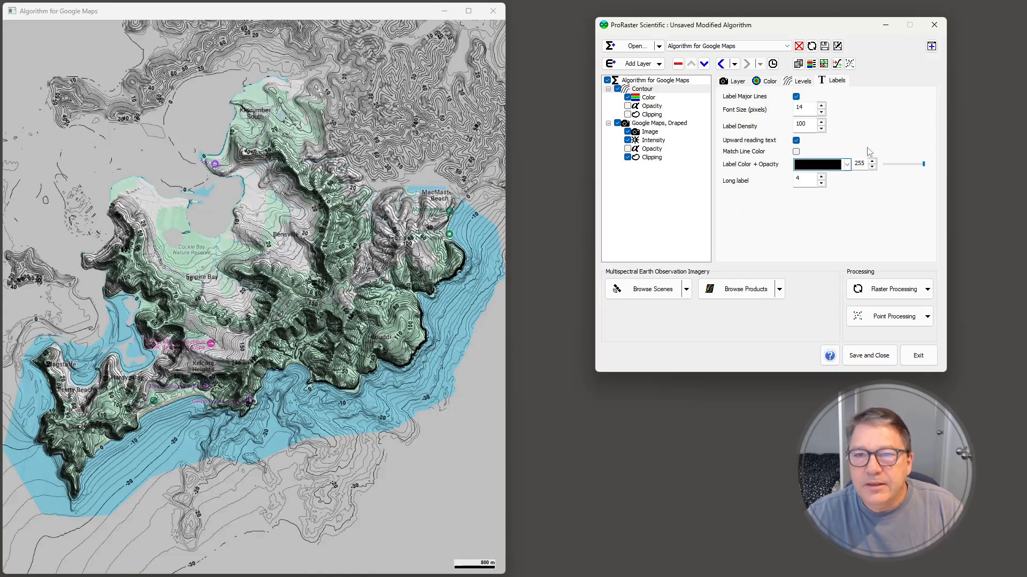
left_click(802, 83)
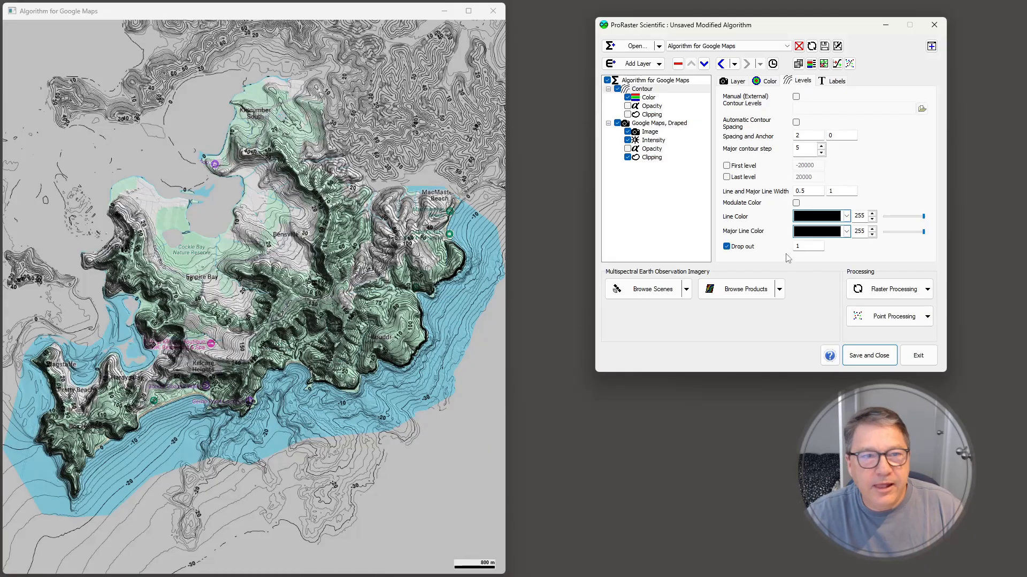
Clip the contour layer by the polygon E:/Data/Polygons/BouddiNPSurrounds.tab and enable its clipping component
left_click(652, 116)
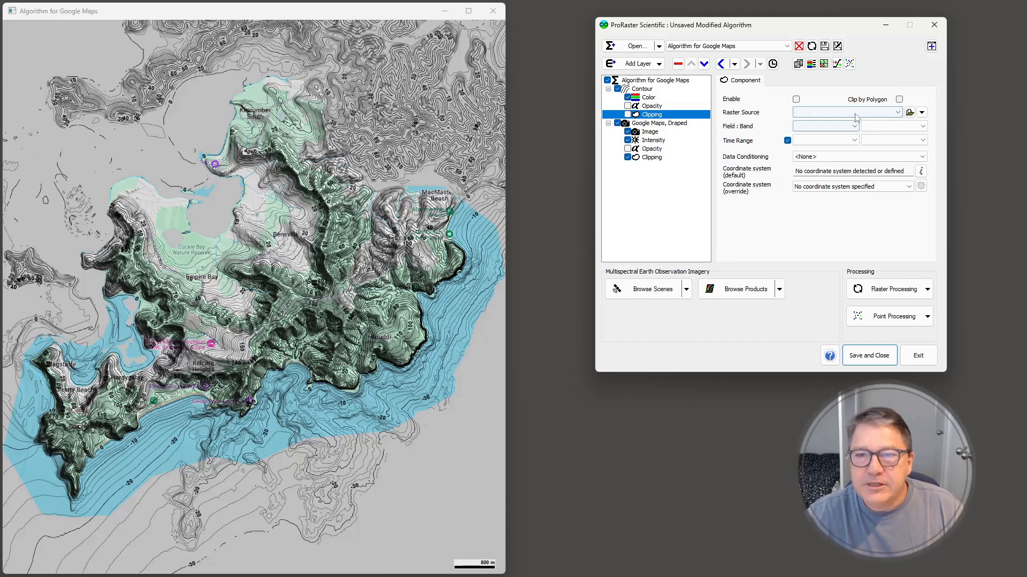
left_click(899, 99)
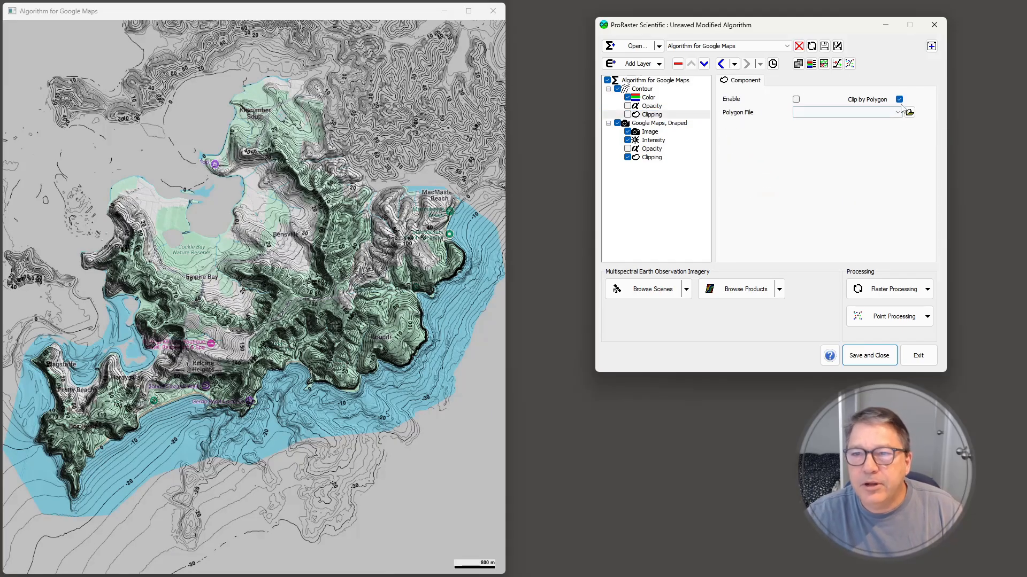
left_click(898, 112)
left_click(865, 125)
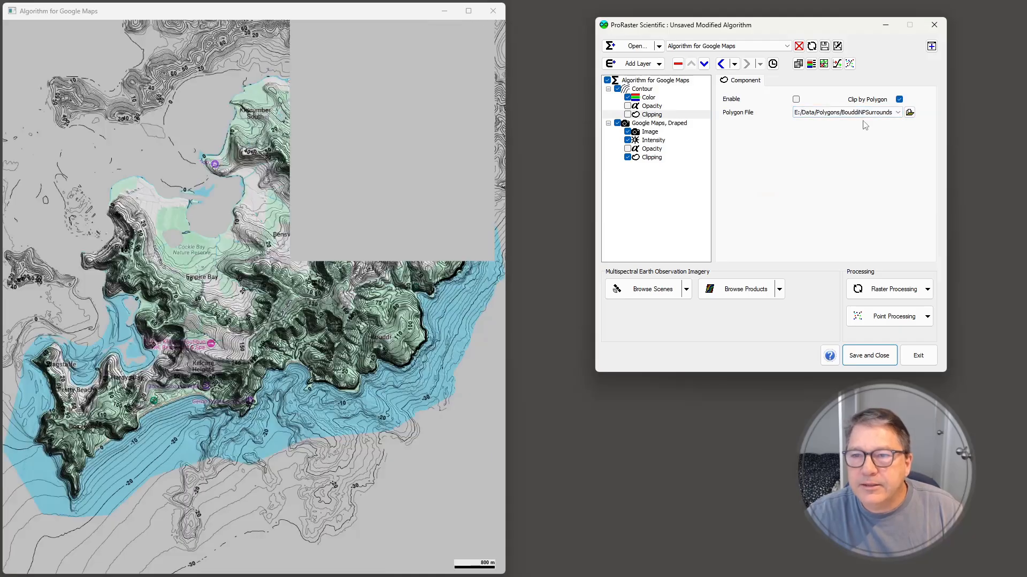
left_click(795, 99)
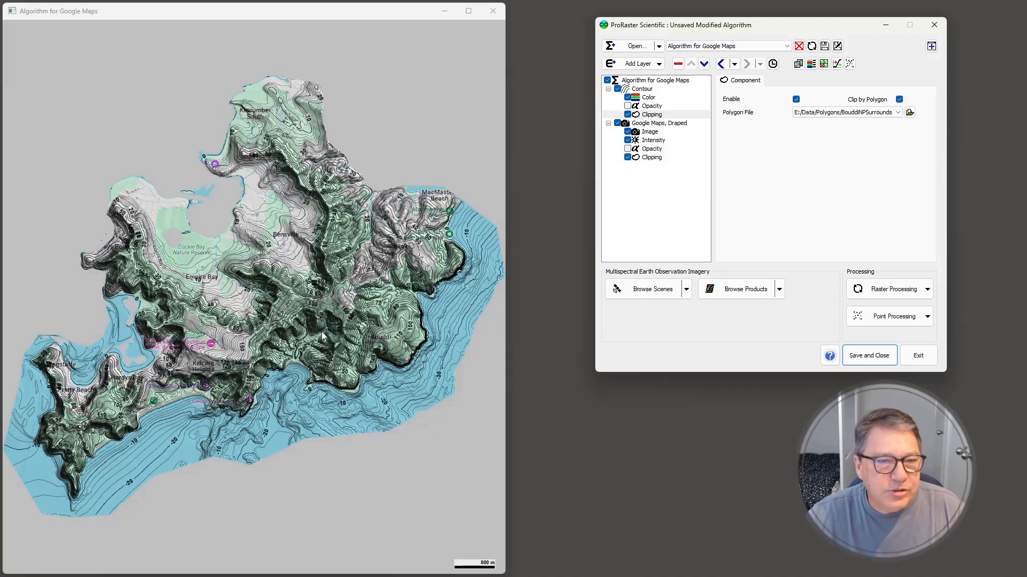
Examine the contour lines and labels up close on the ridges and slopes around the Mount Bouddi walking track
scroll(349, 301, "up", 6)
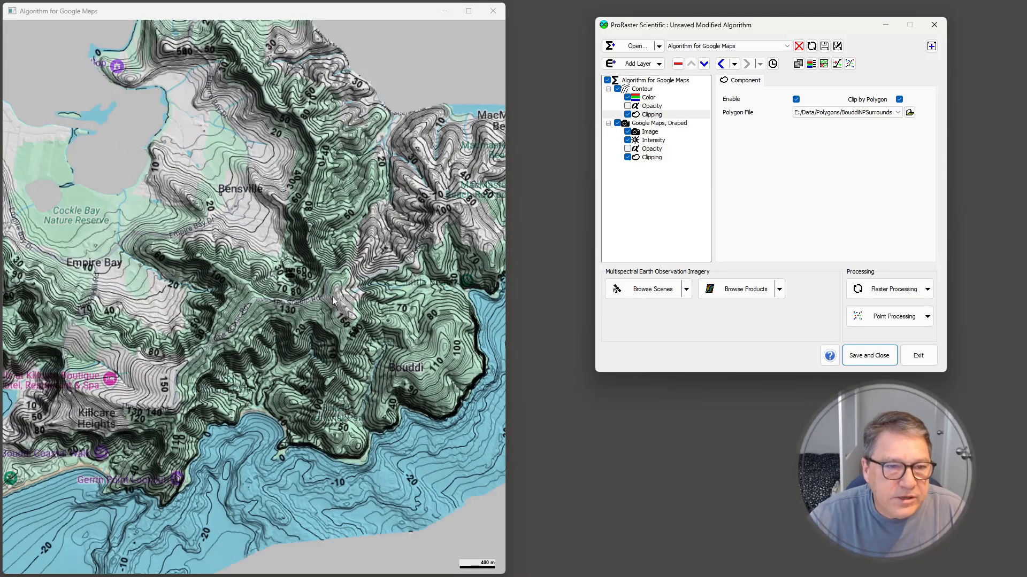
scroll(342, 305, "up", 2)
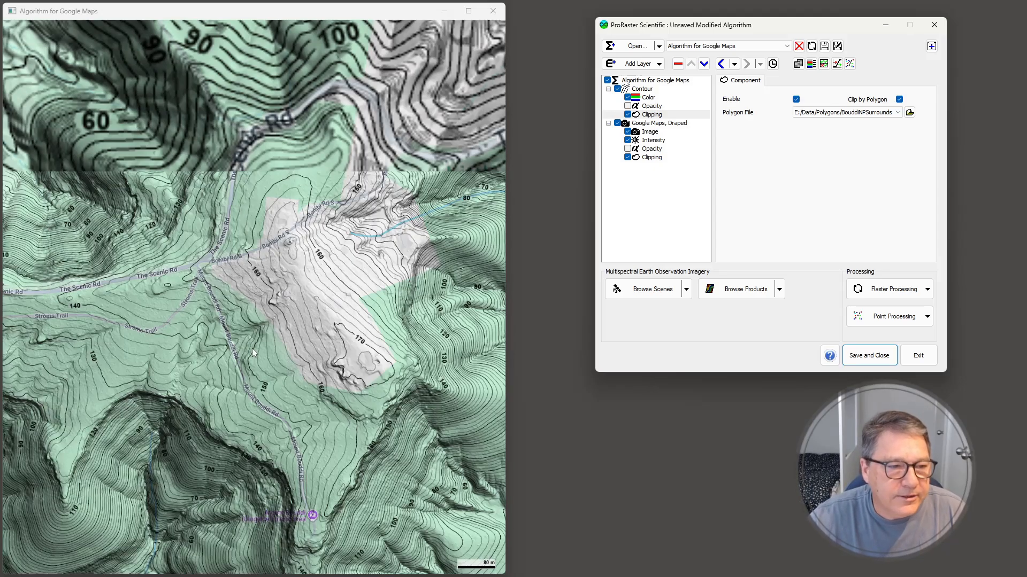
mouse_move(312, 389)
left_mouse_down()
mouse_move(231, 200)
mouse_move(402, 234)
left_mouse_up()
scroll(395, 291, "up", 5)
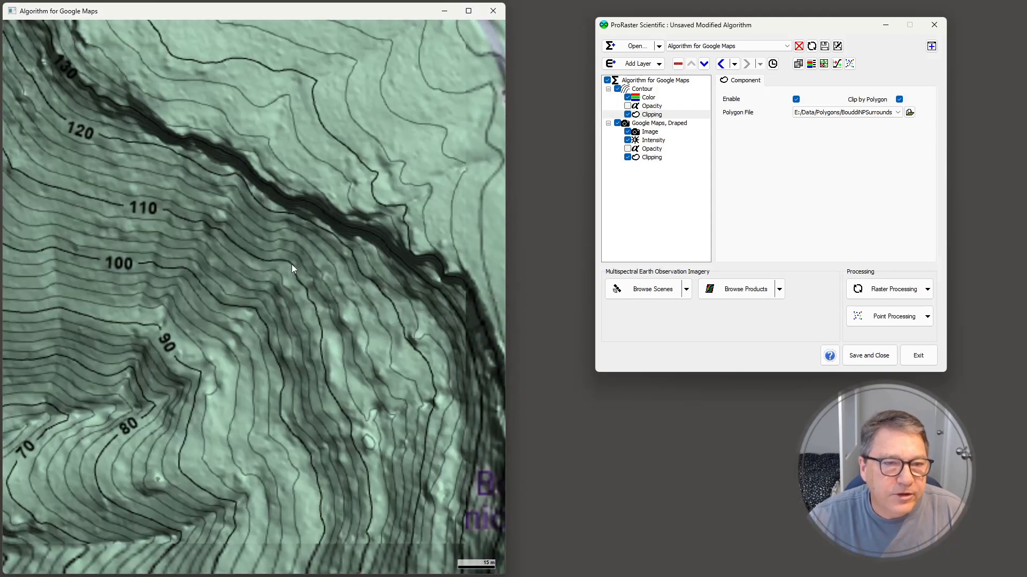
left_click_drag(361, 387, 308, 202)
left_click_drag(327, 330, 256, 167)
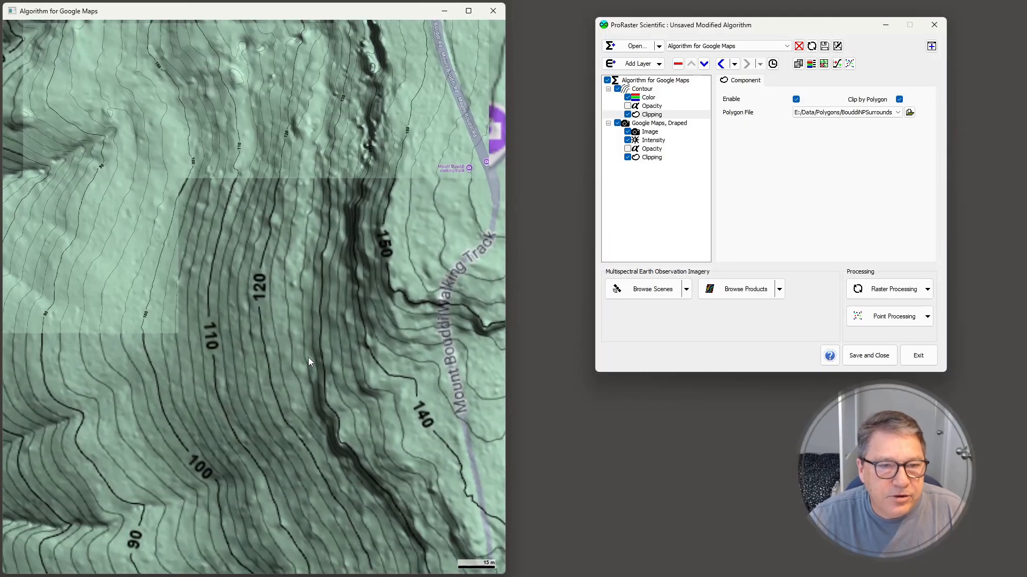
left_click_drag(309, 367, 300, 311)
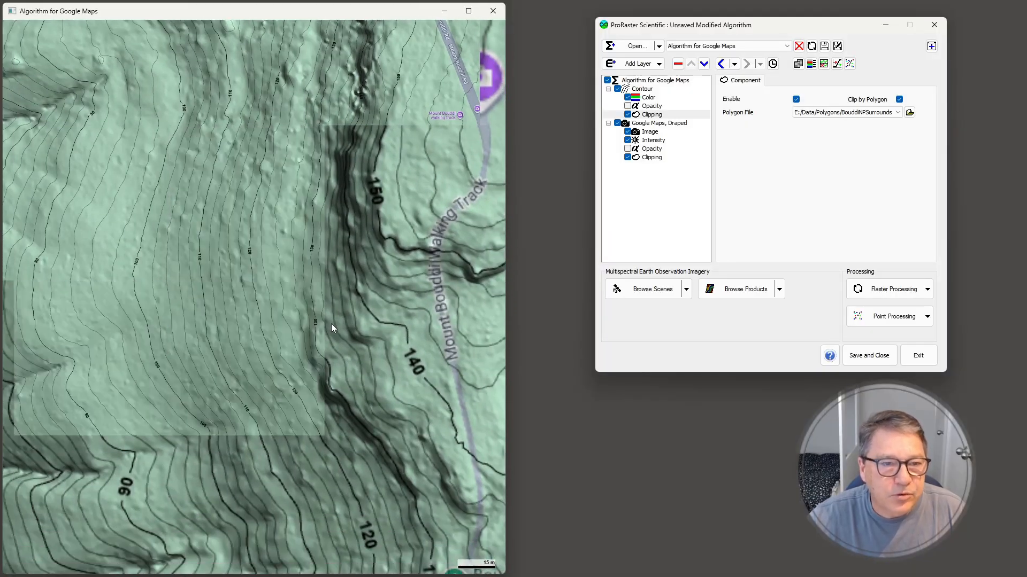
left_click_drag(391, 382, 195, 303)
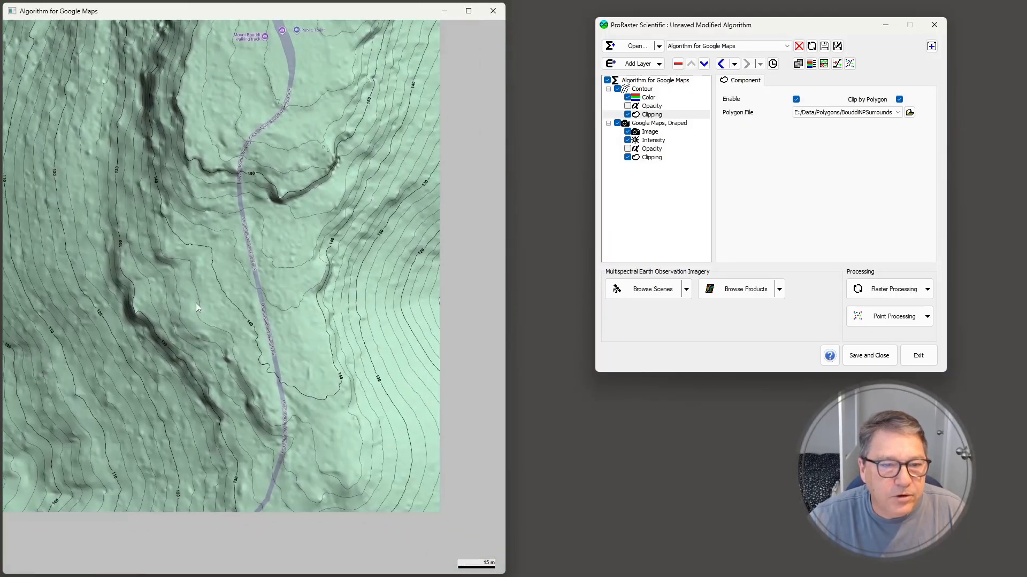
left_click_drag(332, 205, 393, 370)
left_click_drag(374, 190, 219, 389)
scroll(329, 234, "down", 10)
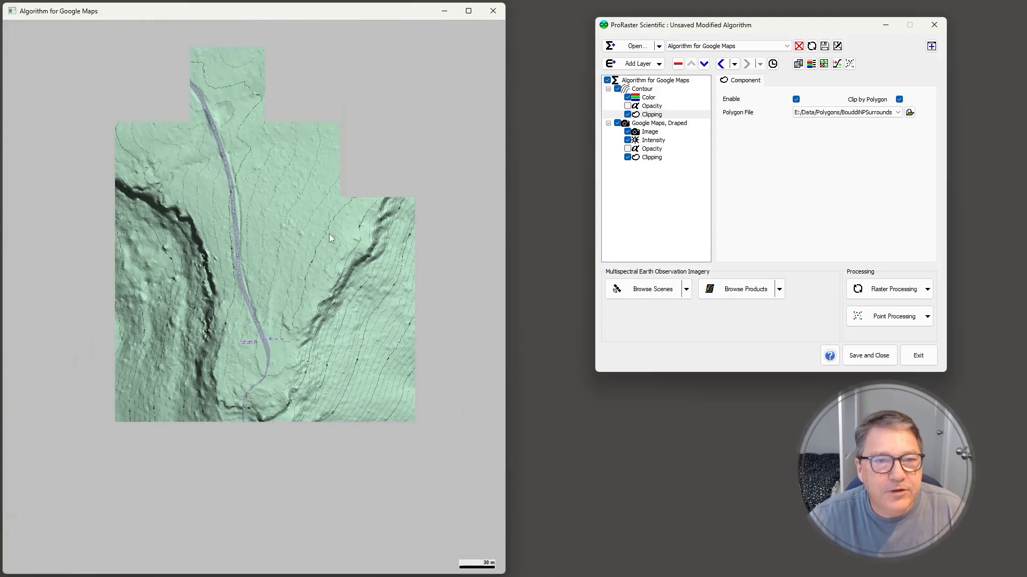
scroll(329, 238, "down", 2)
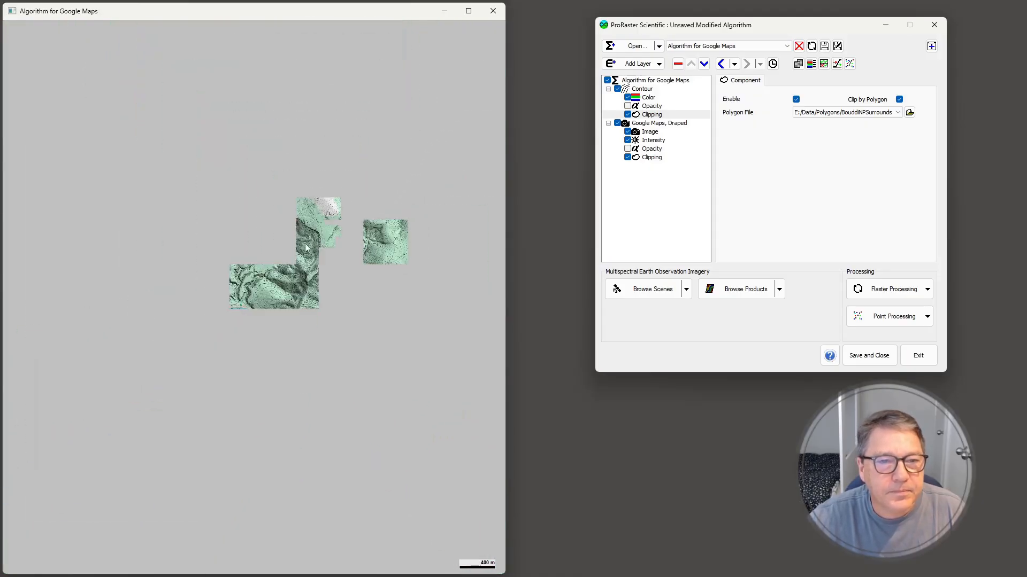
Add a Google Imagery web map layer above the contour layer
right_click(303, 253)
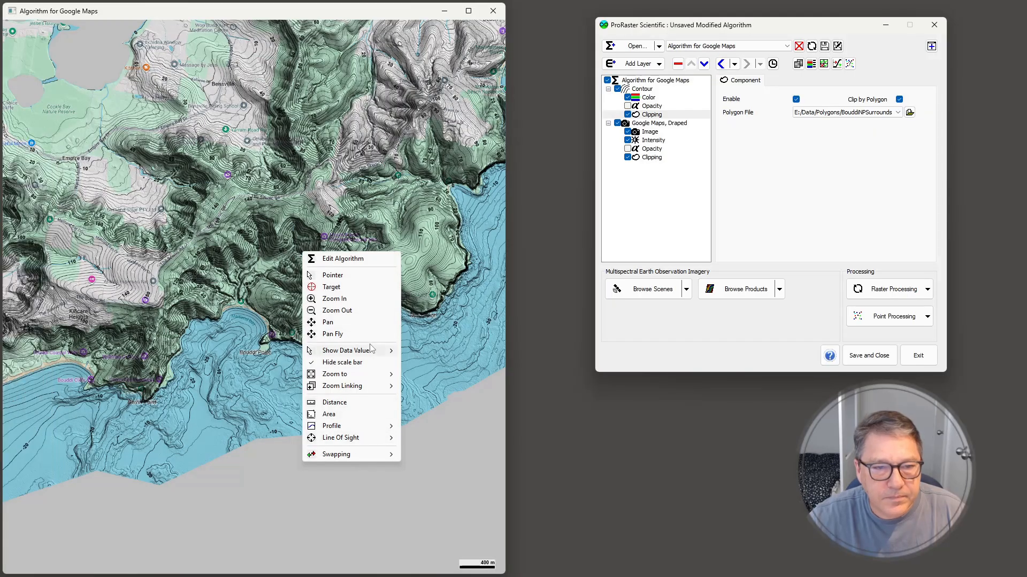
mouse_move(374, 375)
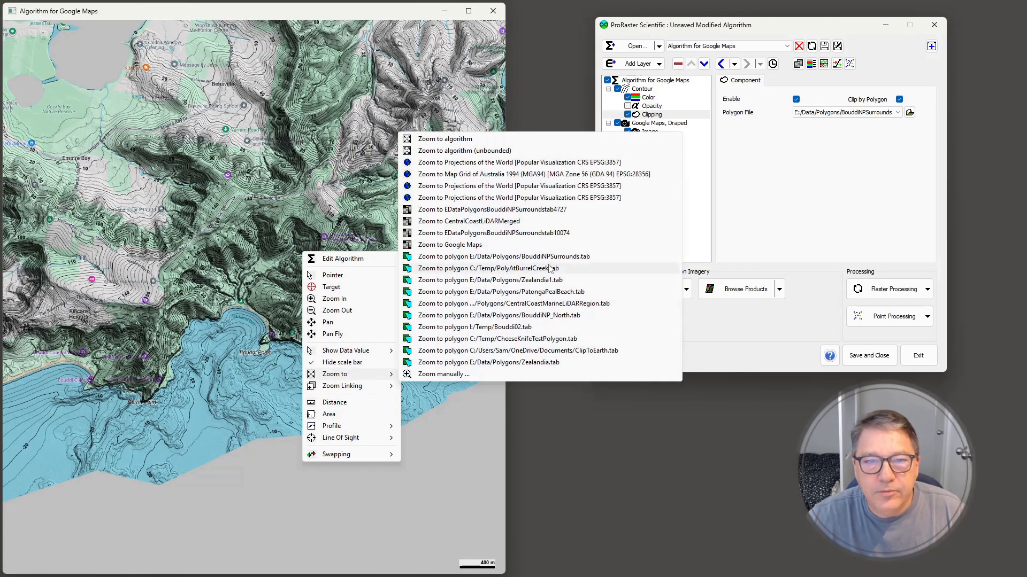
left_click(534, 257)
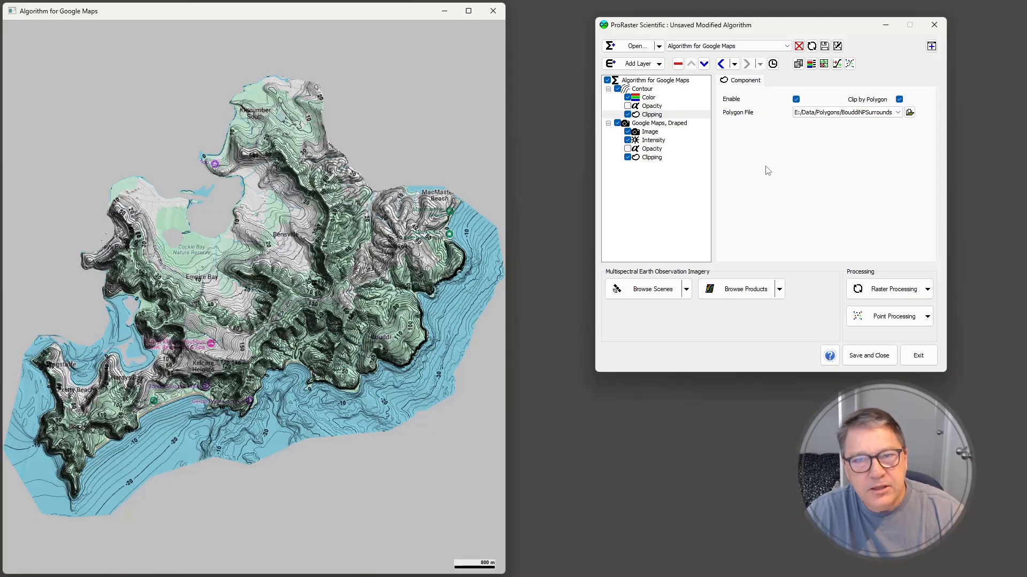
left_click(659, 65)
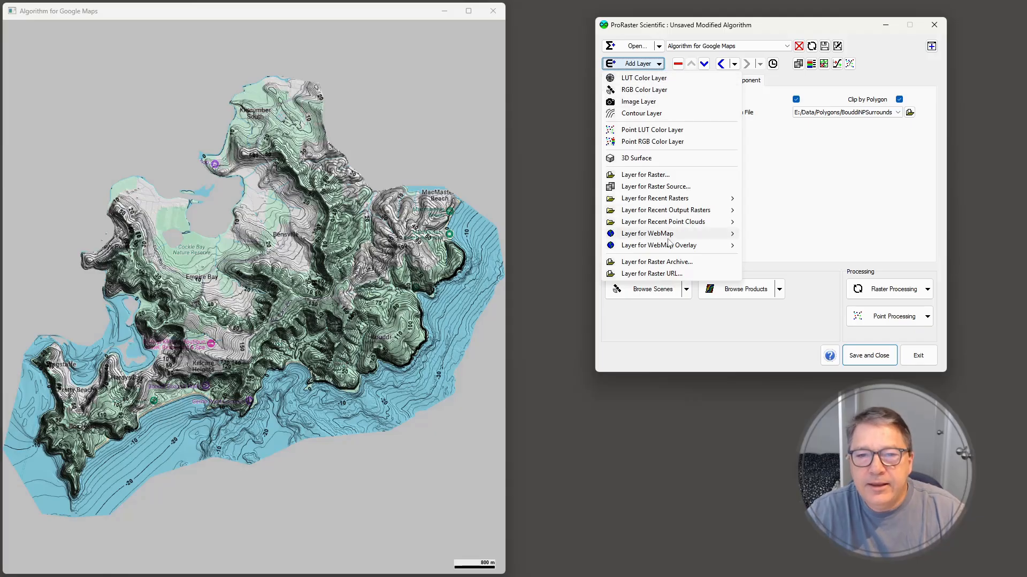
mouse_move(663, 235)
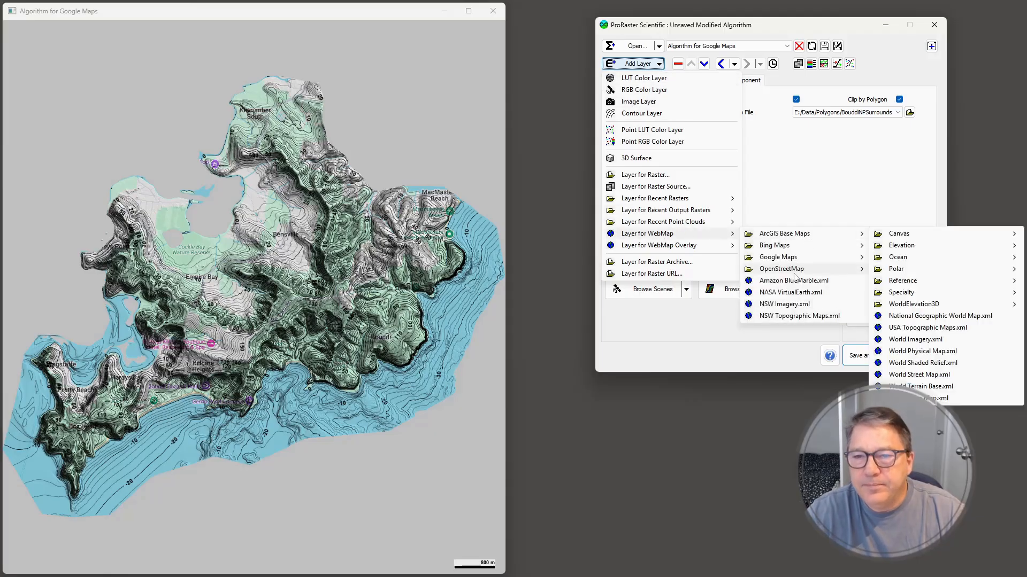
mouse_move(812, 259)
left_click(936, 259)
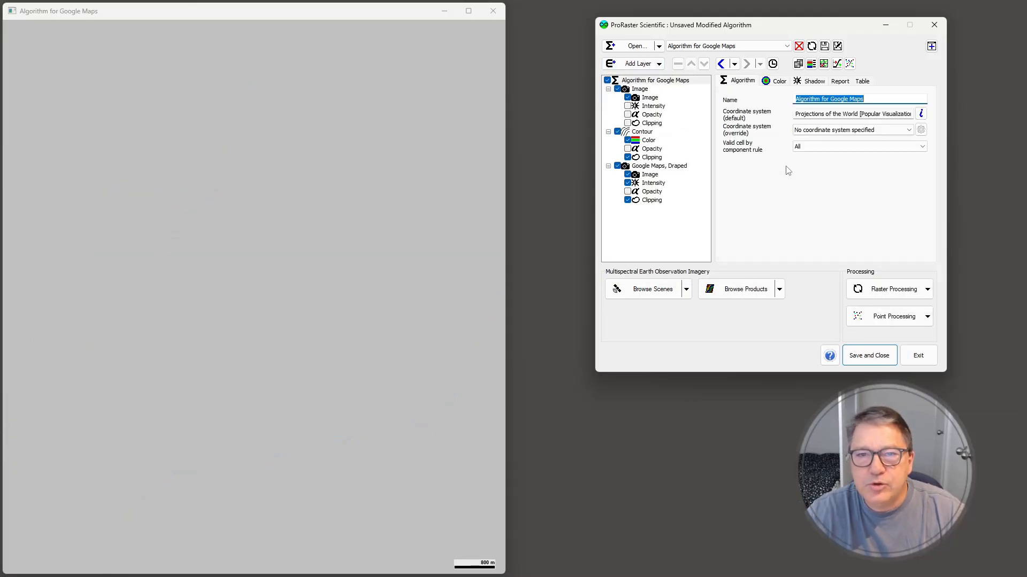
Clip the new image layer by the polygon E:/Data/Polygons/BouddiNPSurrounds.tab and enable its clipping component
left_click(655, 124)
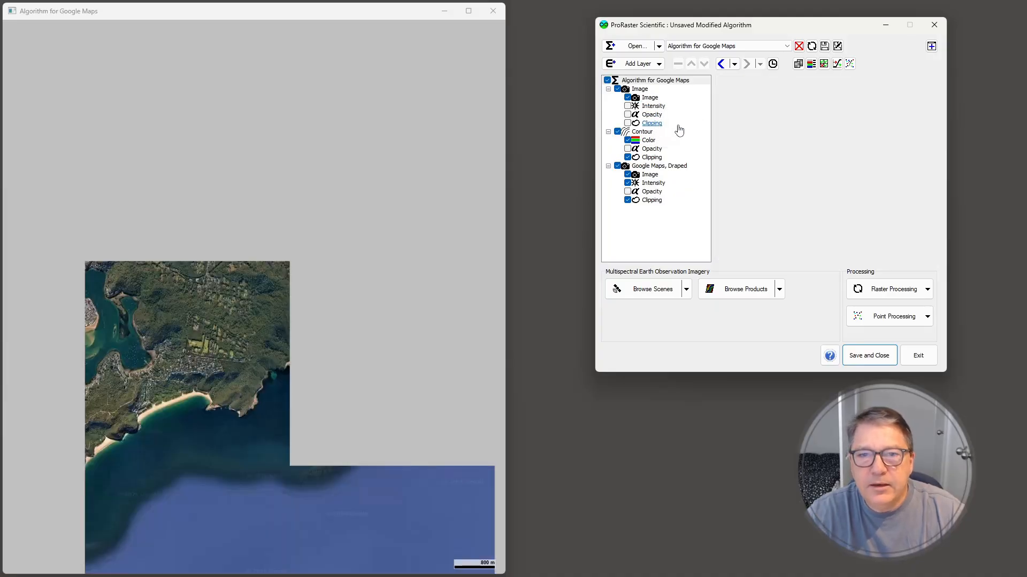
left_click(898, 100)
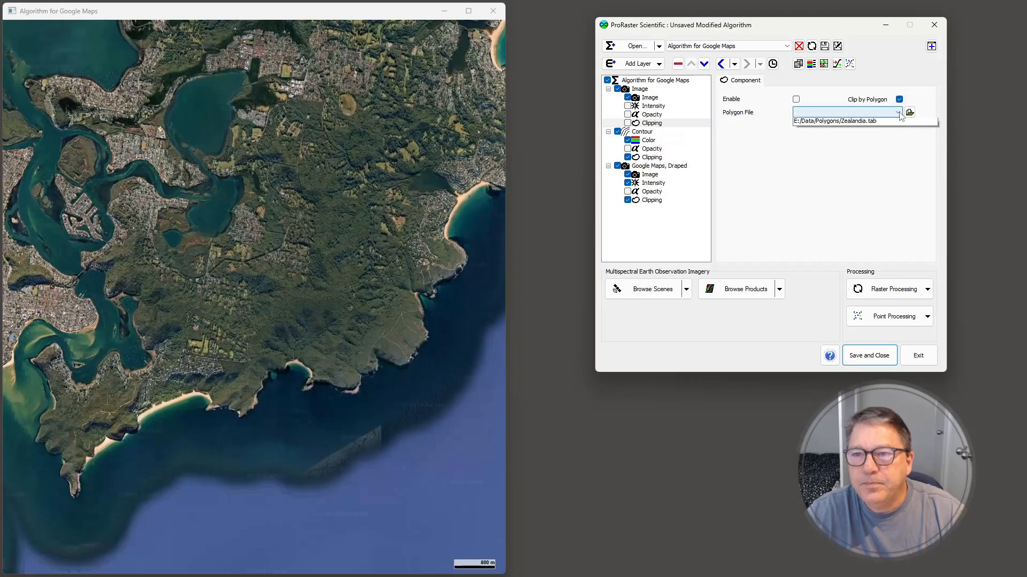
left_click(898, 113)
left_click(845, 122)
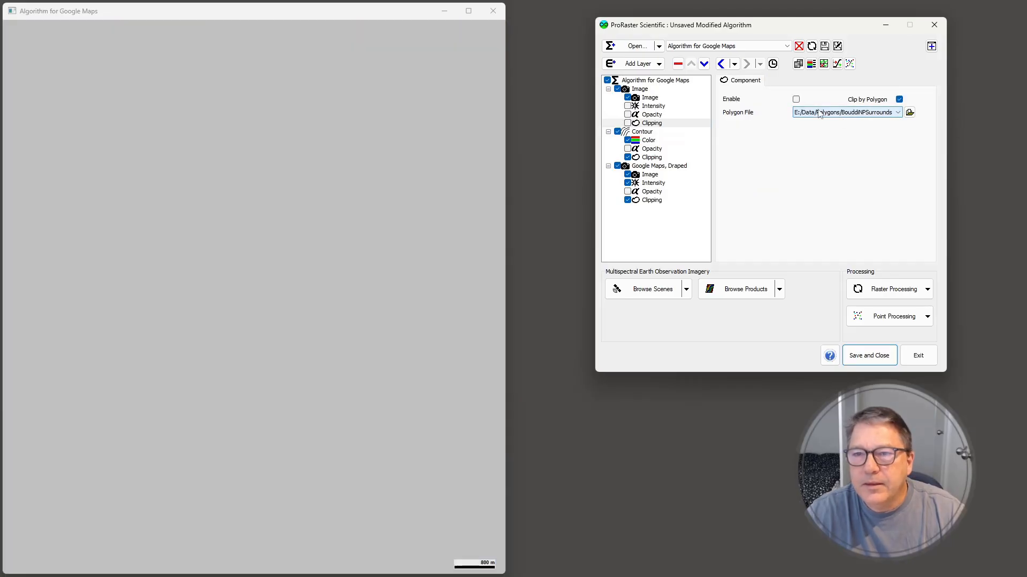
left_click(795, 99)
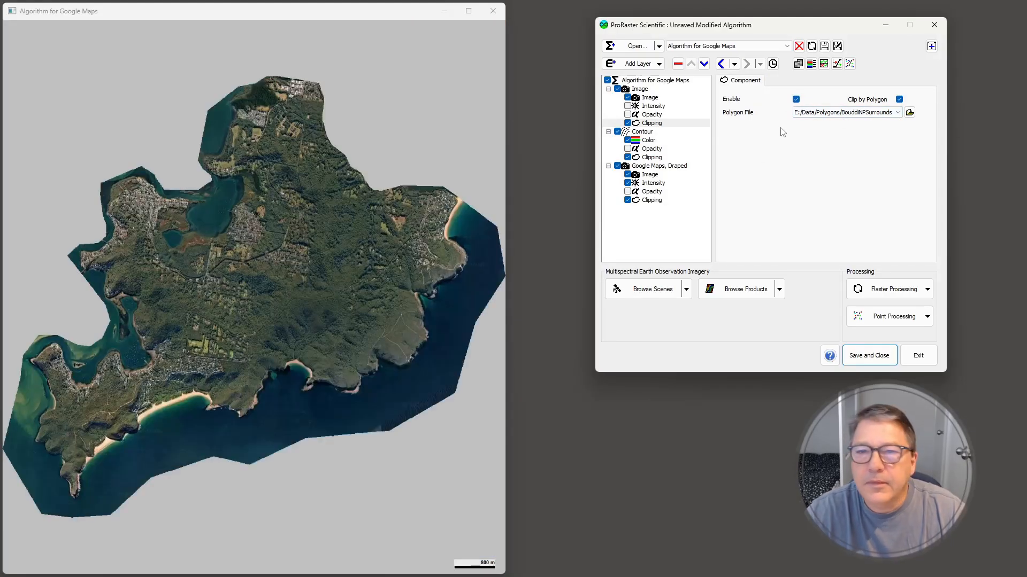
Enable the image layer's intensity component with CentralCoastLiDARMerged as its raster source, keeping shadow on and turning highlight off
left_click(654, 106)
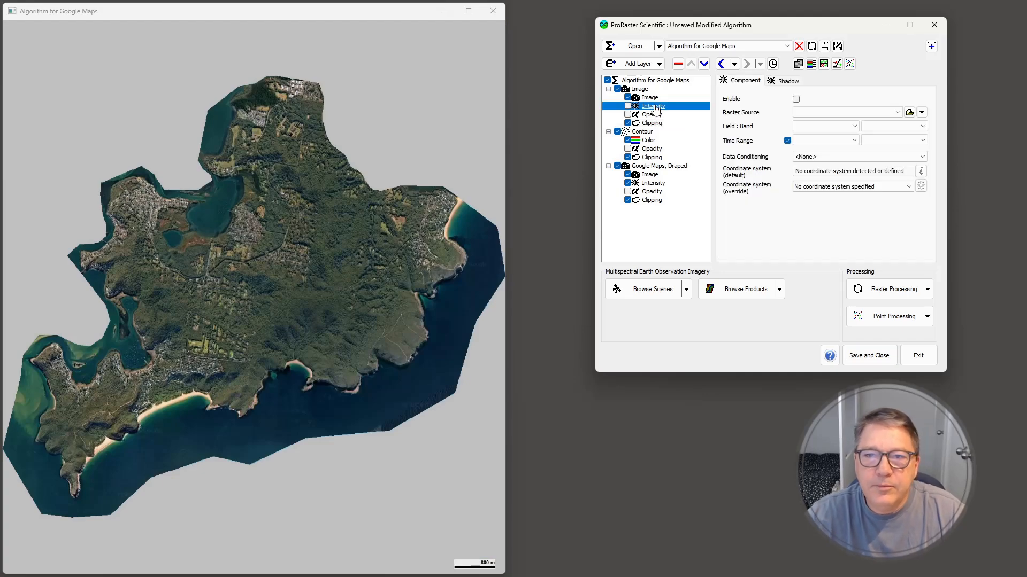
left_click(897, 114)
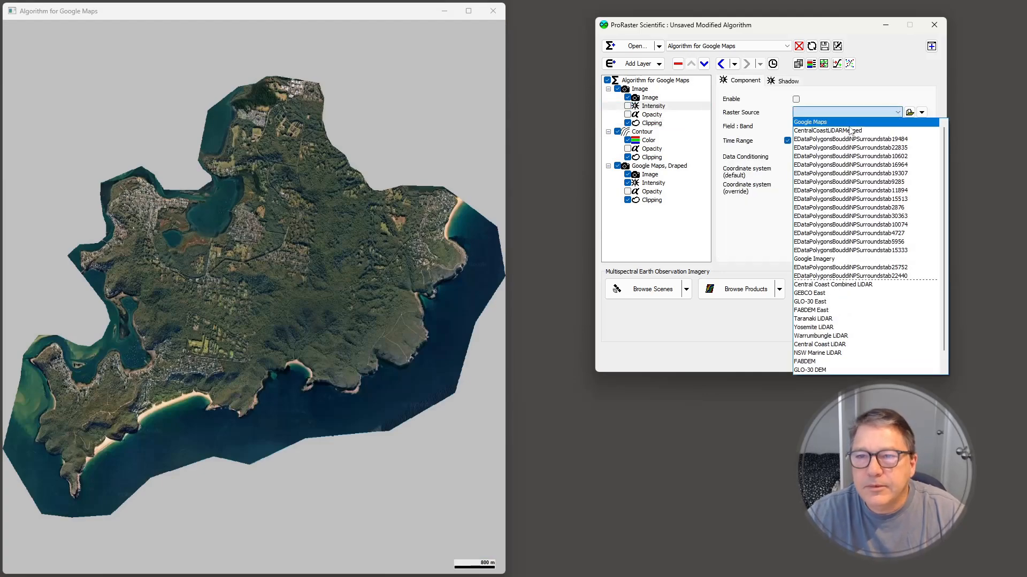
left_click(809, 118)
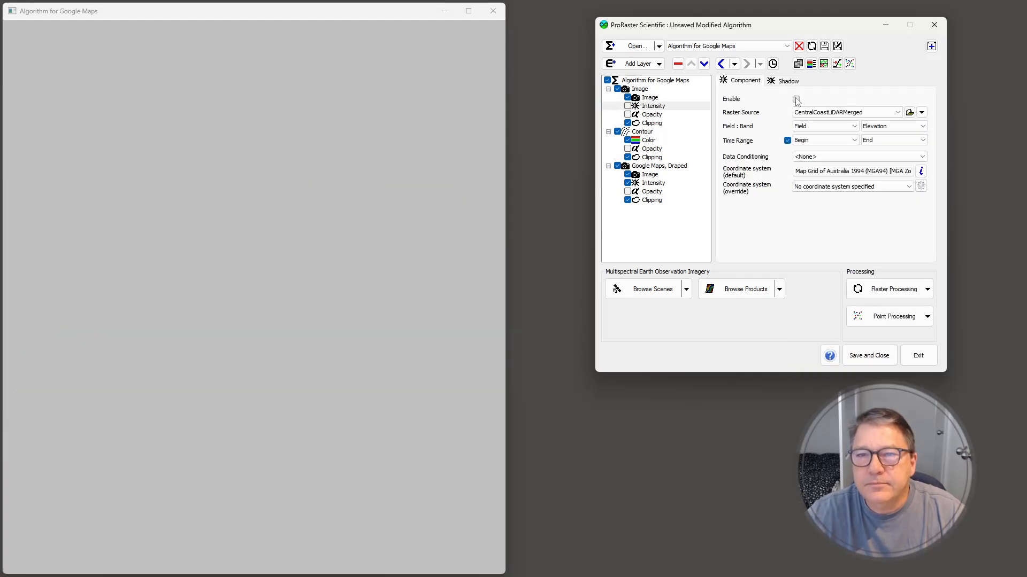
left_click(788, 80)
left_click(824, 176)
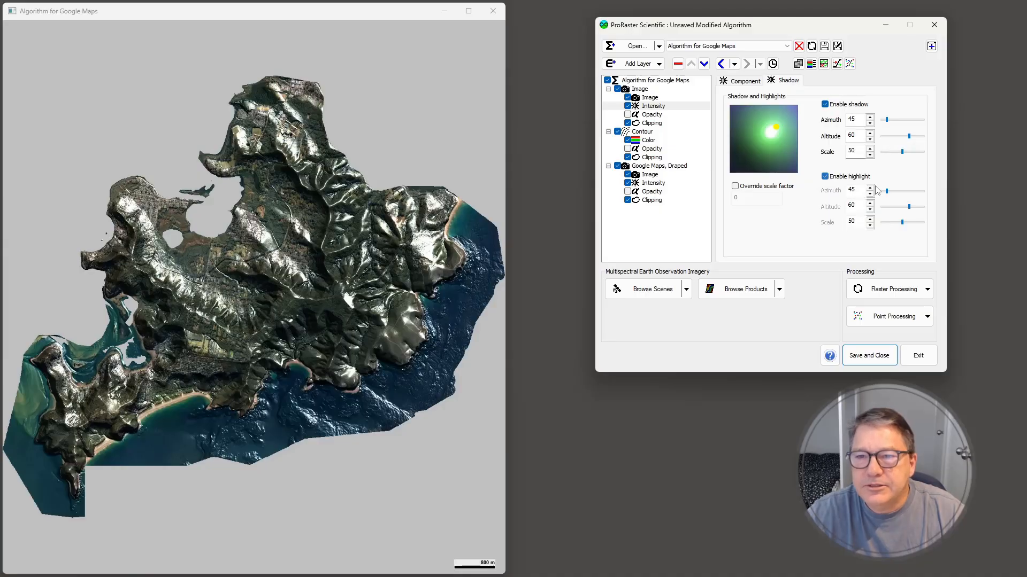
left_click(825, 177)
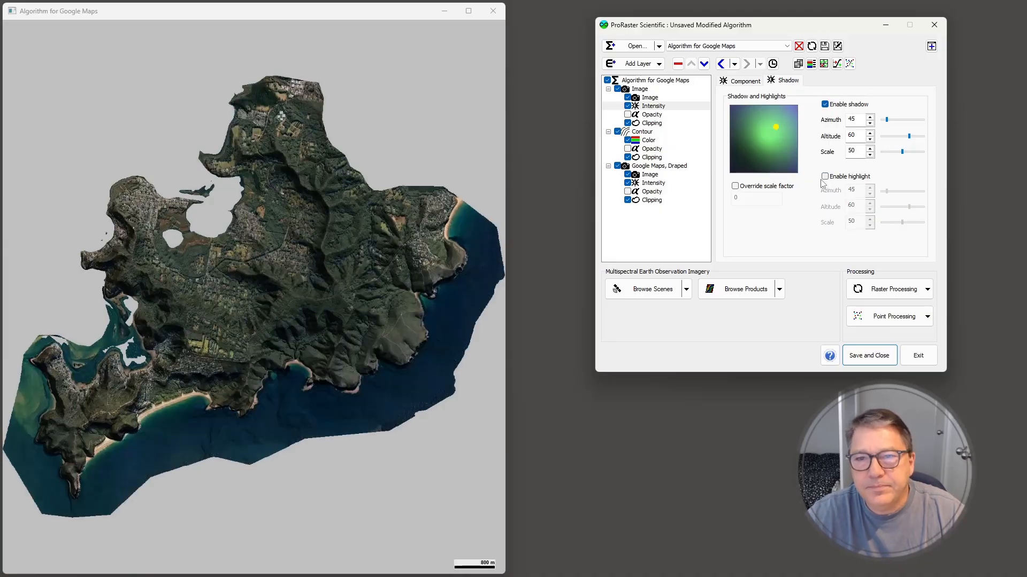
Name the new image layer "Google Imagery, Draped"
left_click(640, 89)
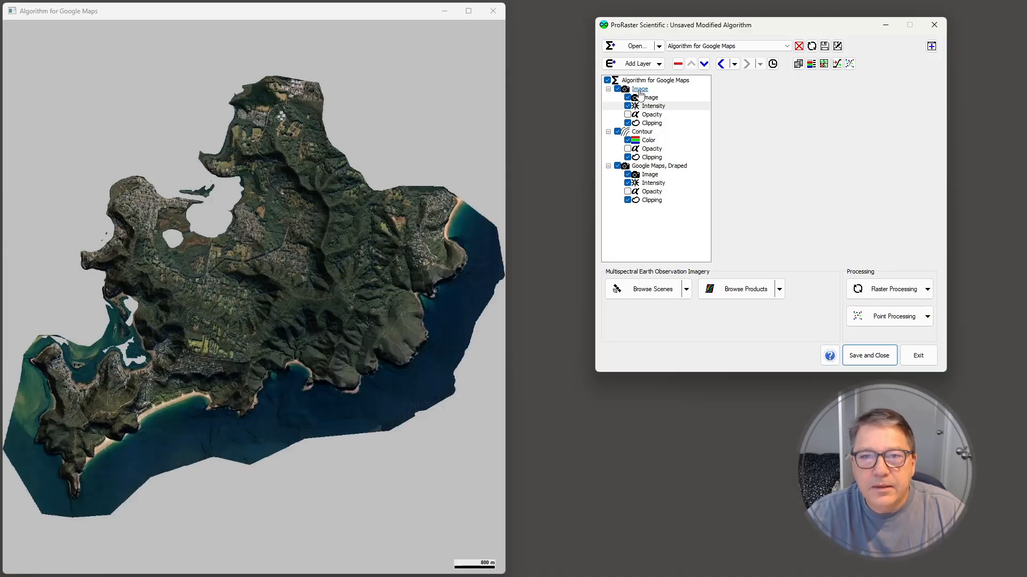
left_click(802, 110)
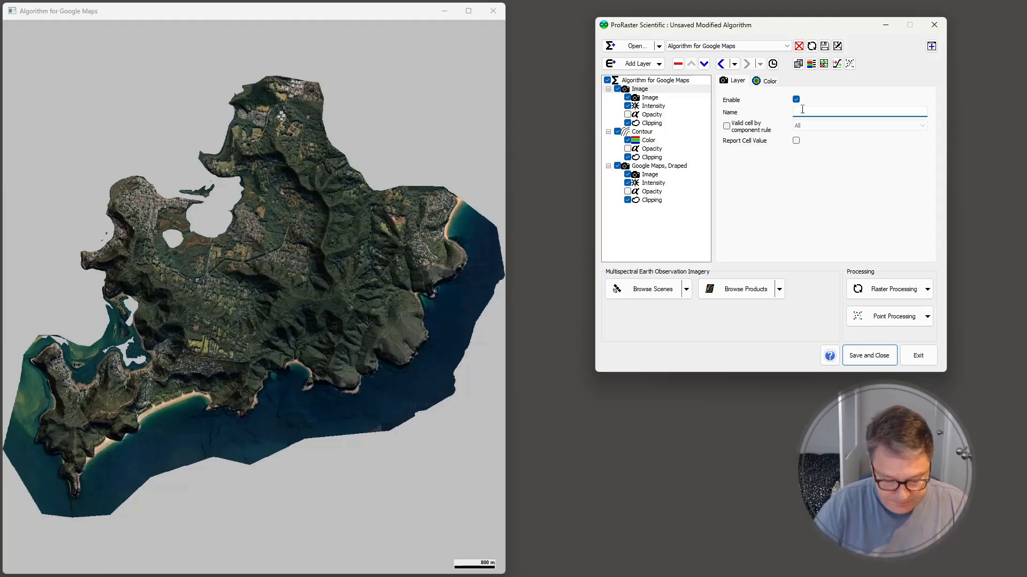
type("Google Imagery, Draped")
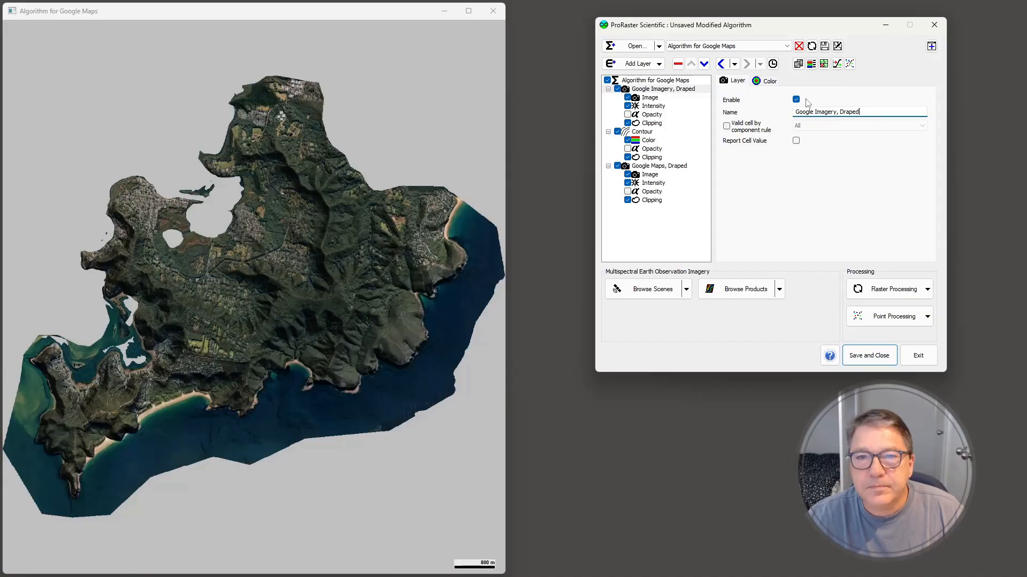
Name the contour layer "LiDAR Contours"
left_click(653, 131)
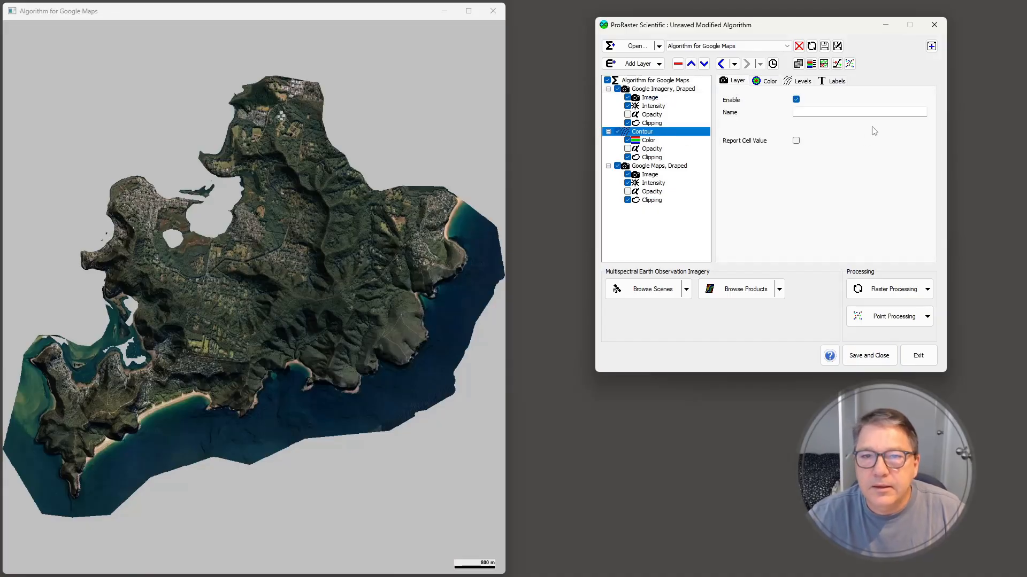
left_click(820, 114)
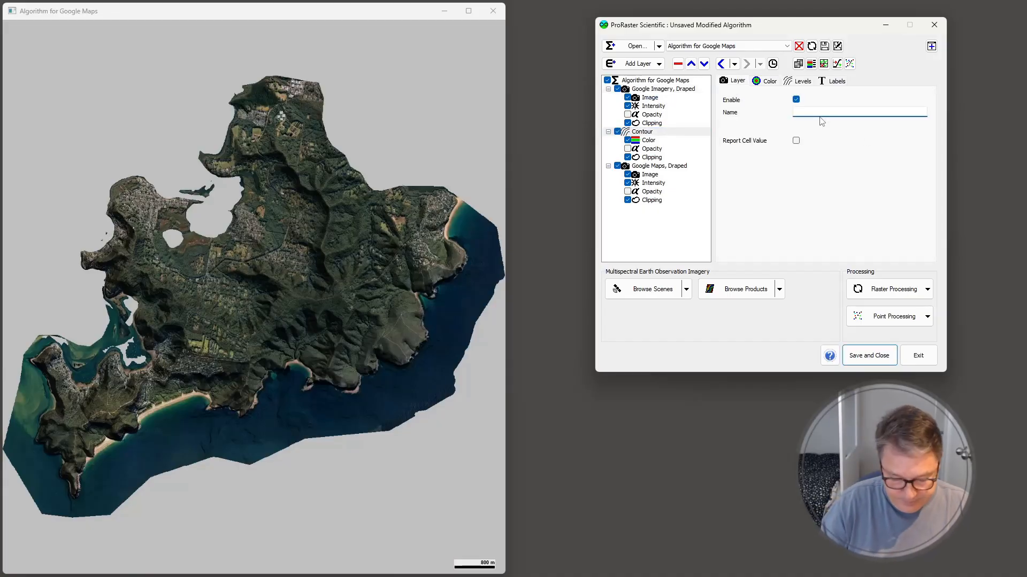
type("LiDAR COntours")
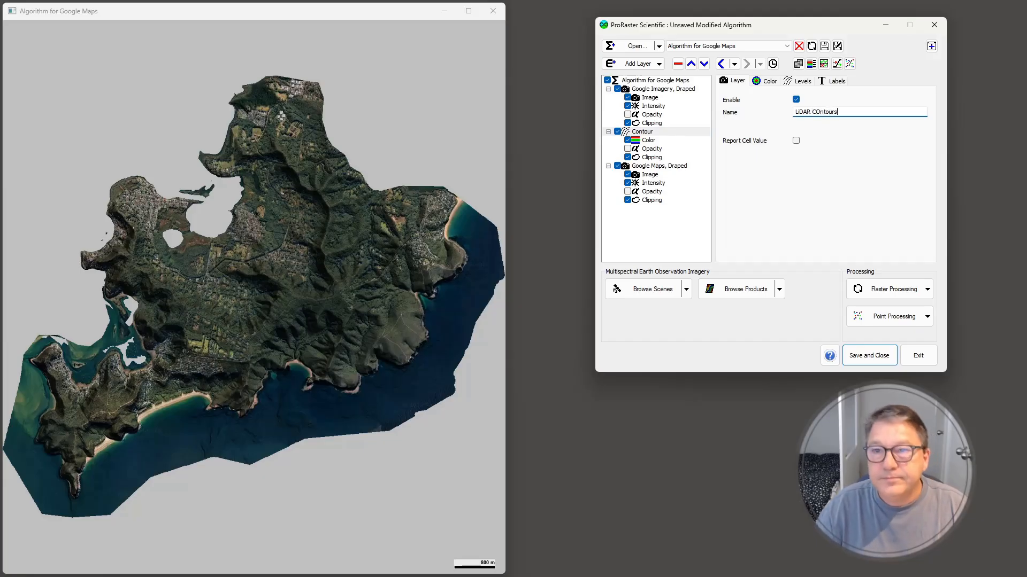
key("Return")
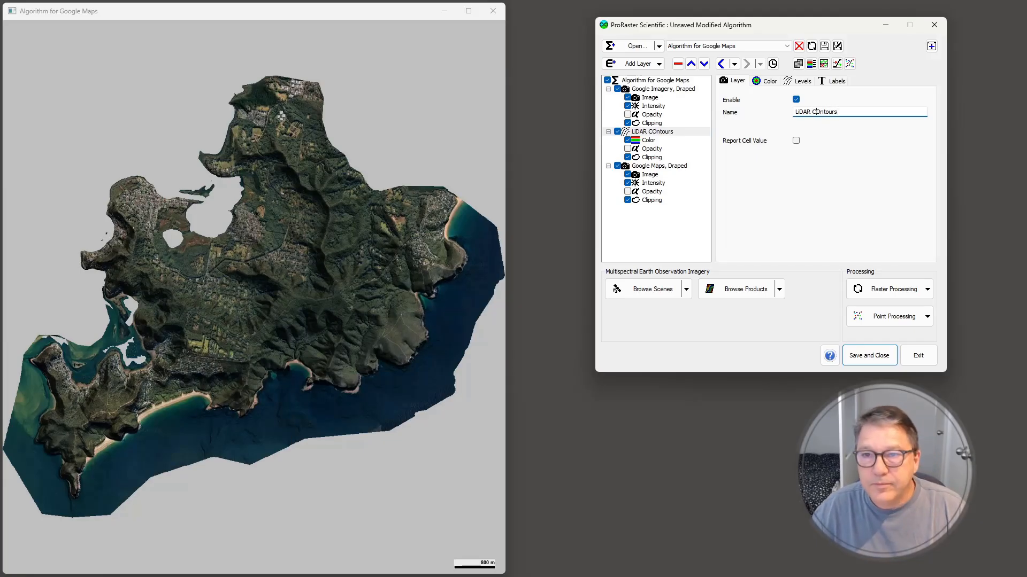
type("o")
key("Return")
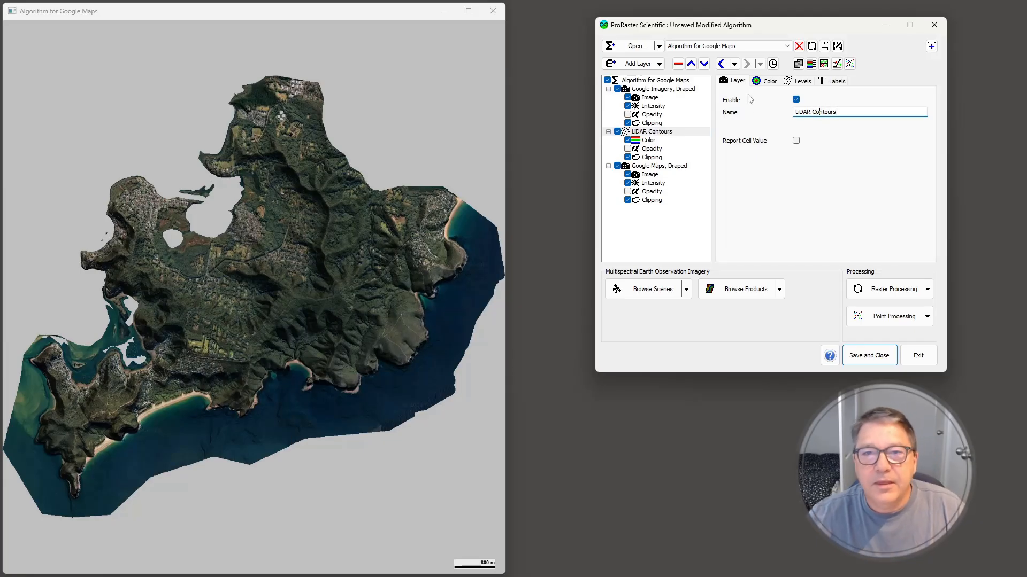
Rename the algorithm as "Bouddi National Park Topographic Map"
left_click(664, 82)
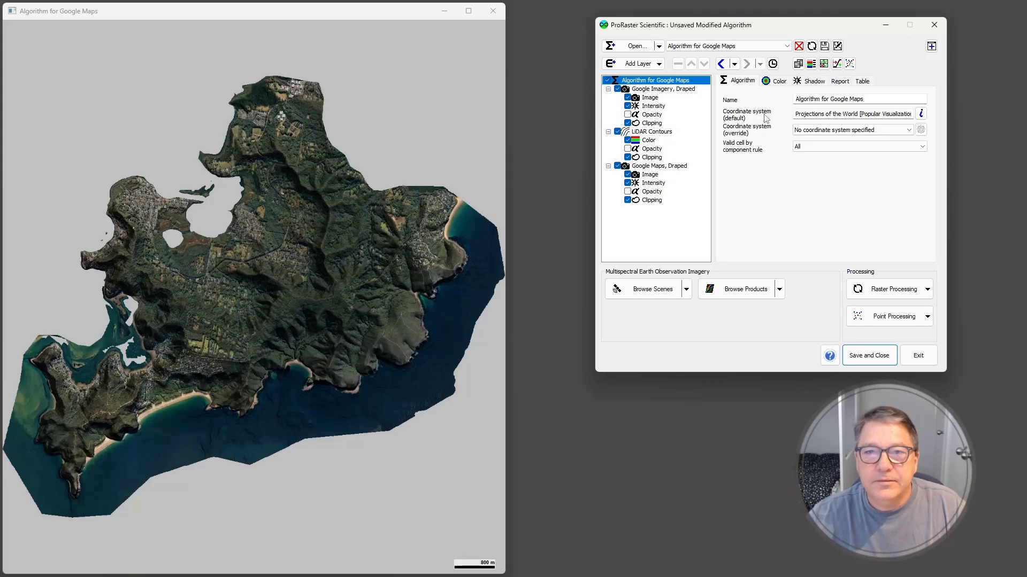
left_click(873, 98)
type("Bouddi National Park Topographi")
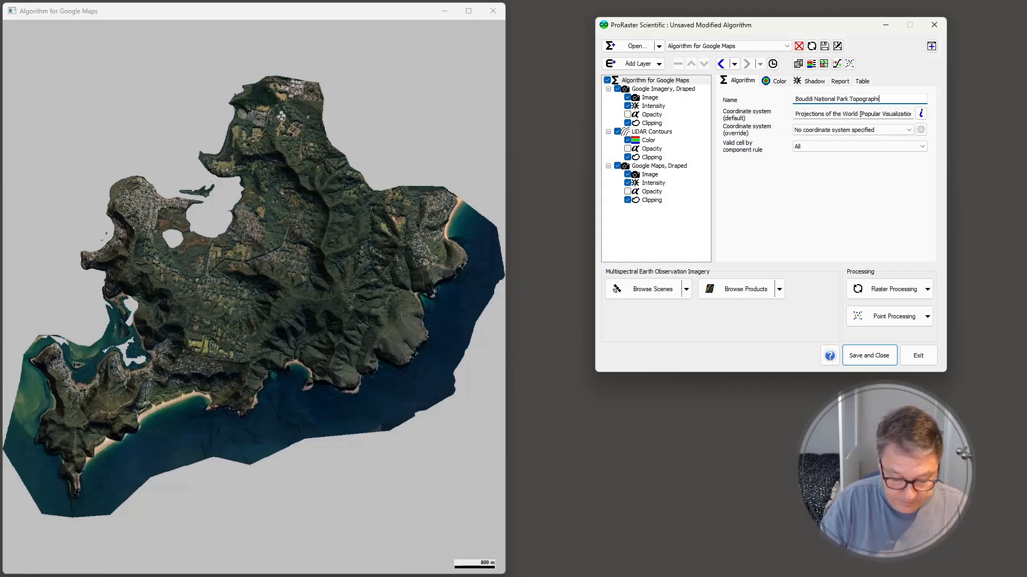
key("Return")
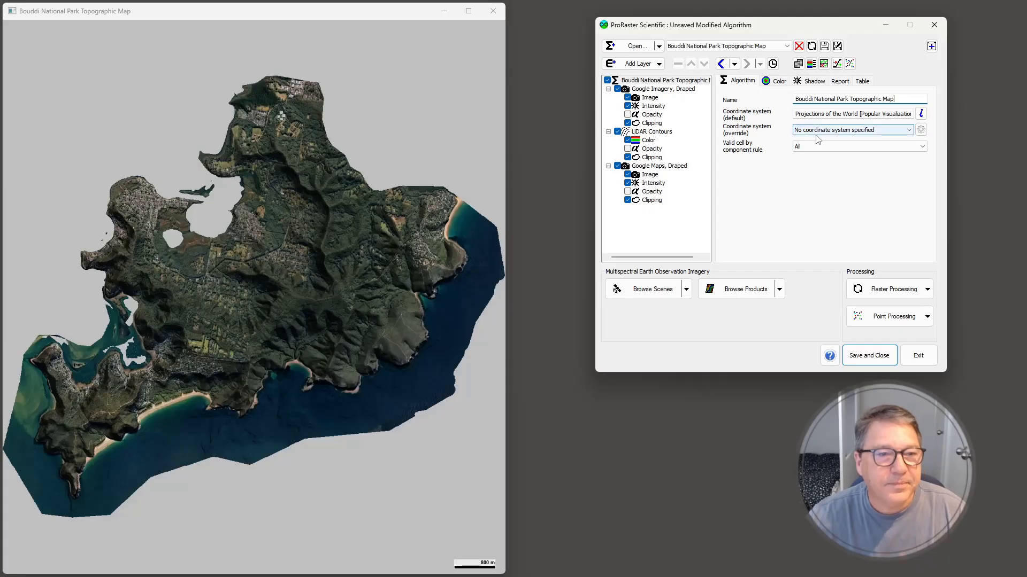
Move the "Google Imagery, Draped" layer down below both the contours and the "Google Maps, Draped" layer
left_click(656, 90)
left_click(704, 64)
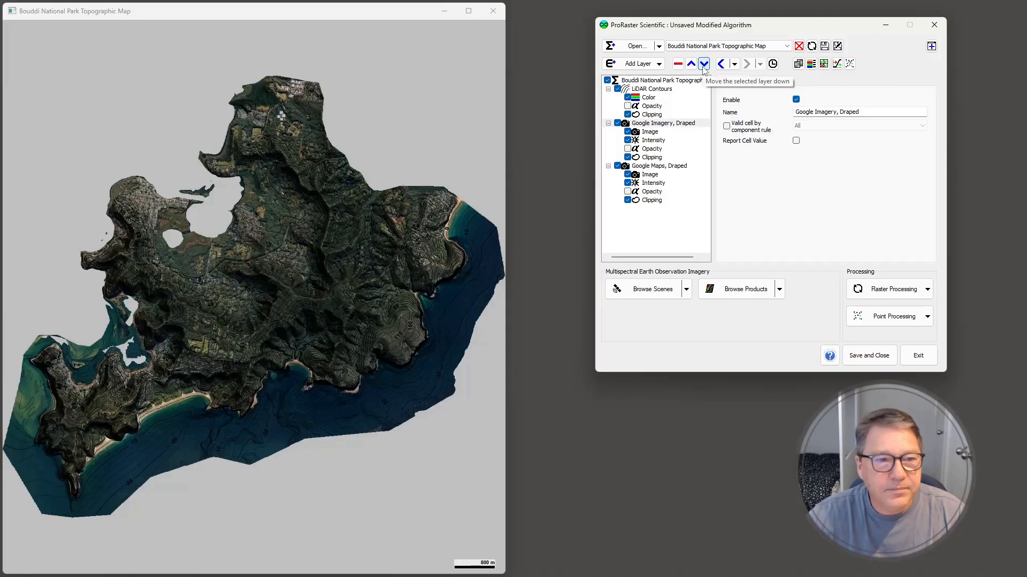
left_click(703, 65)
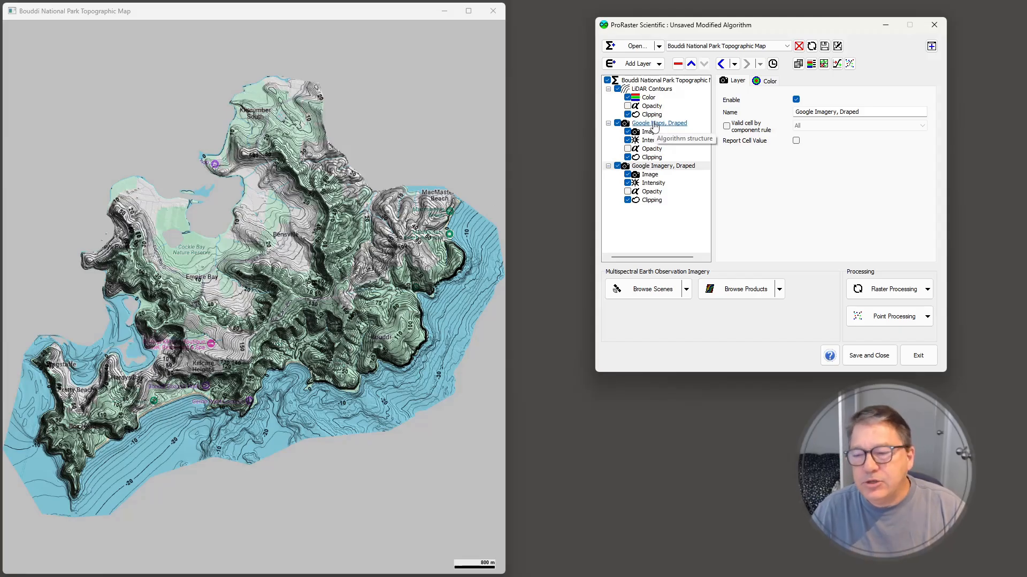
Set the blending rule of the whole algorithm to Blend
left_click(647, 80)
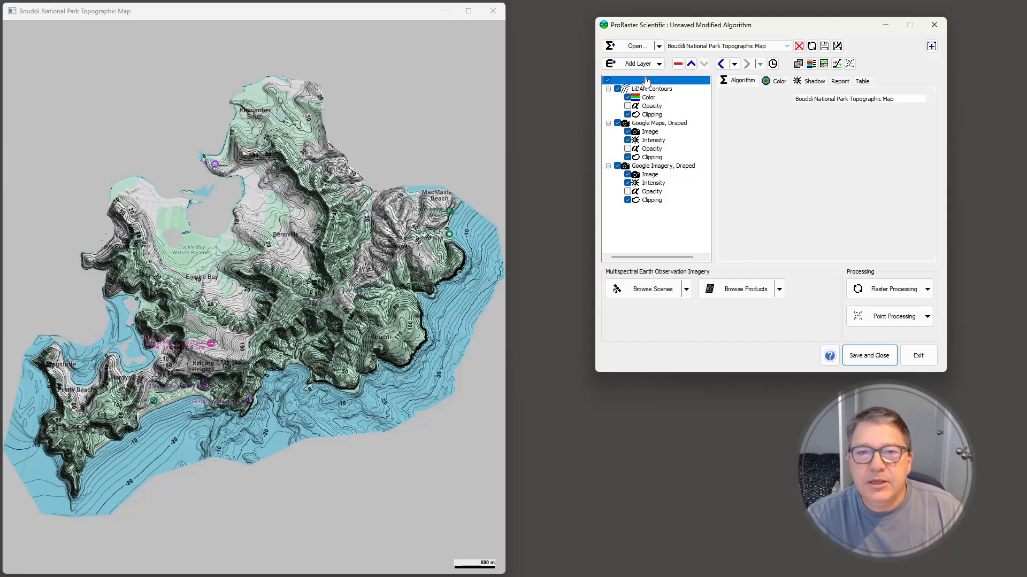
left_click(778, 82)
left_click(842, 180)
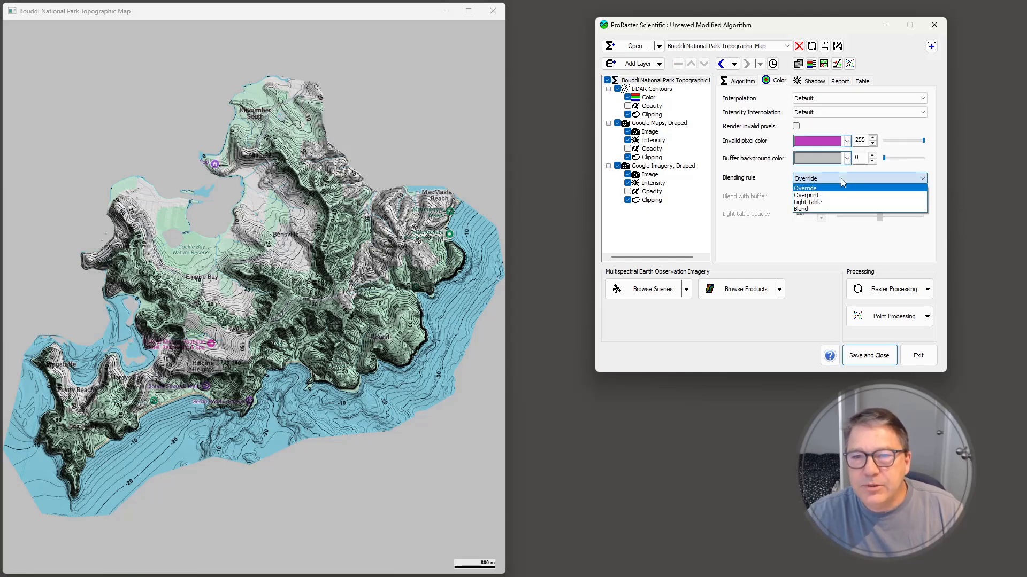
left_click(822, 209)
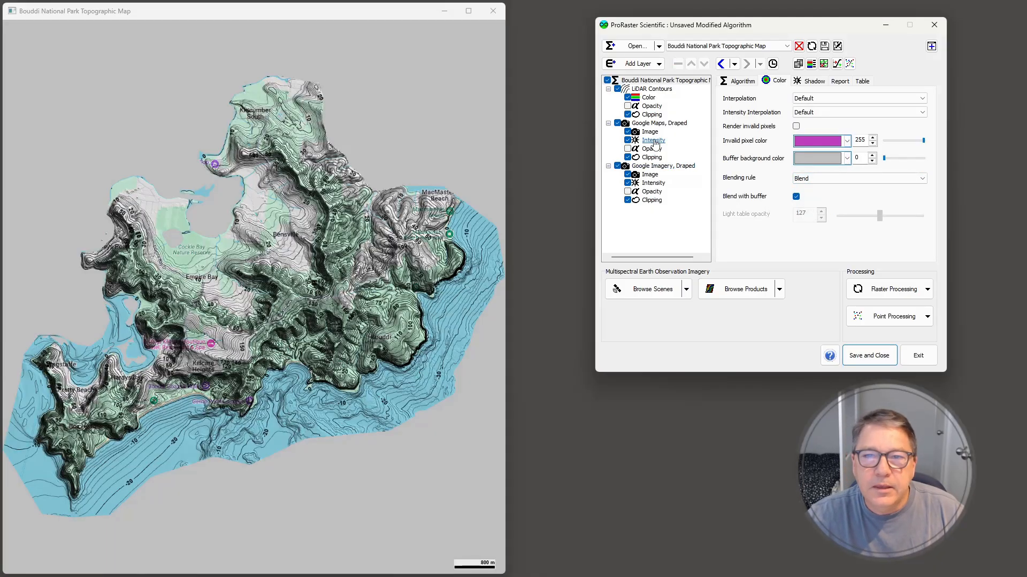
Set the opacity of the "Google Maps, Draped" layer to 128
left_click(649, 125)
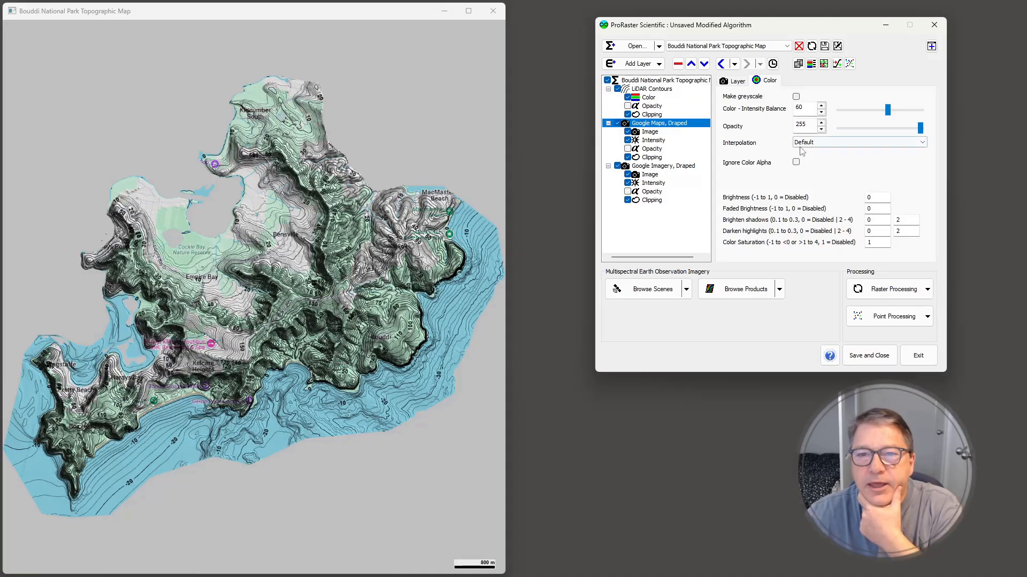
left_click_drag(807, 124, 736, 118)
type("128")
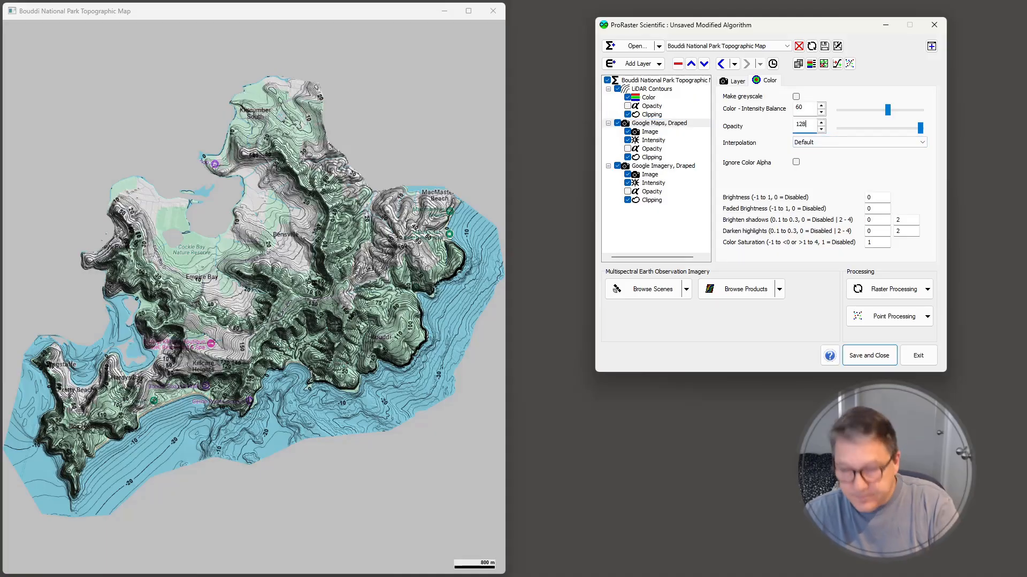
key("Return")
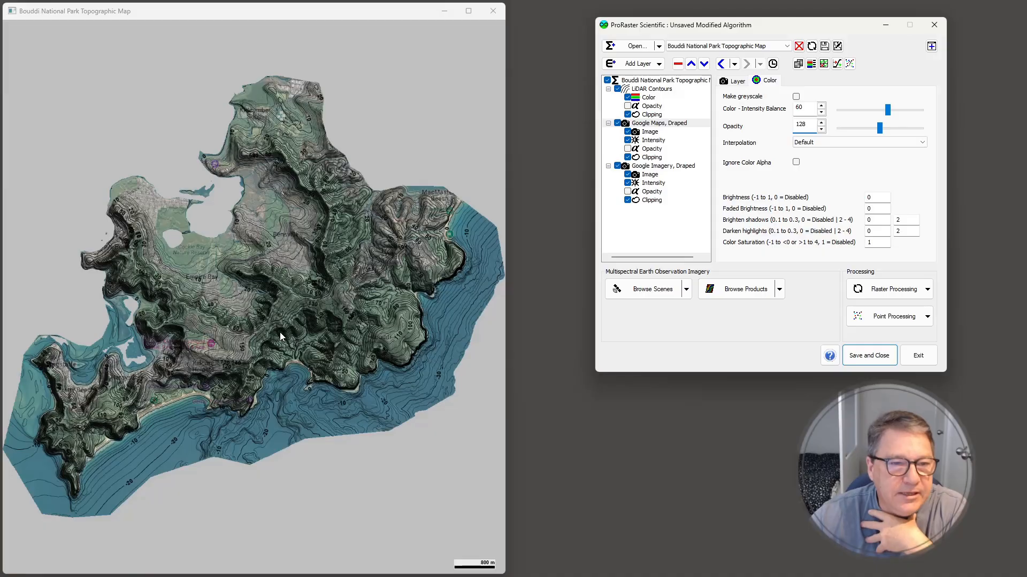
Examine the blended map closely around Killcare Heights, checking contours, shading and imagery over the cliffs, houses and forested slopes
scroll(319, 348, "down", 1)
scroll(236, 357, "up", 3)
scroll(266, 373, "up", 2)
left_click_drag(186, 417, 357, 215)
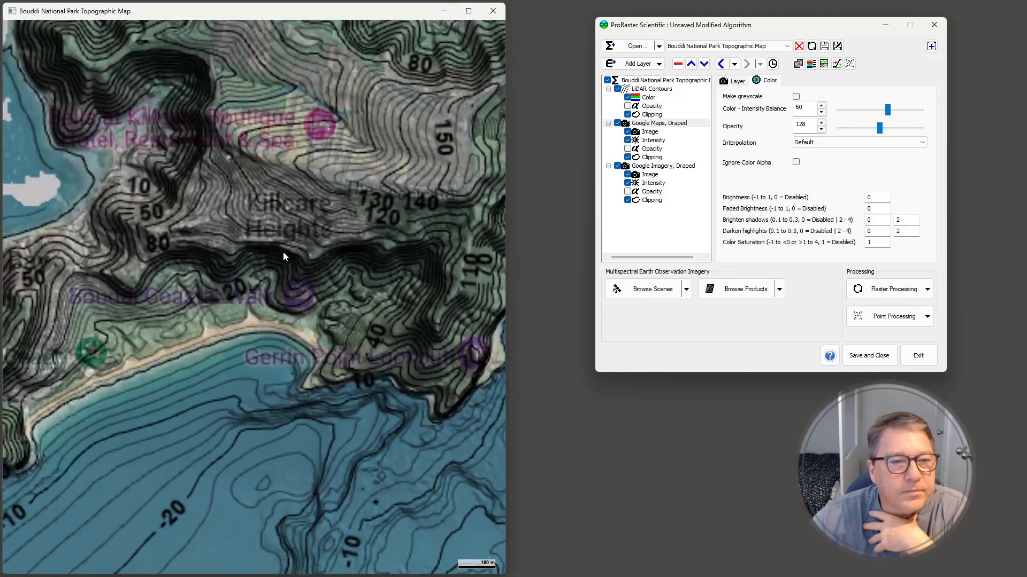
scroll(284, 252, "up", 6)
left_click_drag(287, 251, 366, 222)
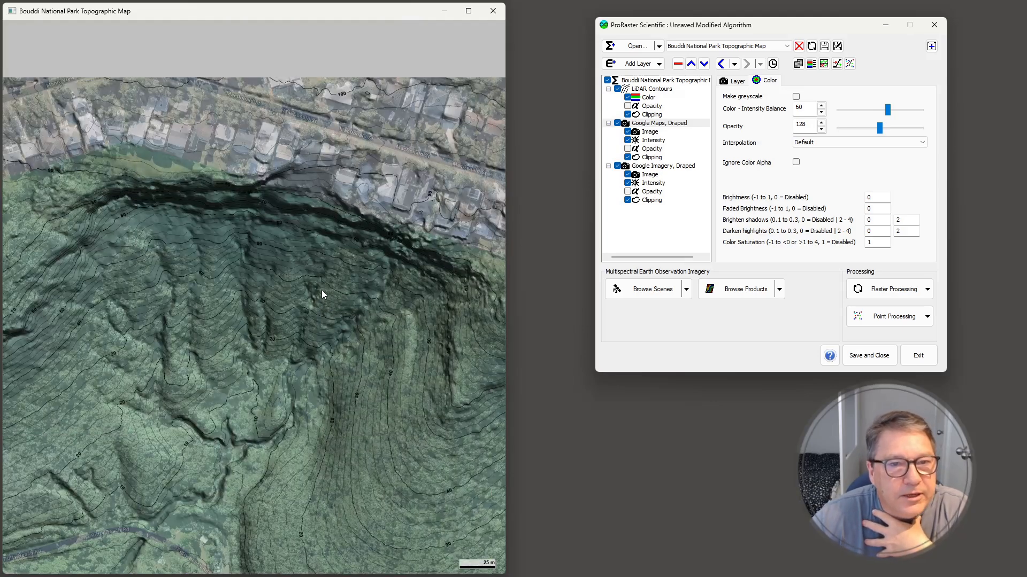
left_click_drag(317, 294, 319, 310)
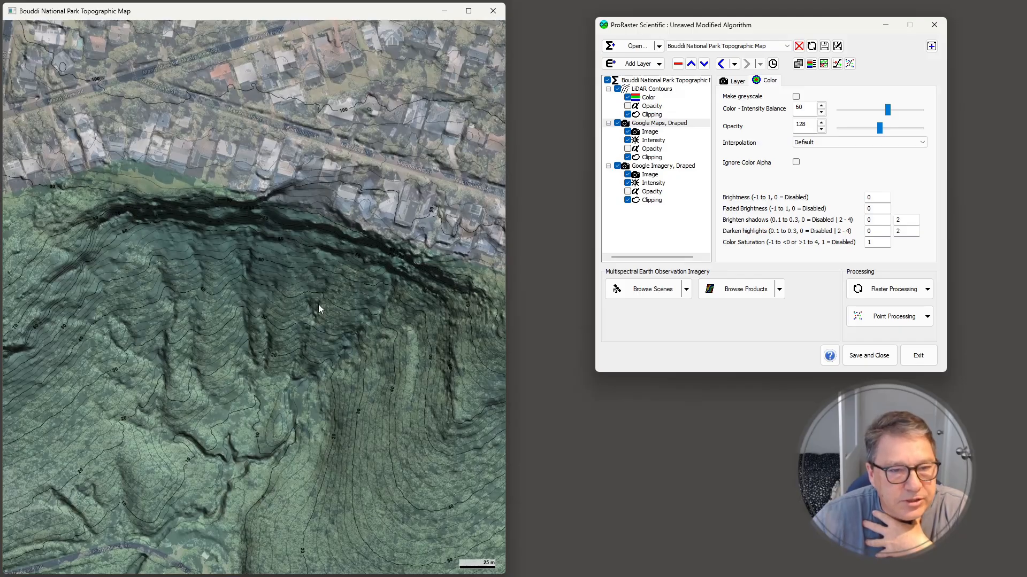
left_click_drag(319, 304, 365, 183)
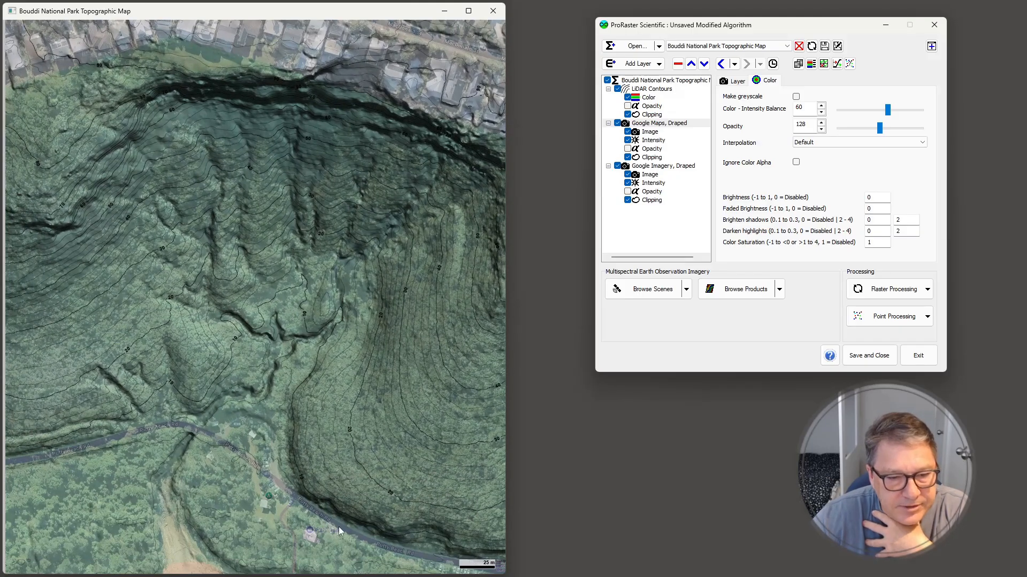
left_click_drag(371, 508, 291, 512)
left_click_drag(282, 225, 138, 383)
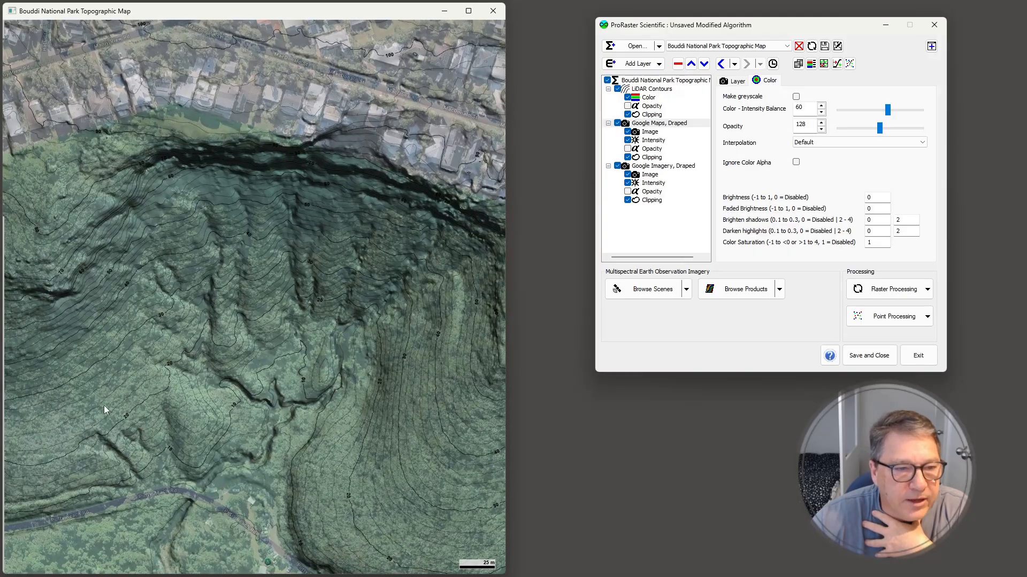
left_click_drag(229, 83, 279, 227)
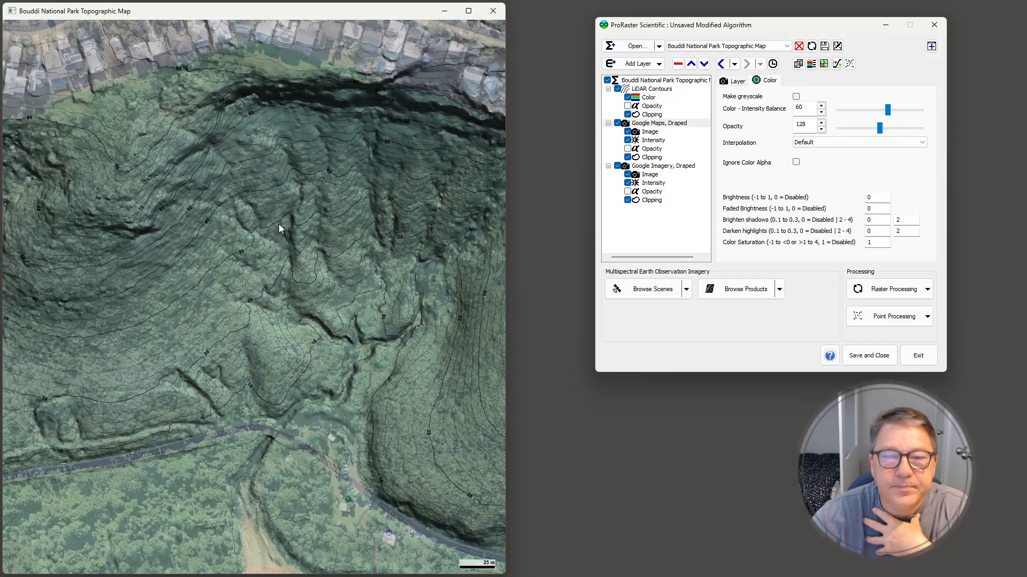
Swap the map display to show only the "Google Imagery, Draped" layer
right_click(246, 248)
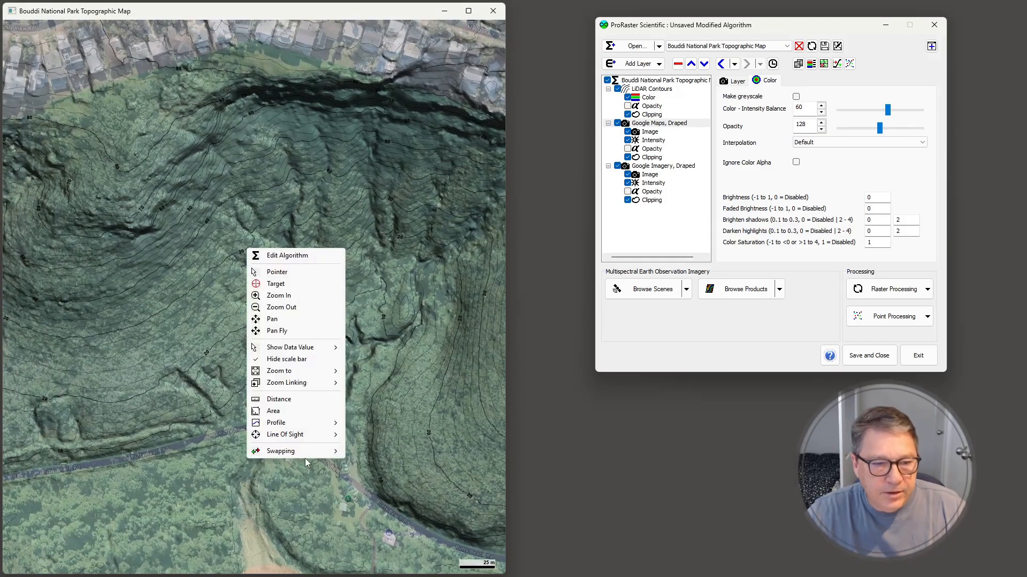
mouse_move(302, 451)
left_click(372, 460)
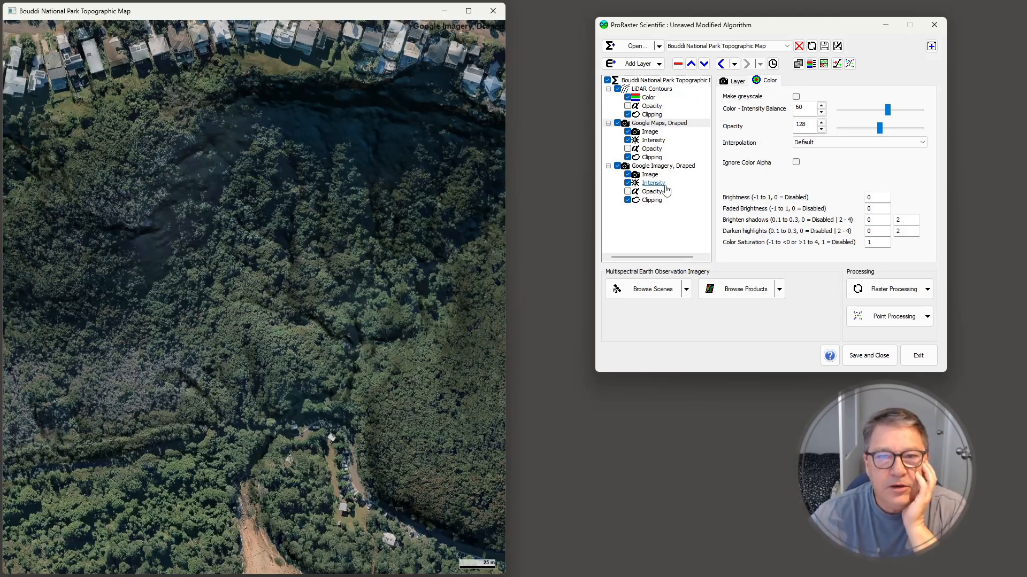
Set the shadow brightening of the "Google Imagery, Draped" layer to 0.3
left_click(663, 165)
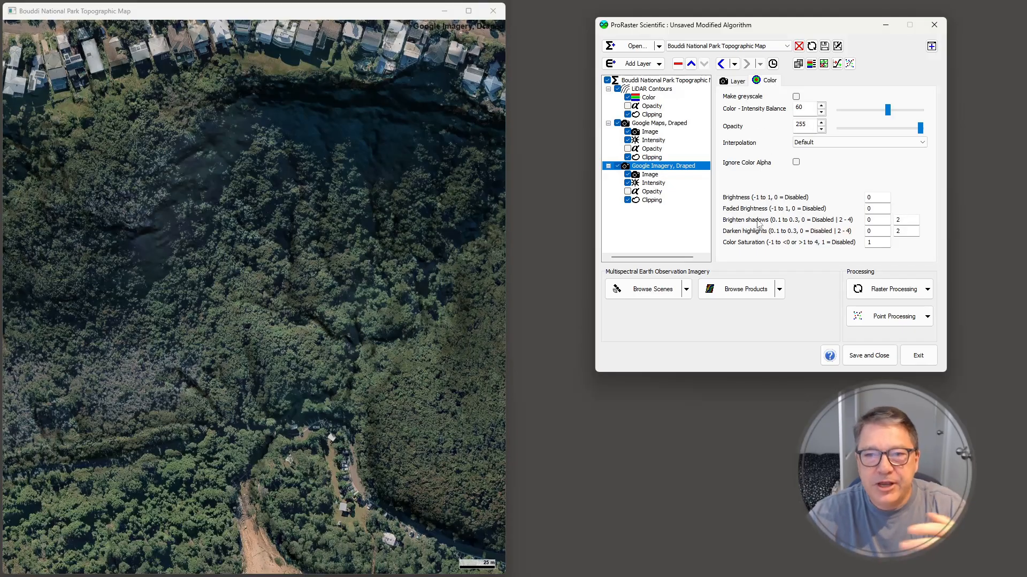
left_click(772, 83)
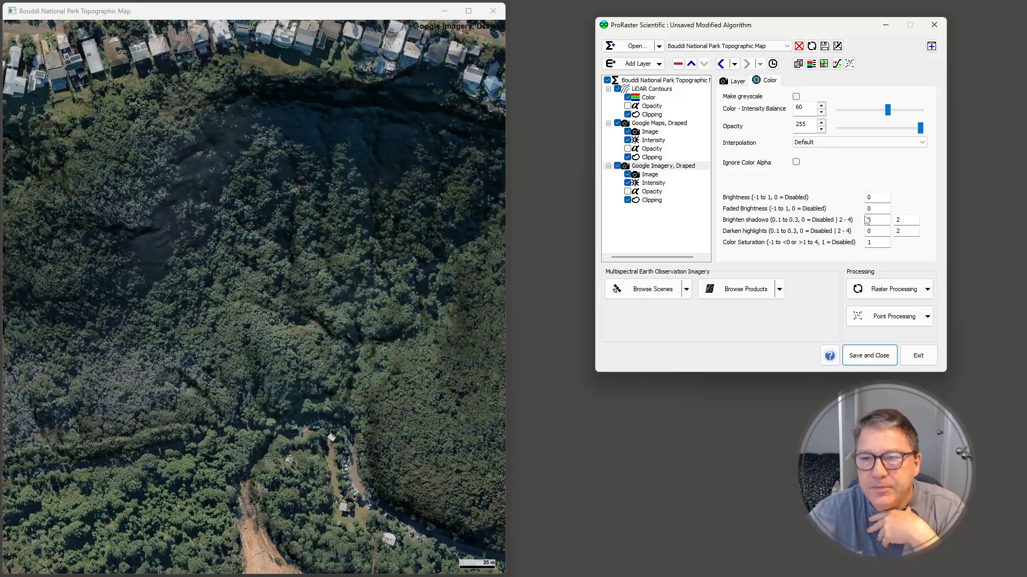
left_click(884, 219)
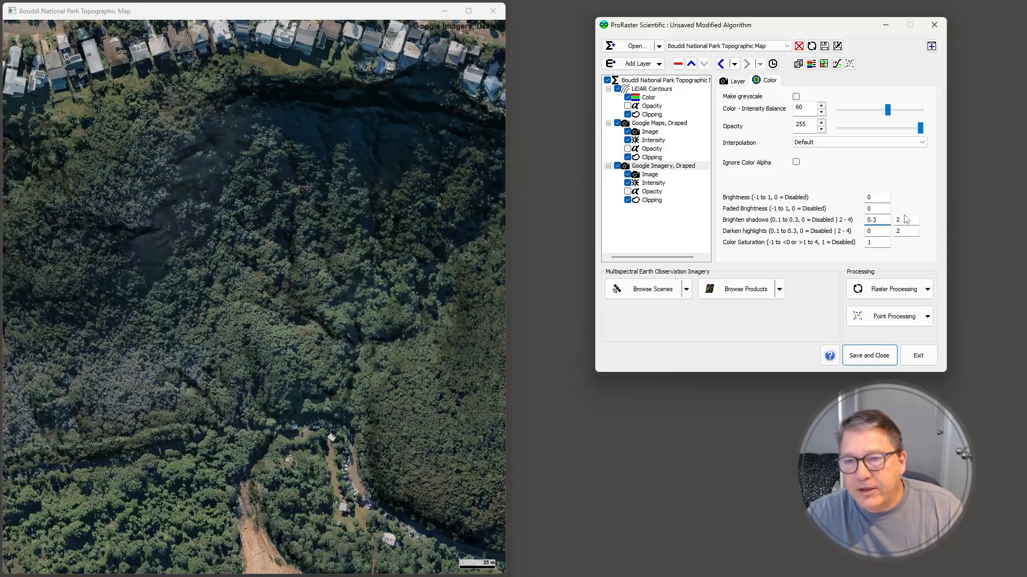
key("Return")
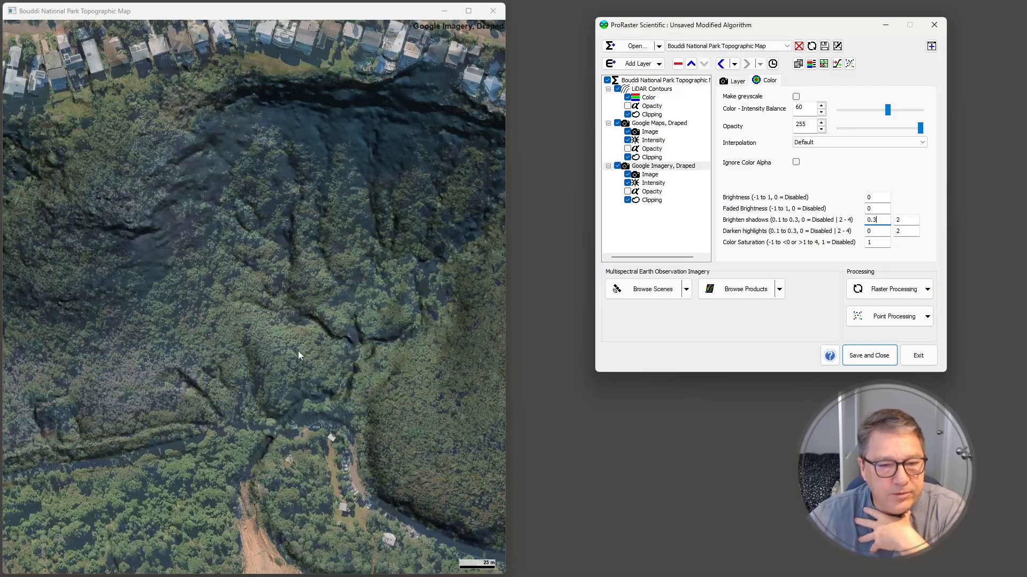
Set the "Google Imagery, Draped" layer's highlight darkening to 0.2 and its color saturation to 2
left_click_drag(283, 230, 295, 327)
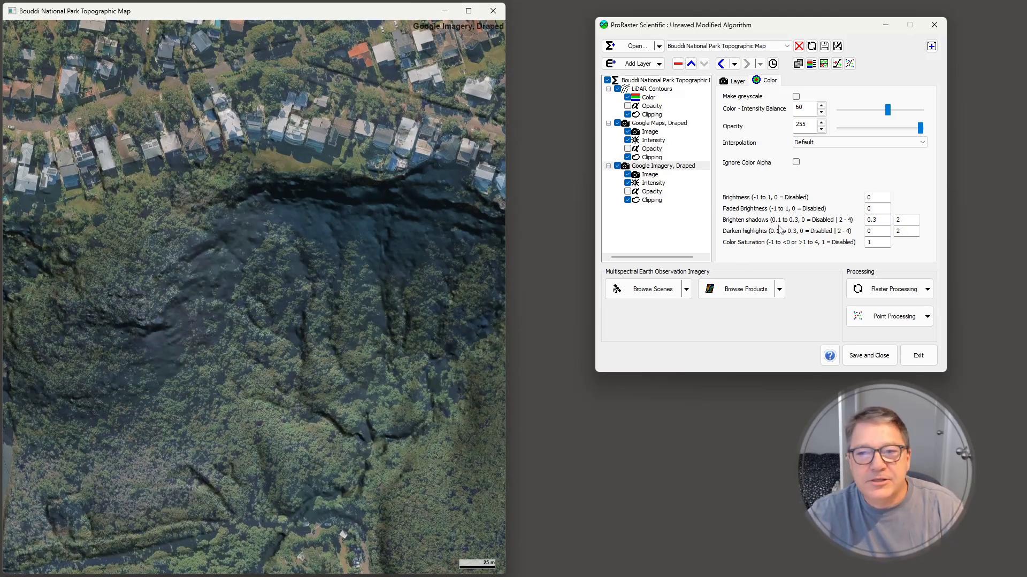
left_click(878, 234)
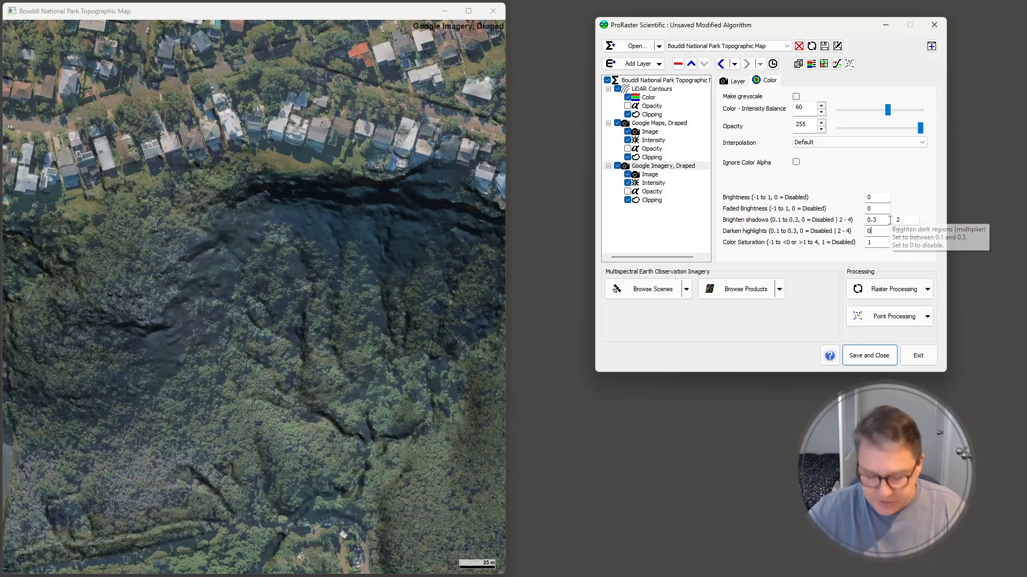
type(".2")
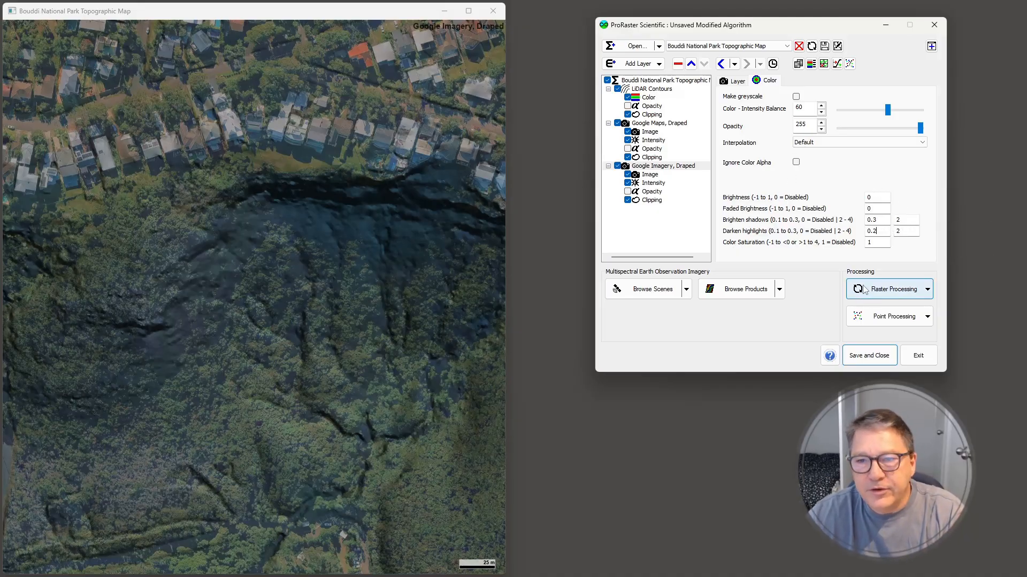
double_click(871, 241)
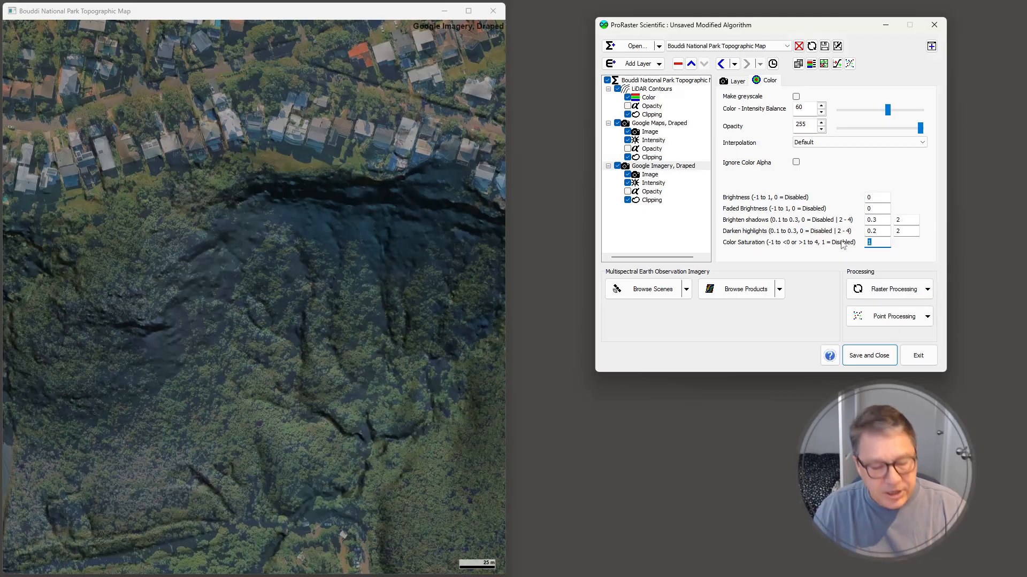
type("2")
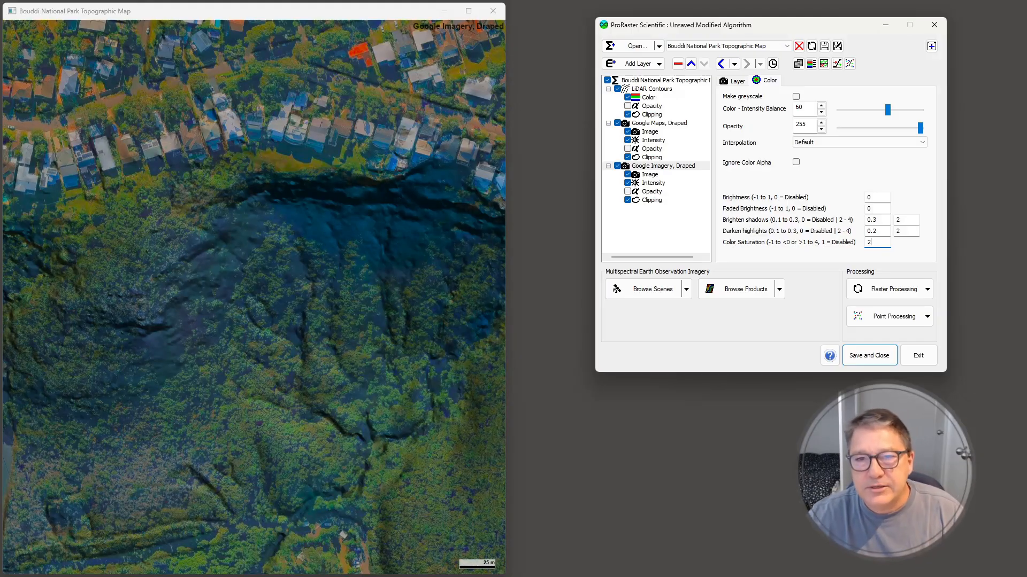
Swap the map display back to the complete algorithm with all layers blended
right_click(266, 292)
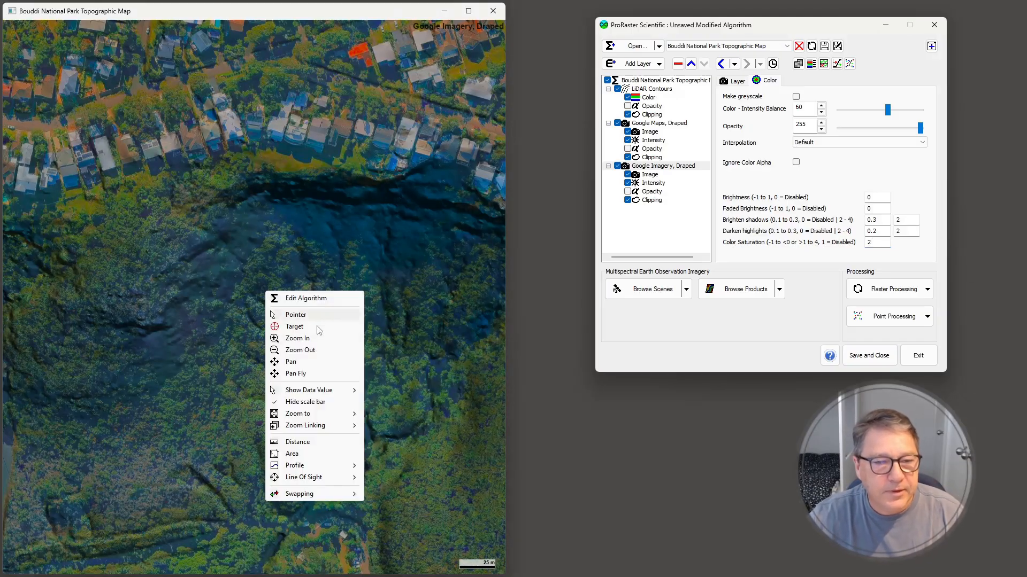
mouse_move(321, 494)
left_click(397, 495)
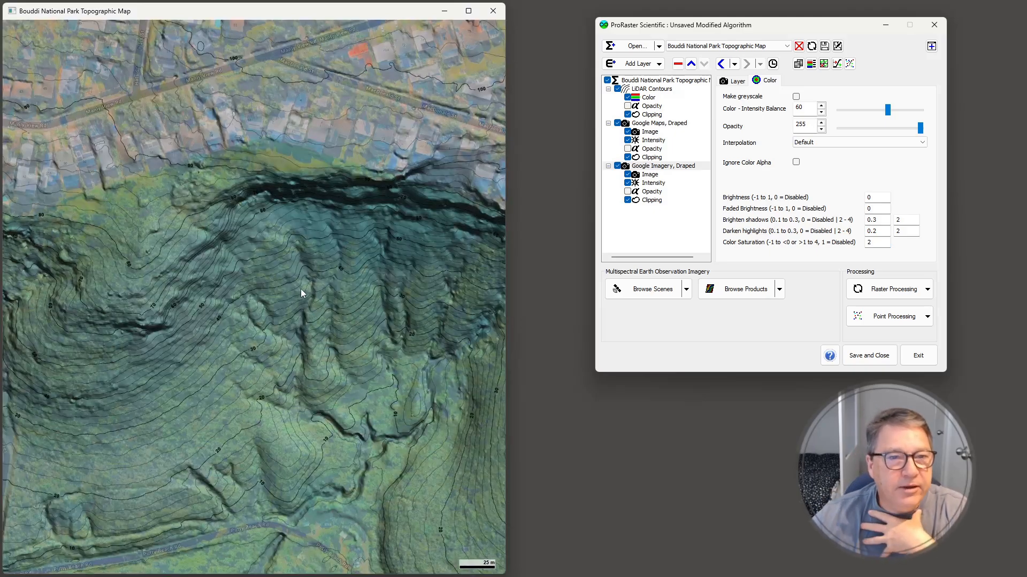
Zoom the map to the extent of the BouddiNPSurrounds.tab polygon
scroll(301, 289, "down", 5)
scroll(301, 292, "down", 1)
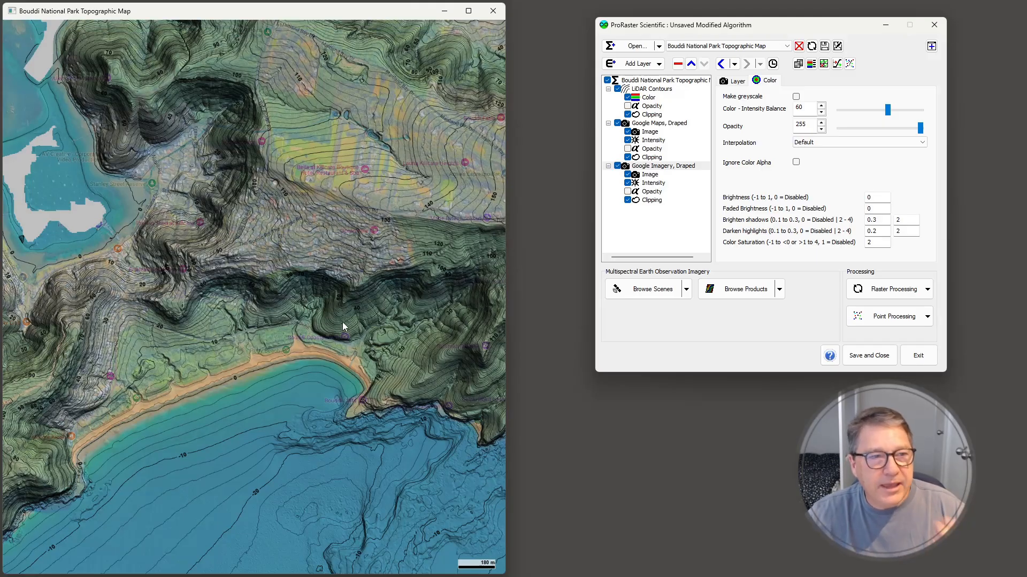
right_click(232, 280)
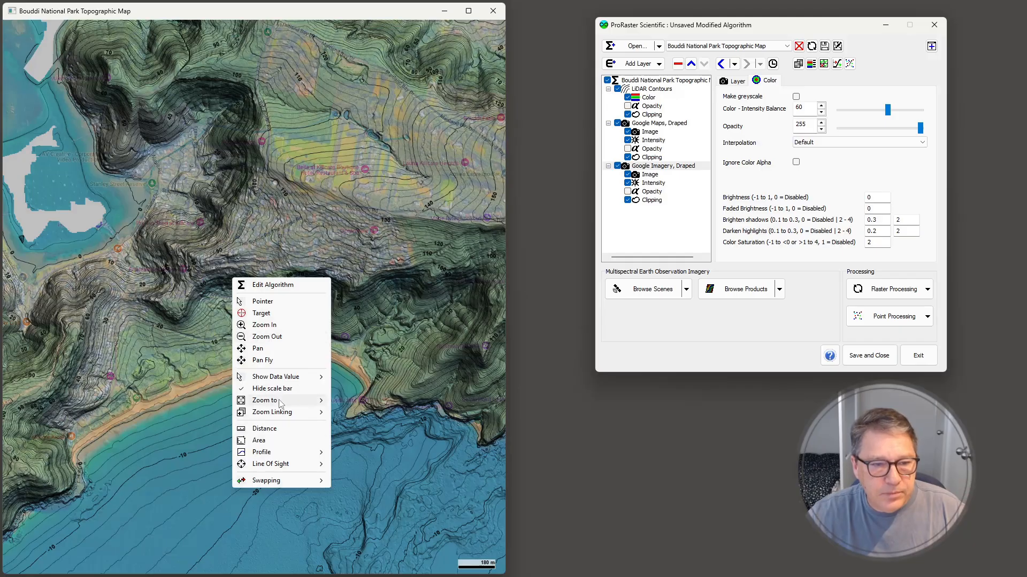
mouse_move(291, 402)
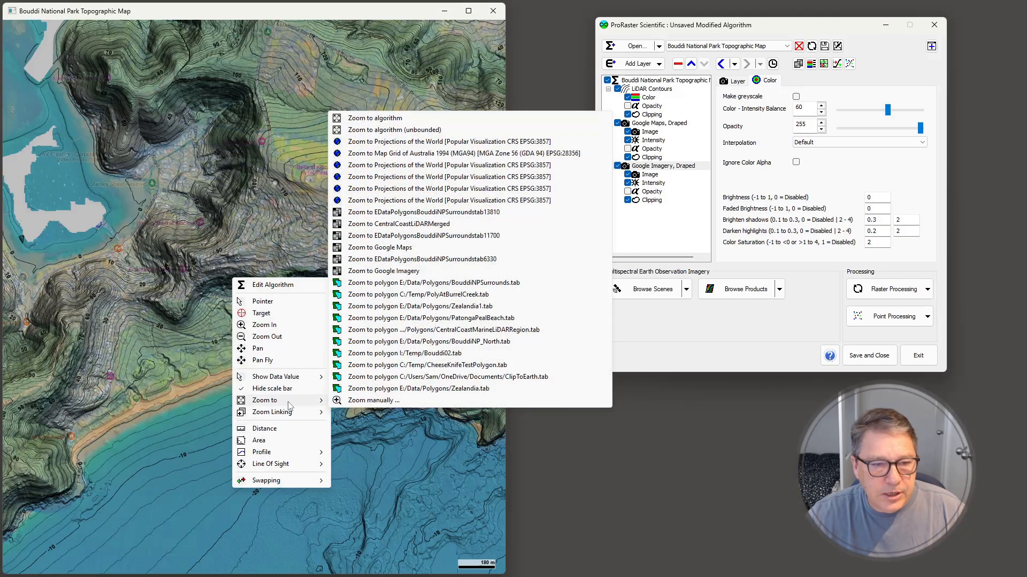
left_click(427, 284)
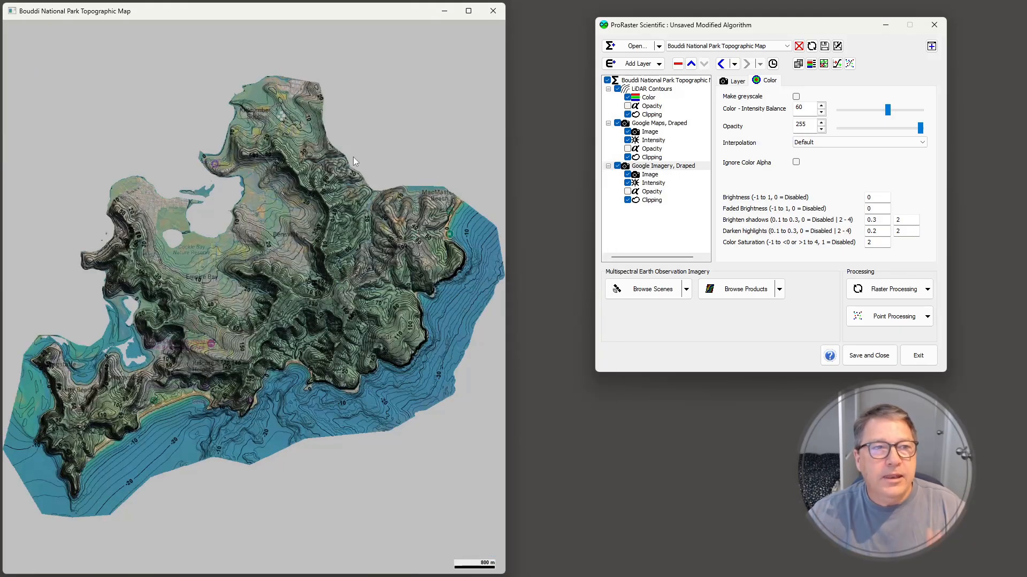
Save the algorithm as an MRD file in C:\Temp, overwriting the existing BouddiNationalPark.mrd
left_click(837, 46)
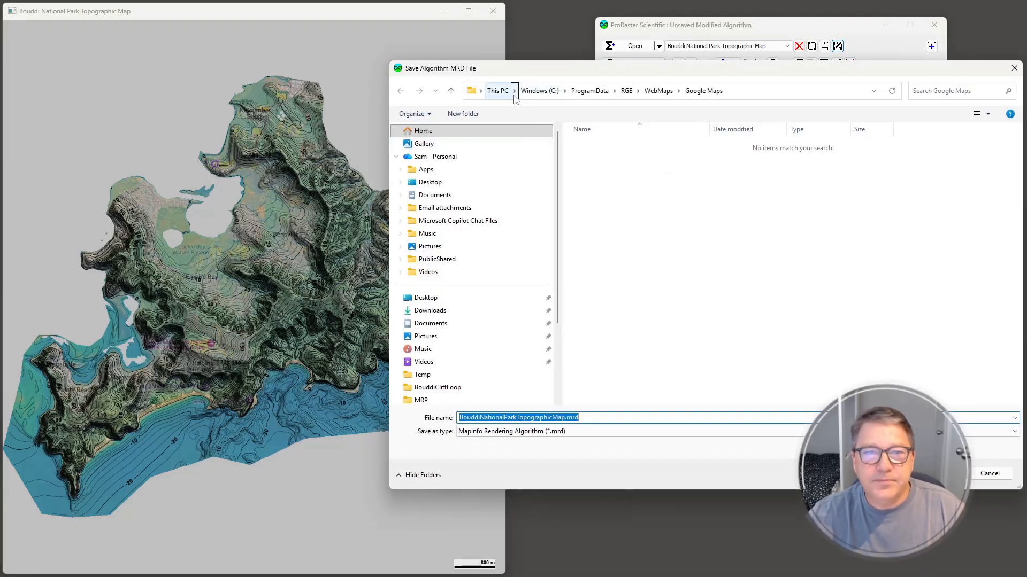
left_click(537, 90)
double_click(599, 246)
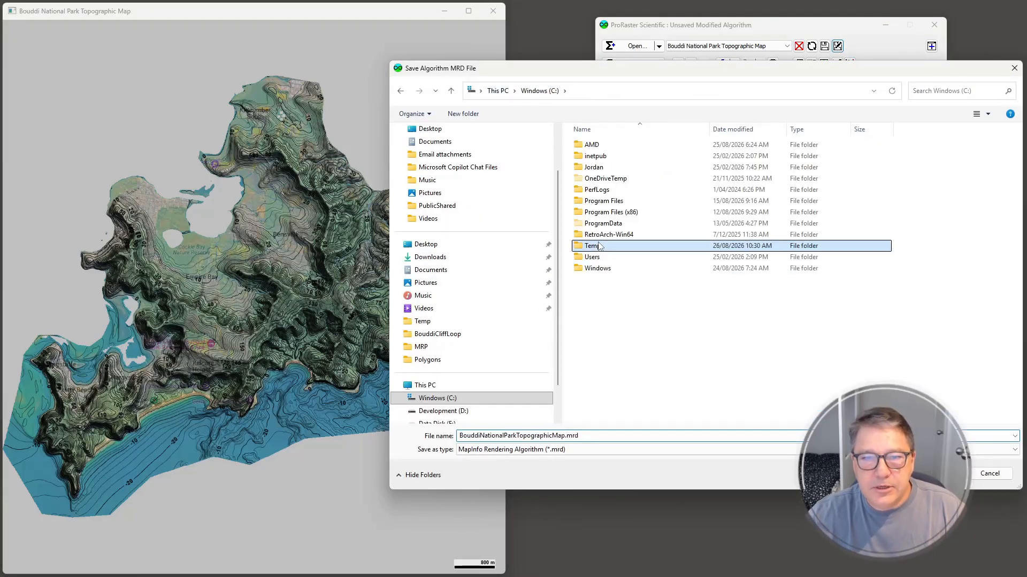
left_click(599, 246)
left_click(658, 147)
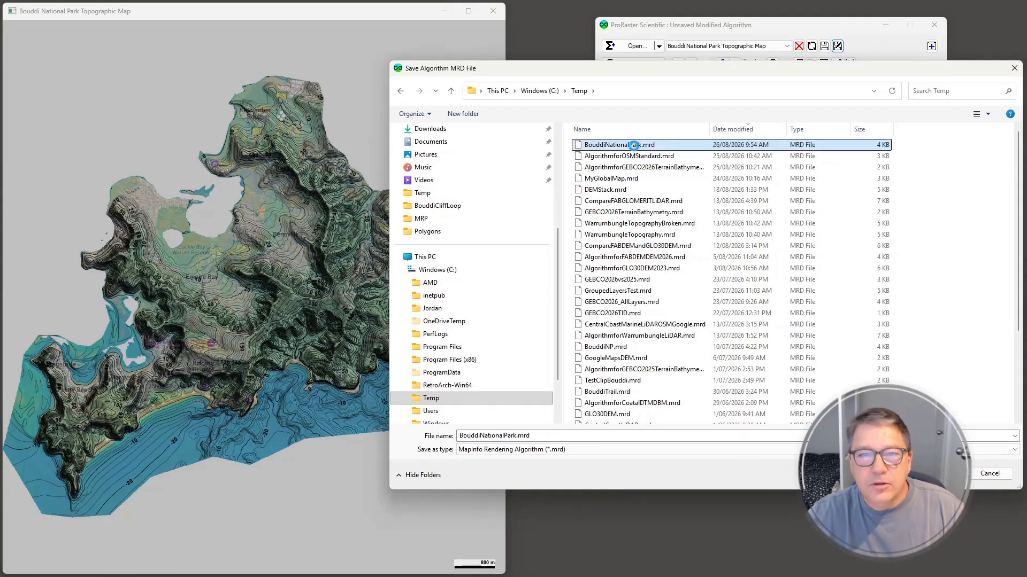
key("Return")
left_click(541, 294)
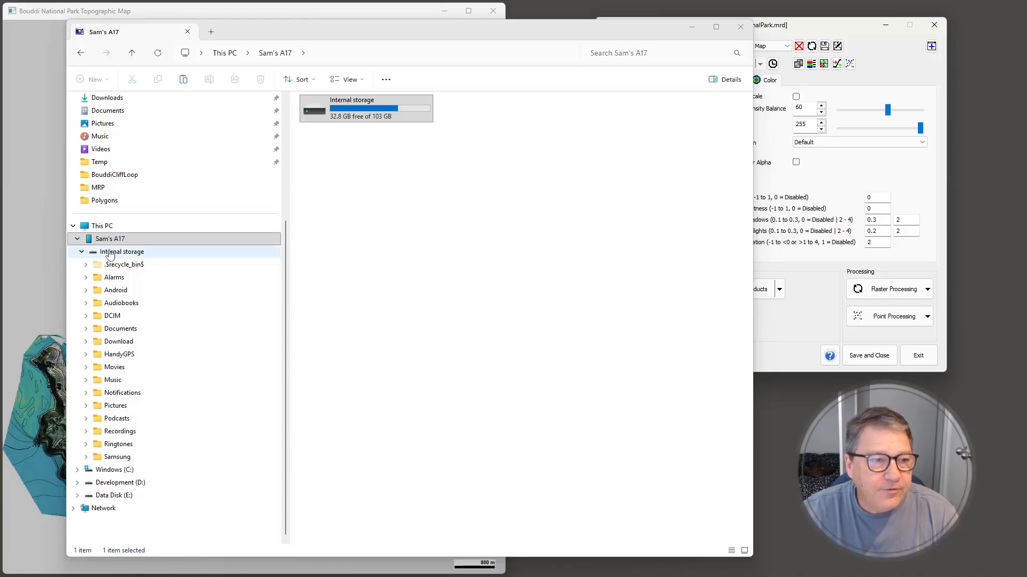
In File Explorer, look through the Download and HandyGPS folders in the connected phone's internal storage
left_click(128, 254)
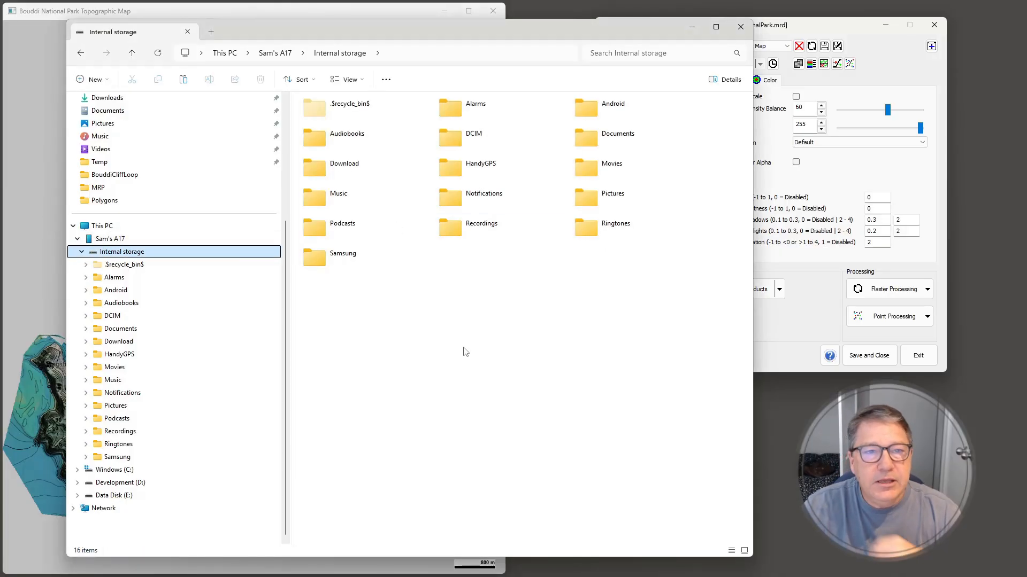
double_click(354, 171)
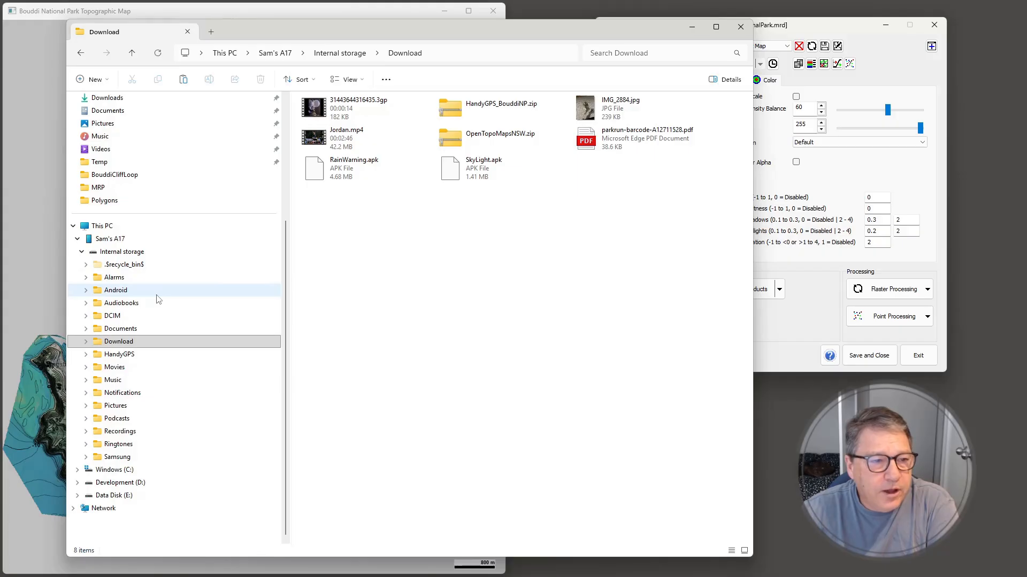
left_click(137, 360)
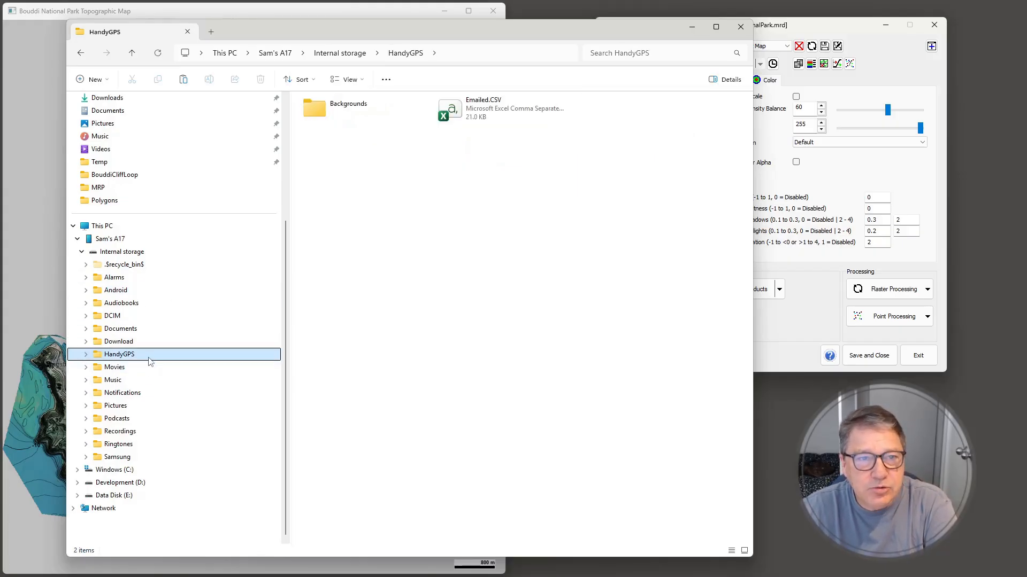
Browse the phone's internal storage to the MapTiles folder under Android\data\binaryearth.handygps\files
left_click(144, 295)
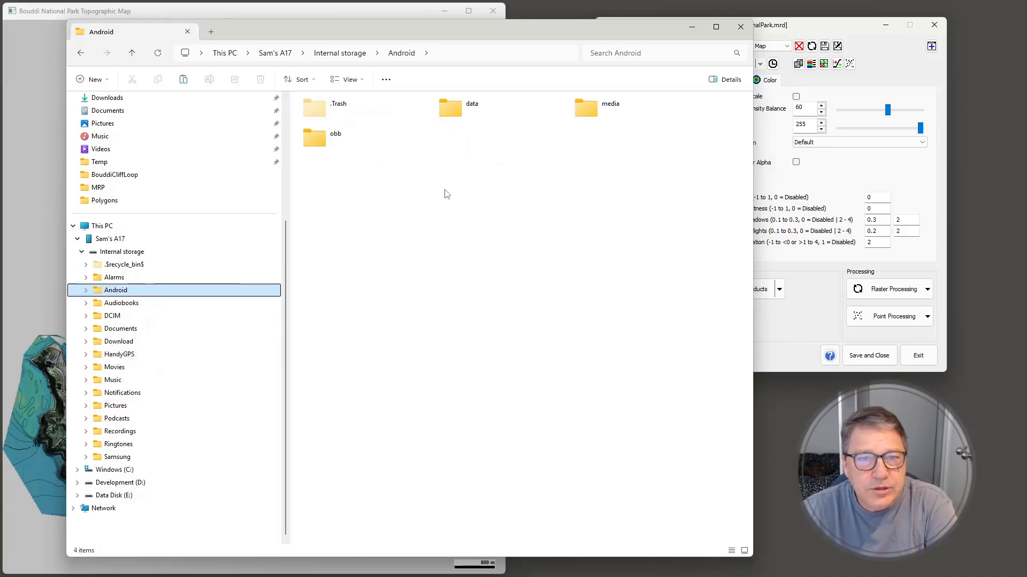
double_click(463, 115)
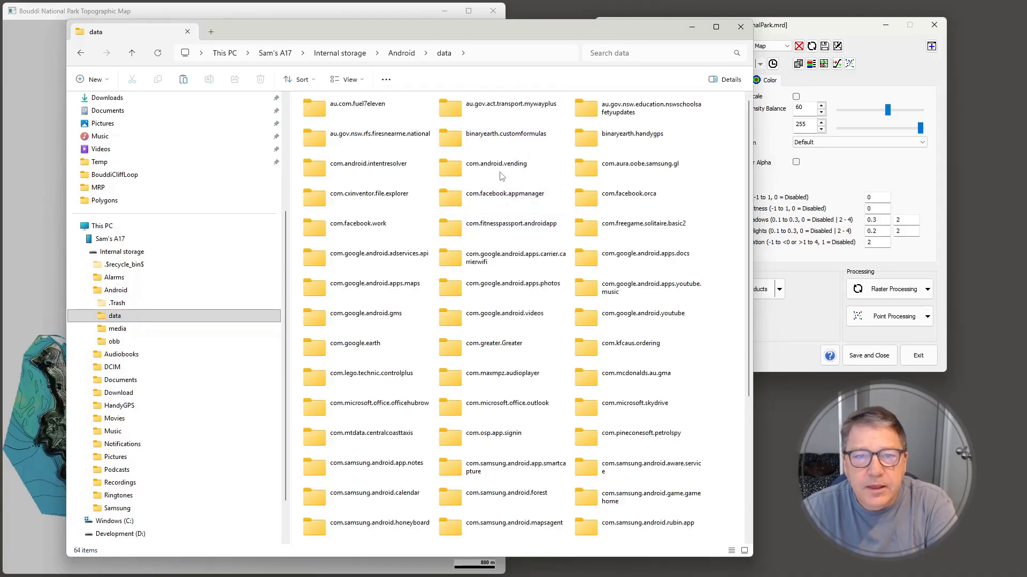
double_click(643, 138)
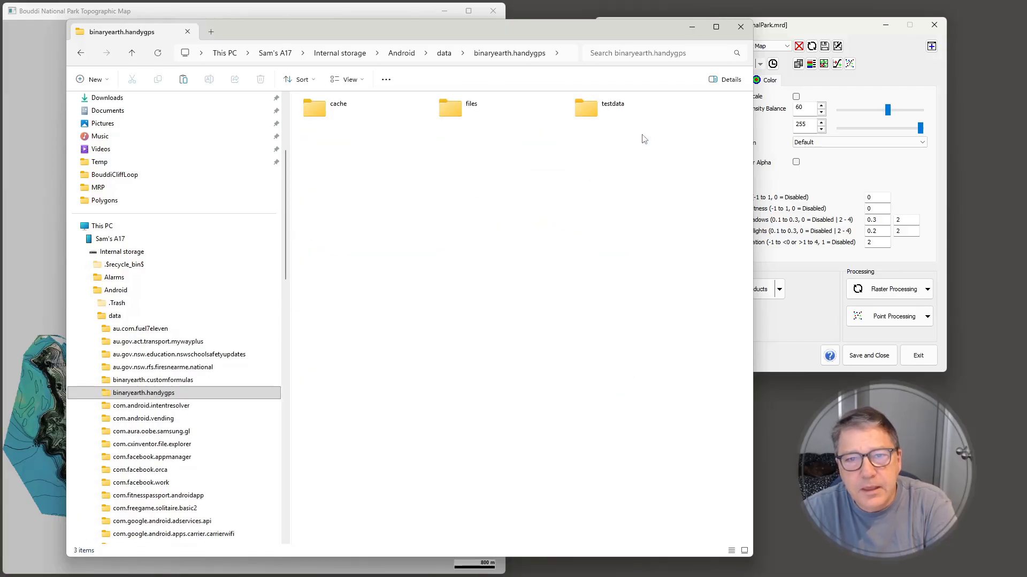
left_click(460, 114)
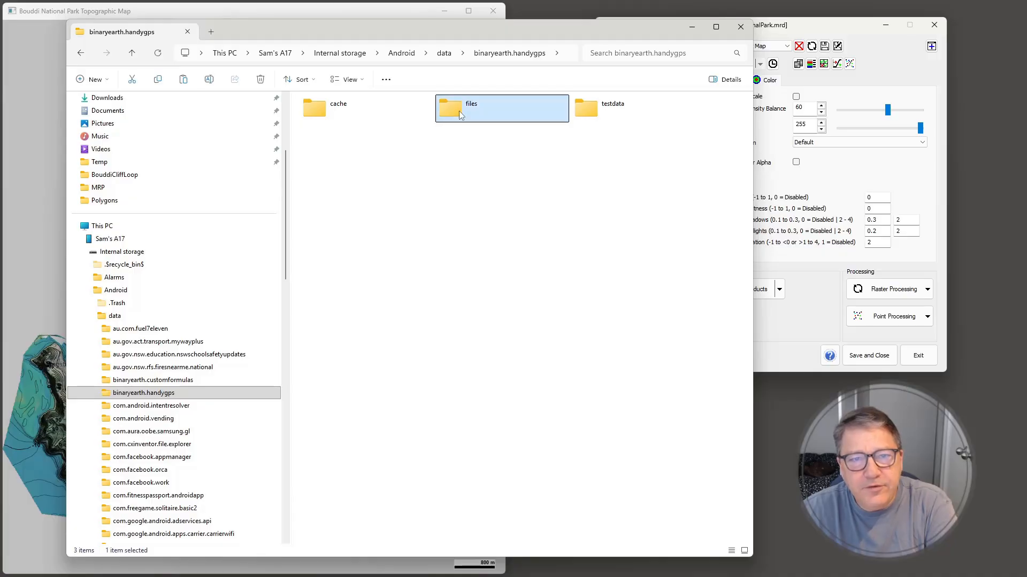
double_click(459, 112)
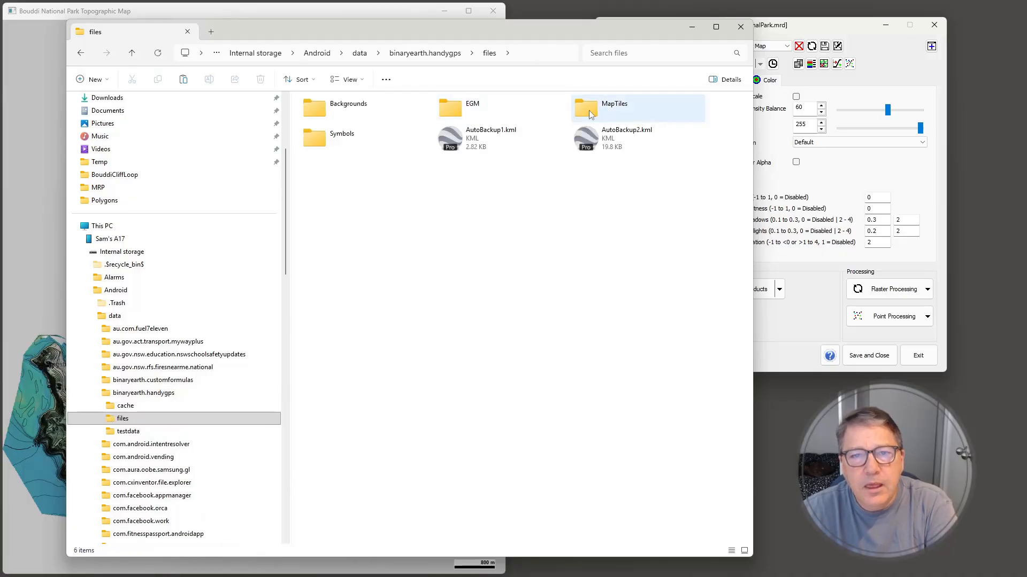
double_click(642, 110)
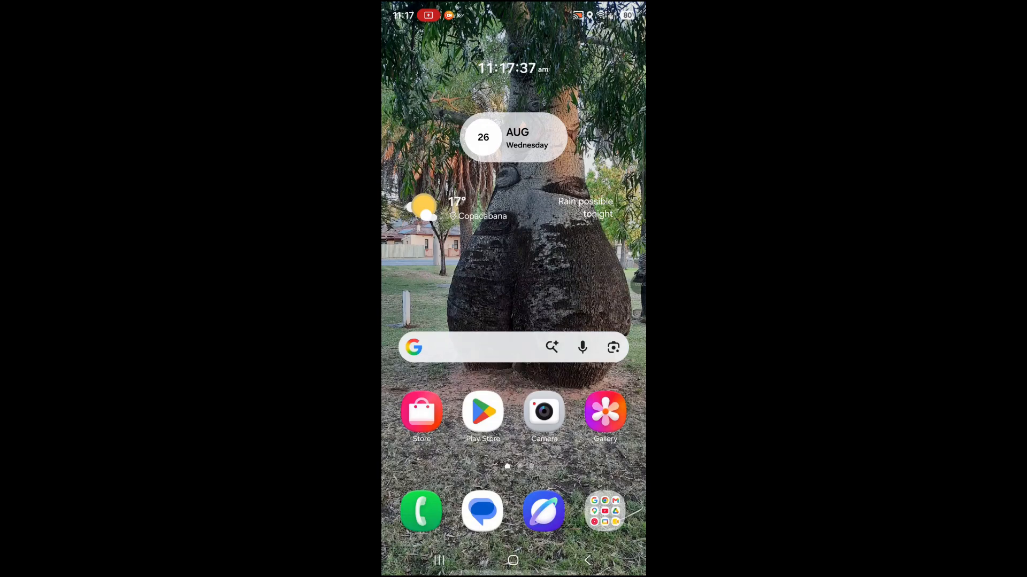
Switch to Handy GPS on the phone, show its map, and open the offline map manager
left_click_drag(513, 455, 513, 240)
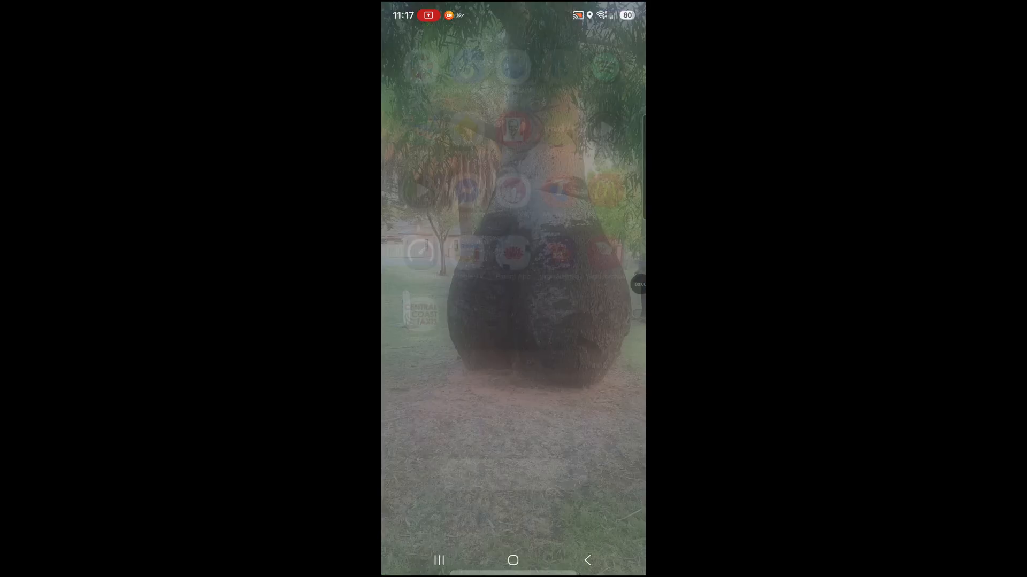
left_click_drag(455, 320, 594, 321)
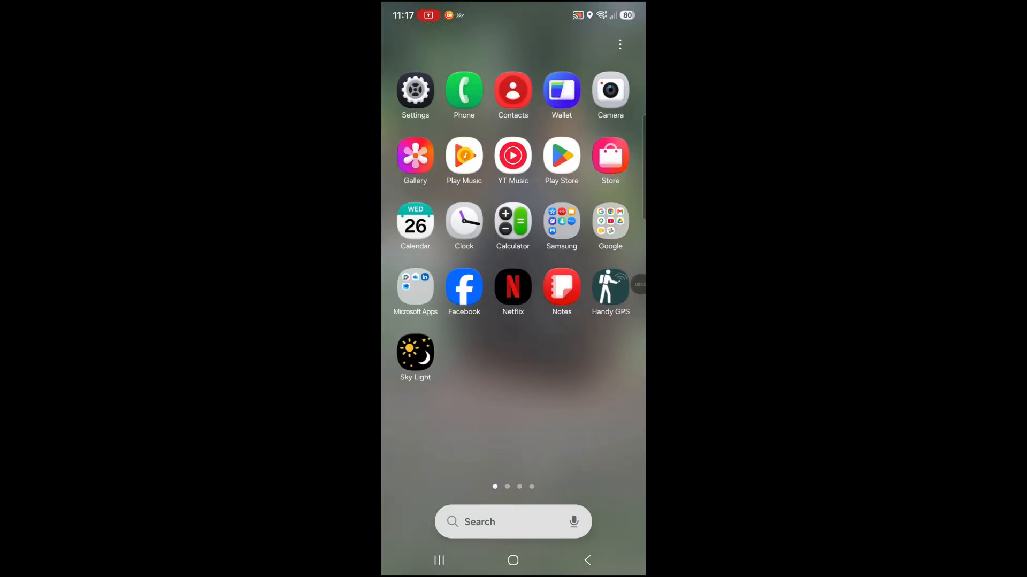
left_click(610, 287)
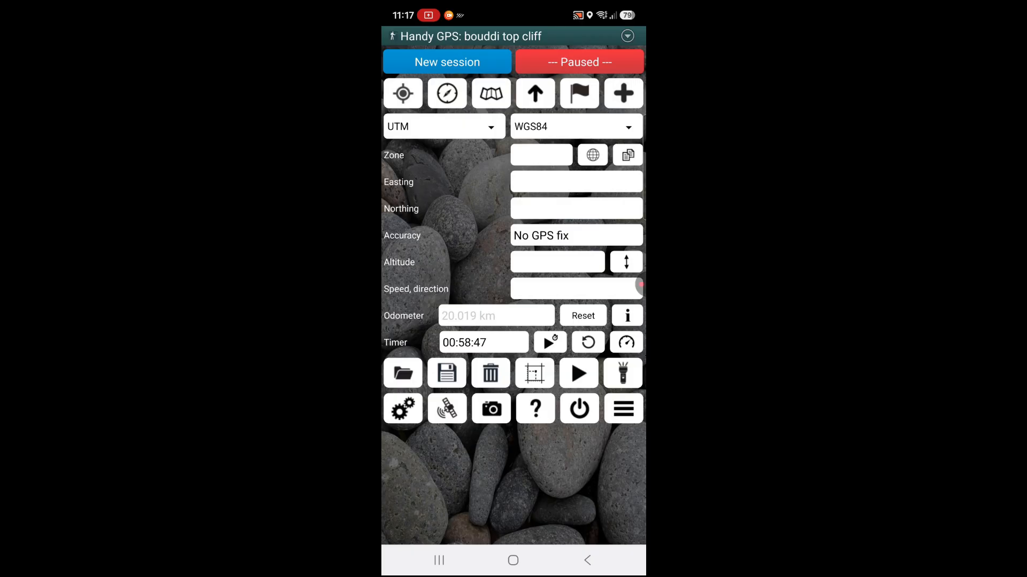
left_click(491, 93)
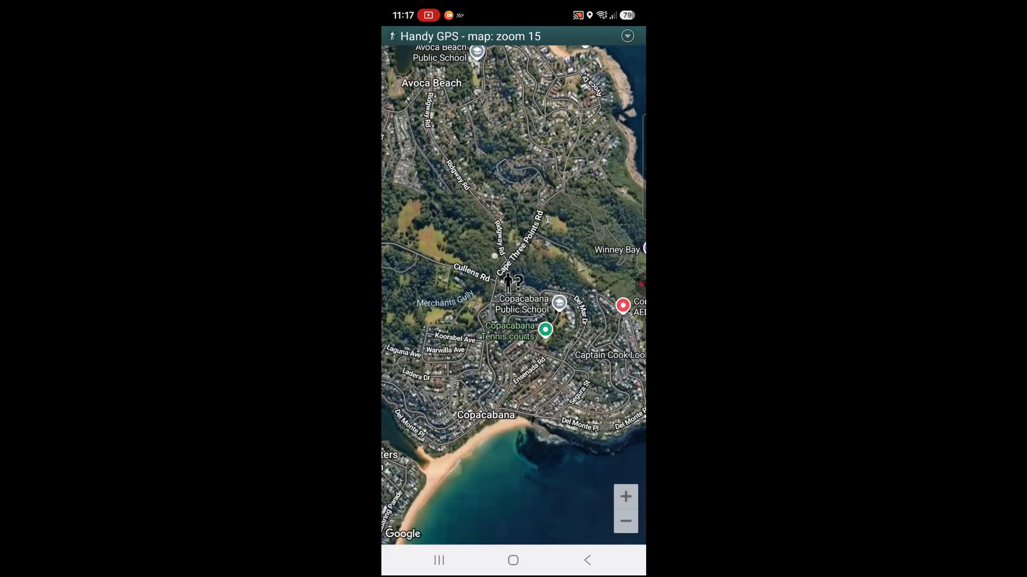
left_click(627, 36)
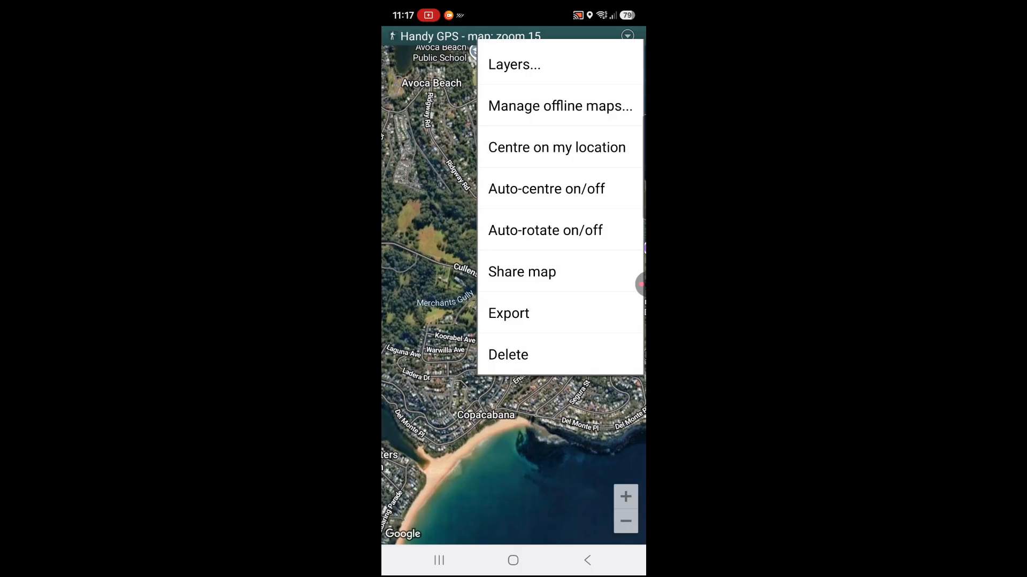
left_click(559, 106)
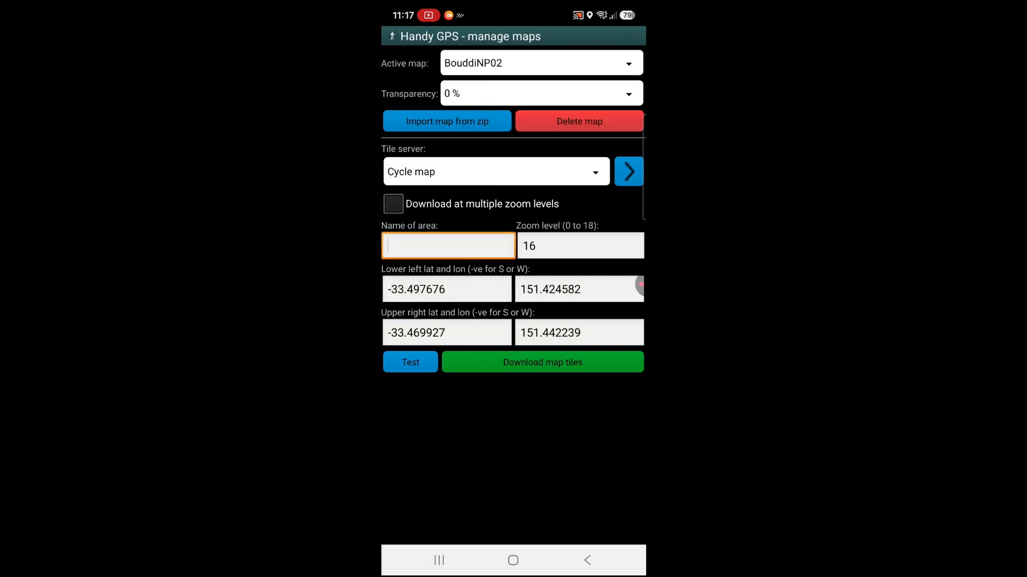
Set the active offline map to None, import HandyGPS_BouddiNP.zip as a new offline map, and return to the map
left_click(541, 63)
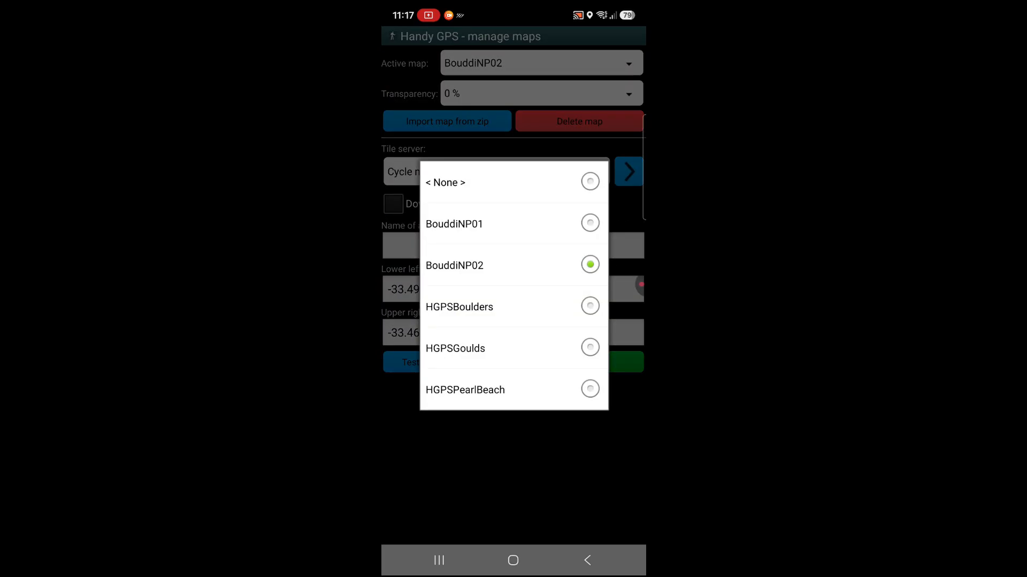
left_click(514, 181)
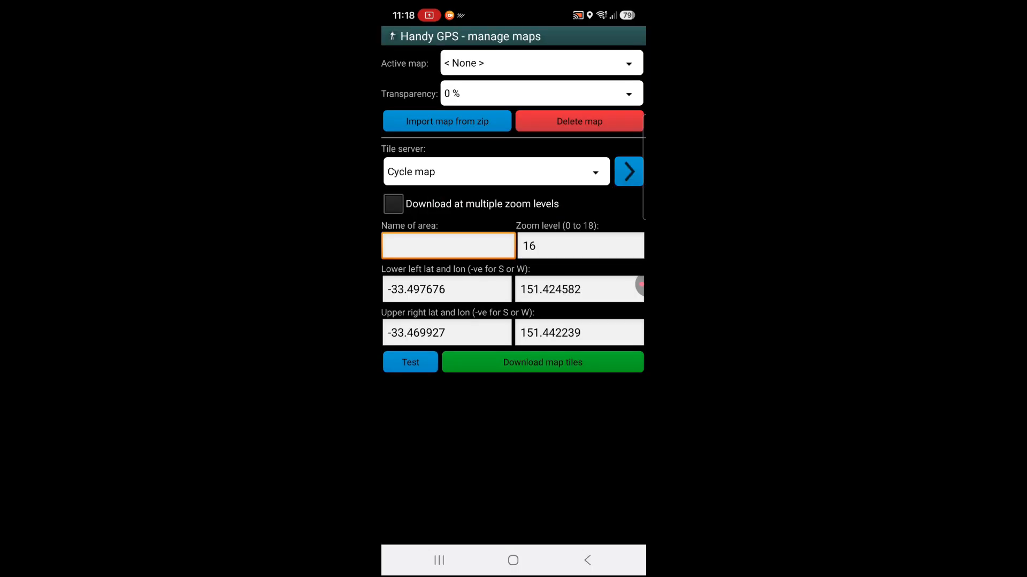
left_click(447, 121)
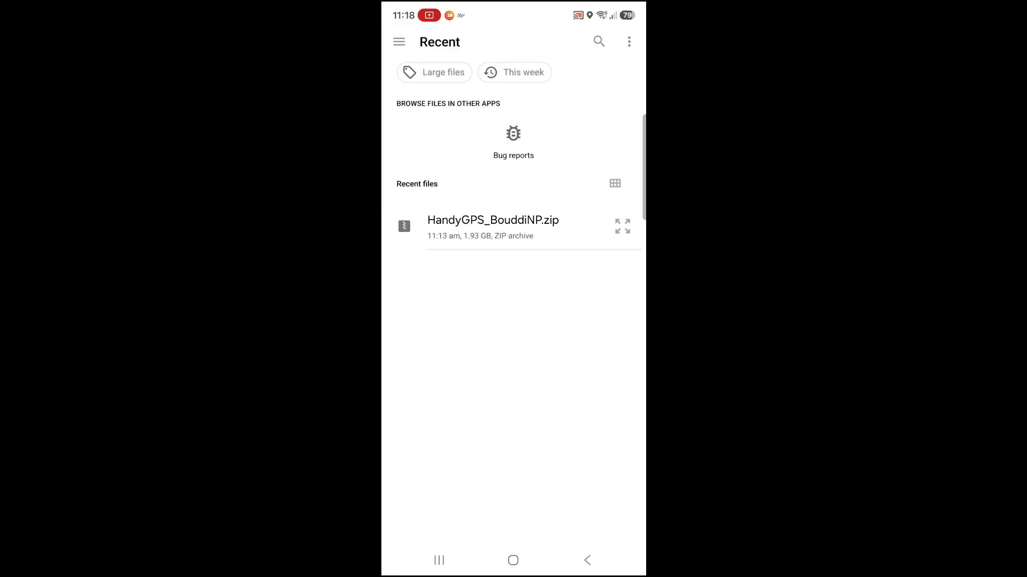
left_click(493, 227)
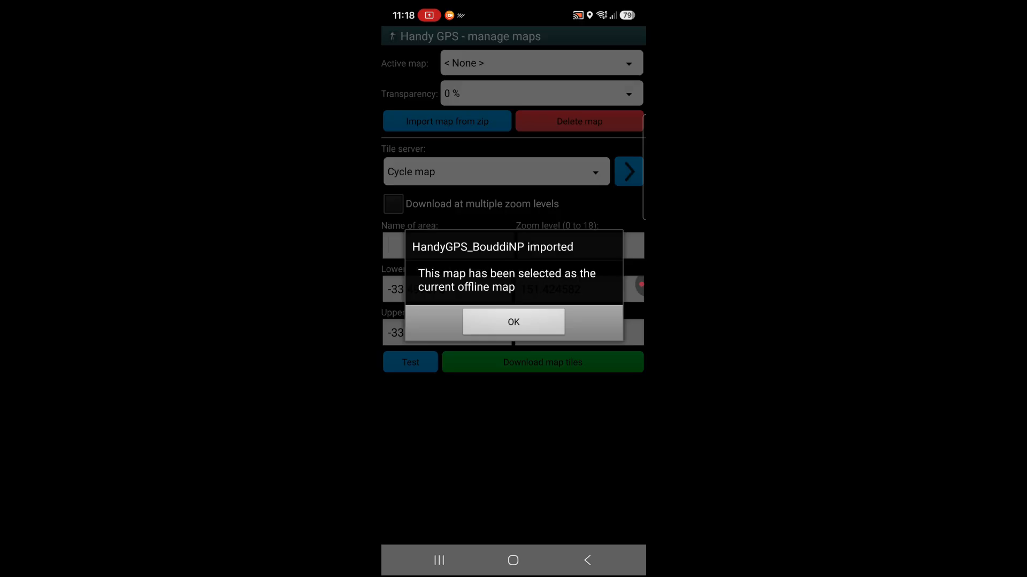
left_click(513, 322)
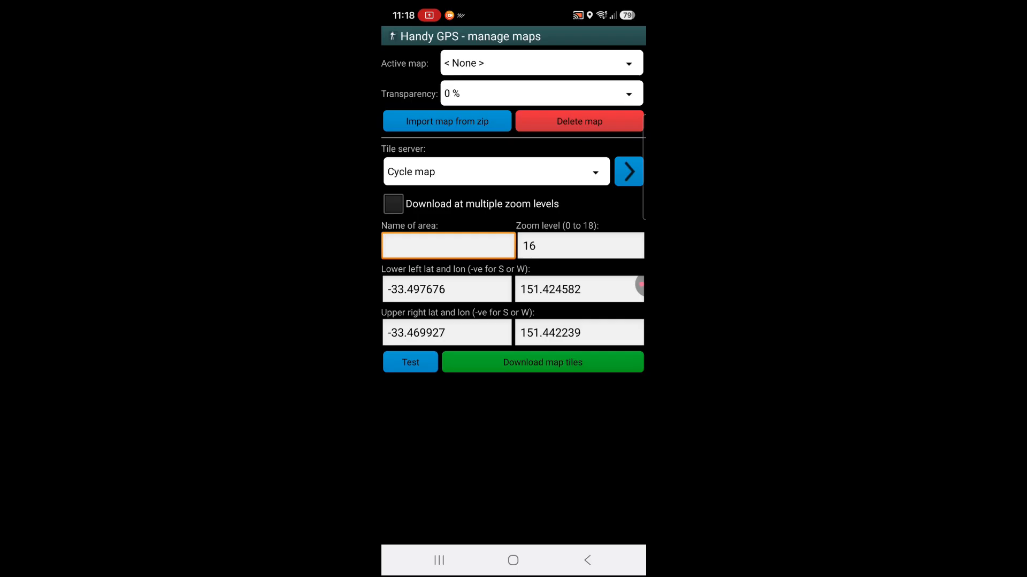
left_click(587, 561)
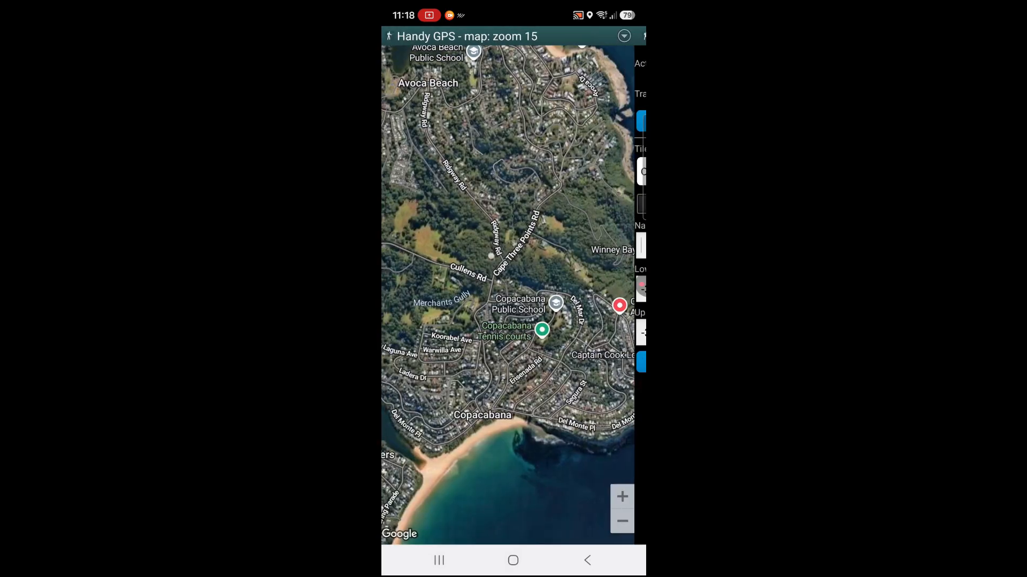
Bring the Bouddi area into view and turn off the Google Map layer, keeping the Offline Map layer on
left_click_drag(481, 396, 563, 192)
left_click_drag(492, 374, 551, 238)
mouse_move(481, 321)
left_mouse_down()
mouse_move(543, 268)
mouse_move(618, 233)
left_mouse_up()
left_click(627, 36)
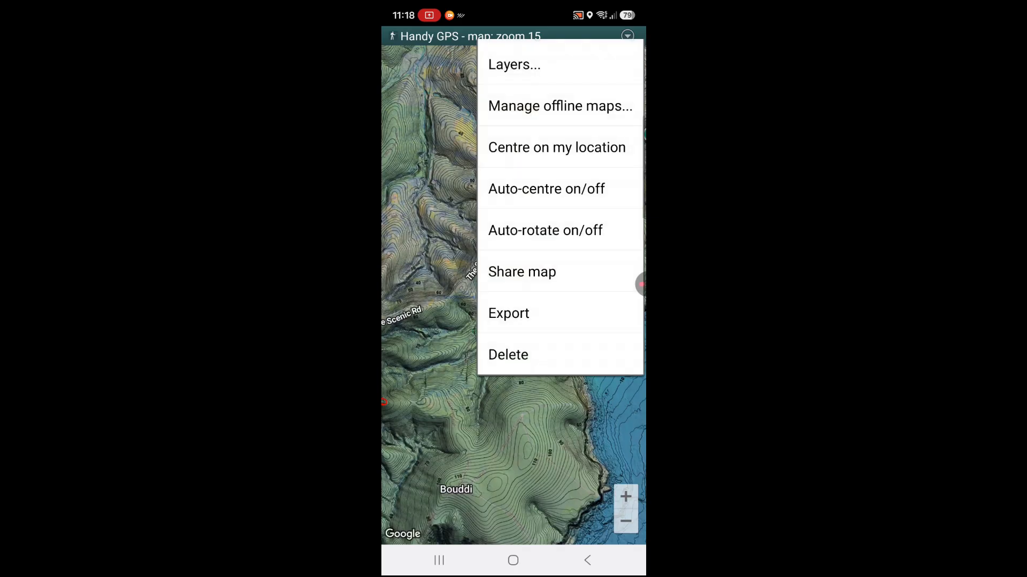
left_click(514, 64)
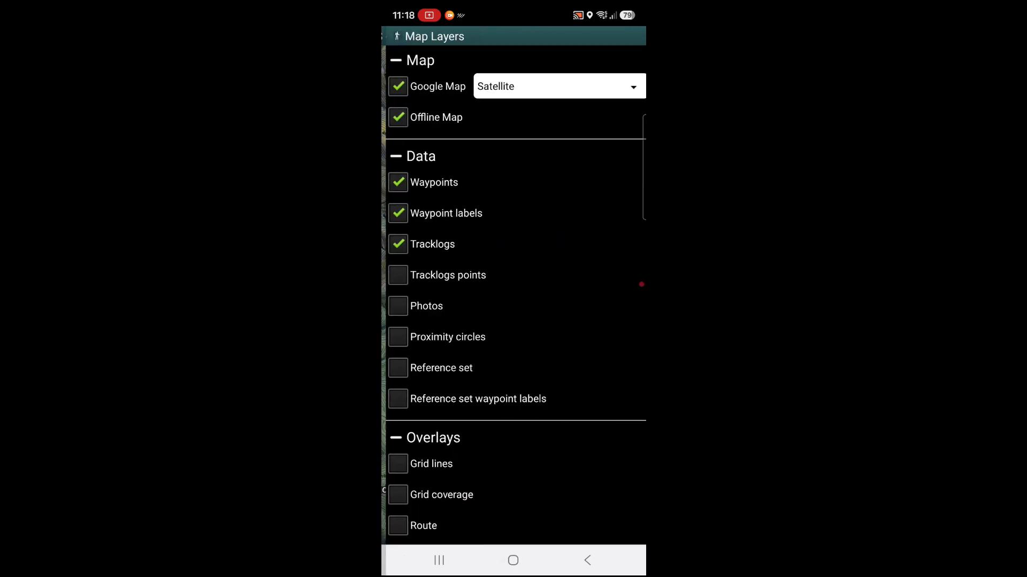
left_click(393, 86)
left_click(587, 560)
Examine the contours, shading and imagery detail of the offline Bouddi map around the coast and gullies at increasing zoom levels
left_click_drag(471, 385, 399, 248)
left_click_drag(524, 235, 487, 321)
scroll(504, 242, "up", 3)
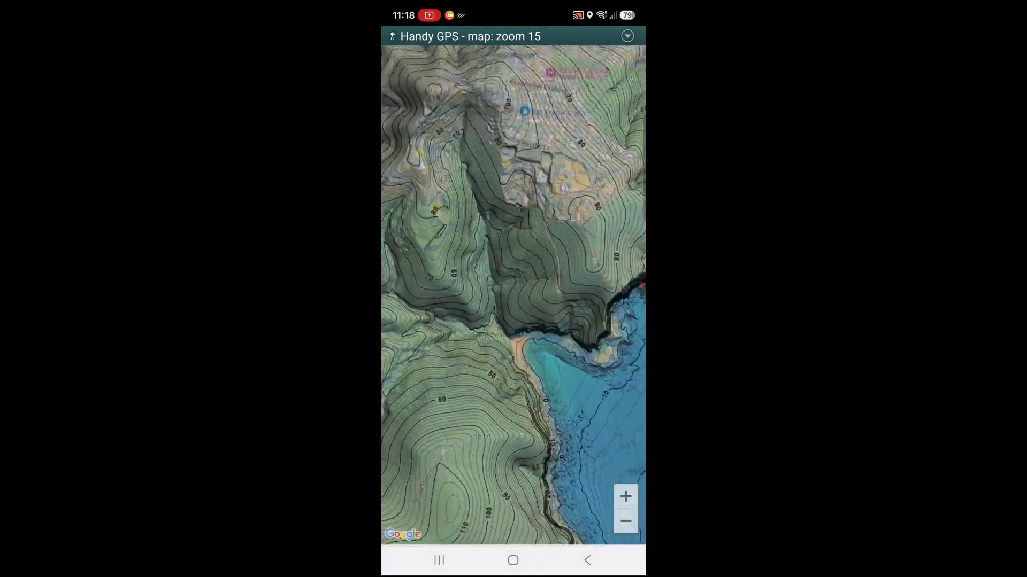
scroll(533, 181, "up", 4)
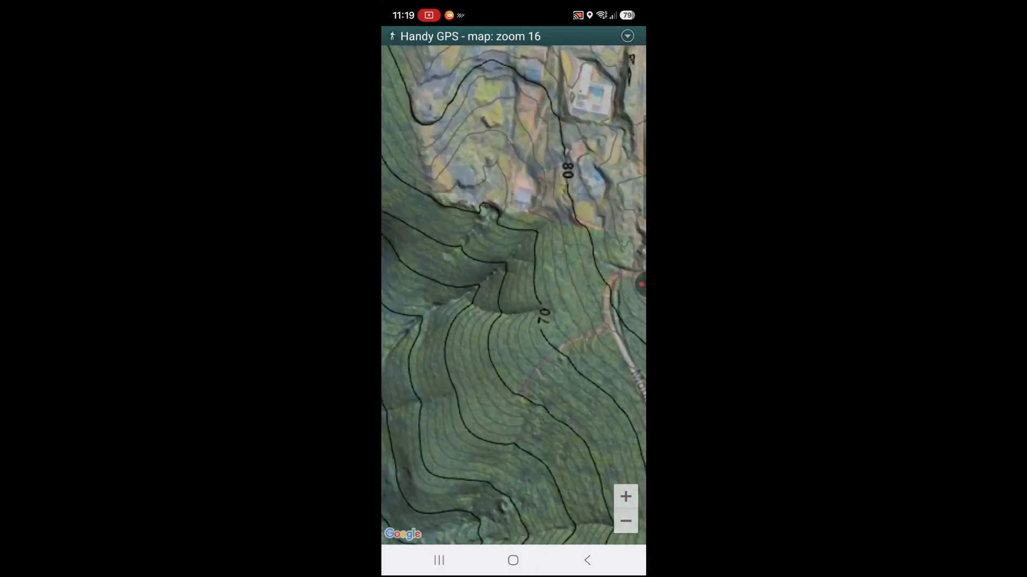
scroll(491, 182, "up", 3)
scroll(500, 139, "up", 2)
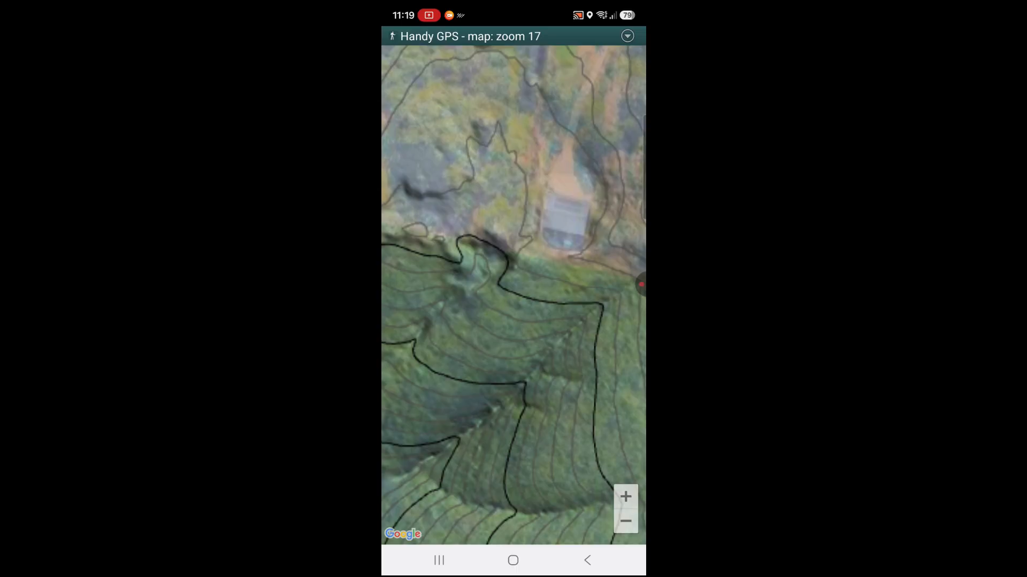
left_click_drag(484, 300, 540, 246)
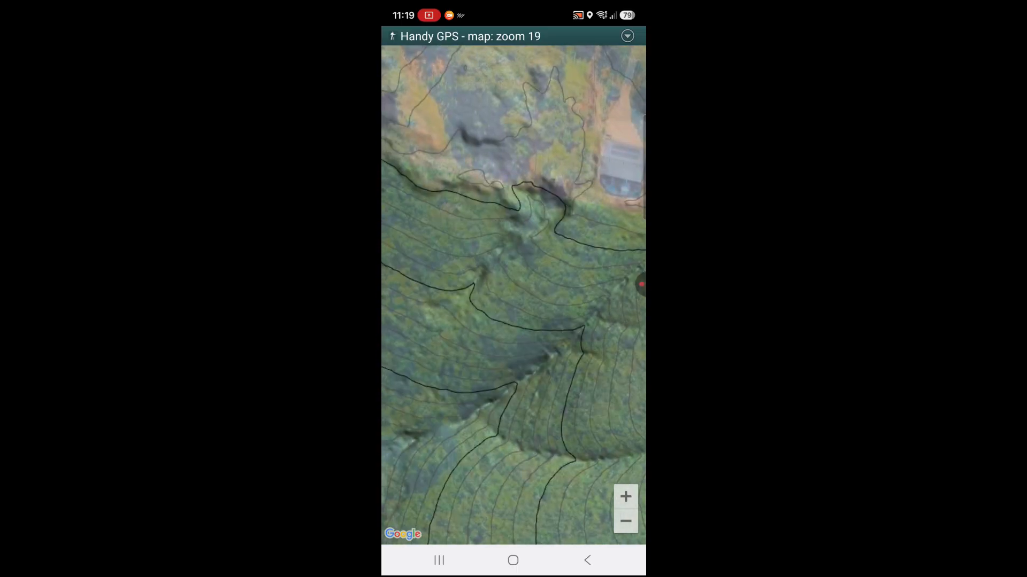
left_click_drag(465, 343, 561, 242)
left_click_drag(460, 311, 484, 288)
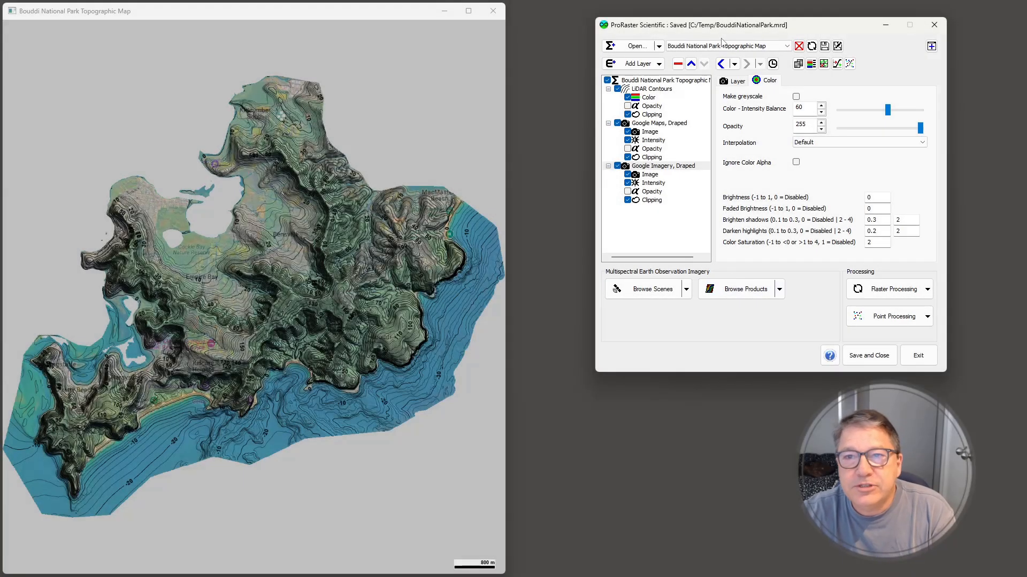
In ProRaster Scientific, close the topographic map algorithm and load HandyGPS_BouddiNP.xml from C:\Temp\HandyGPS_BouddiNP
left_click(799, 46)
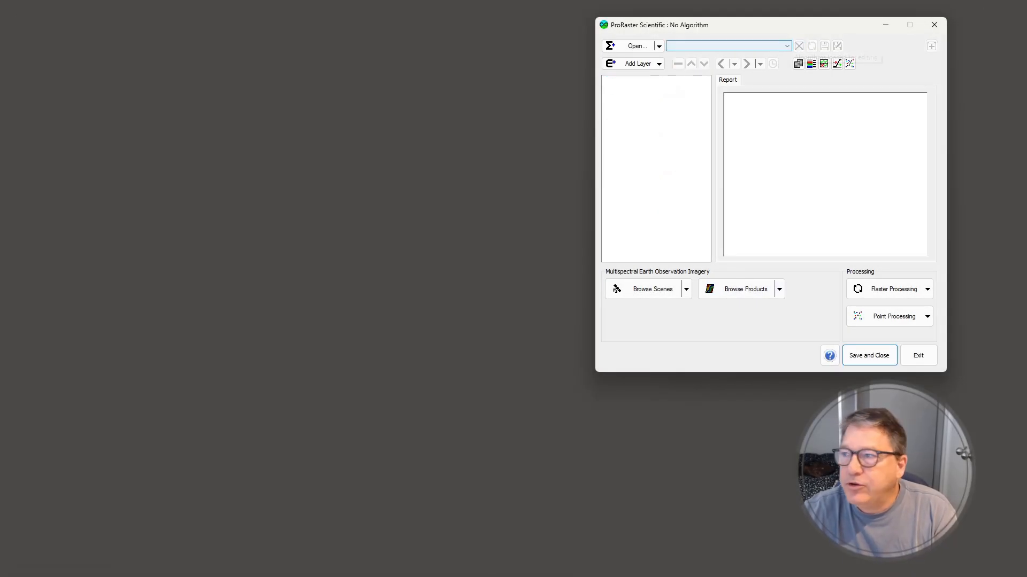
left_click_drag(1026, 107, 311, 52)
left_click(103, 447)
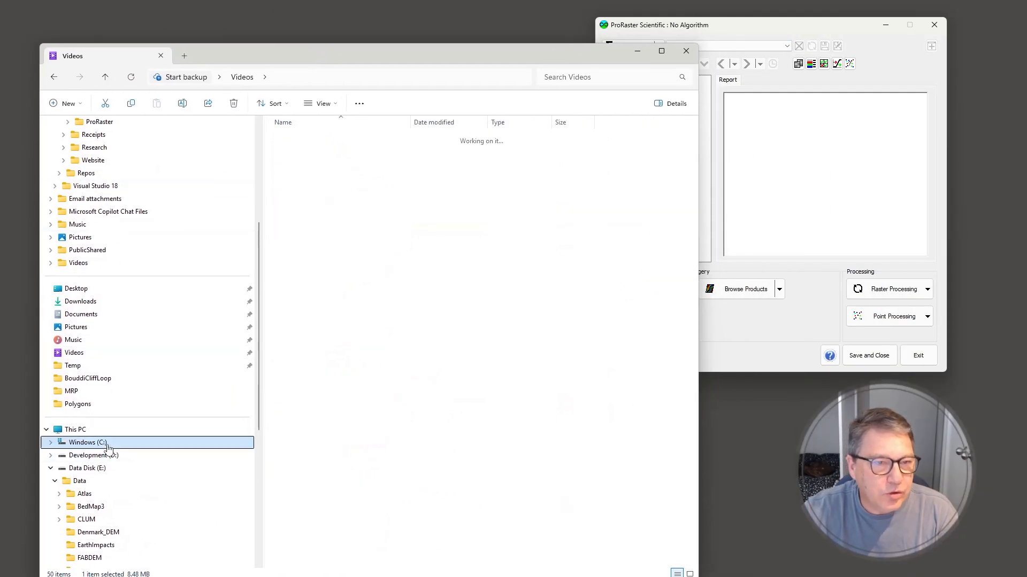
double_click(315, 239)
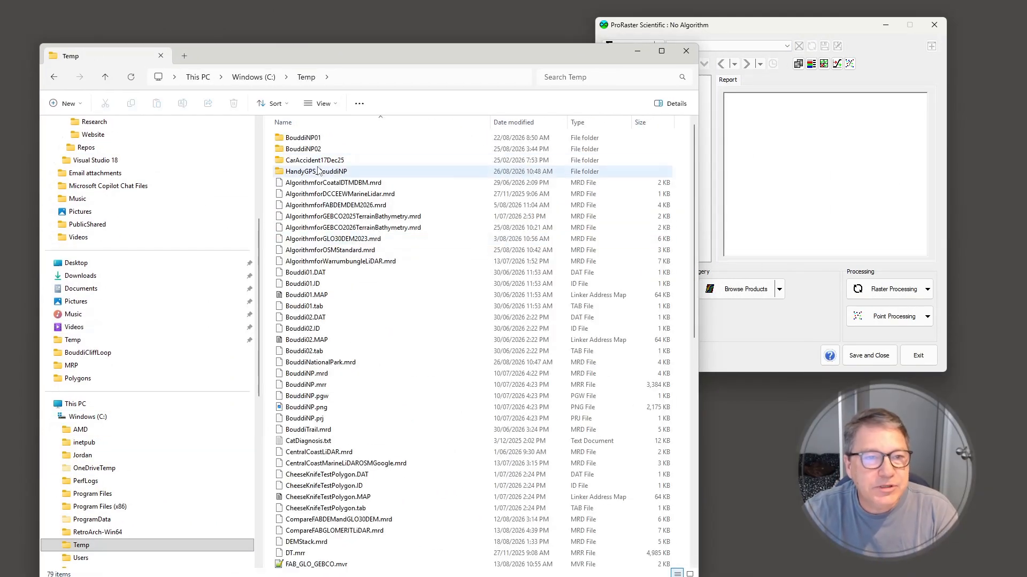
double_click(317, 171)
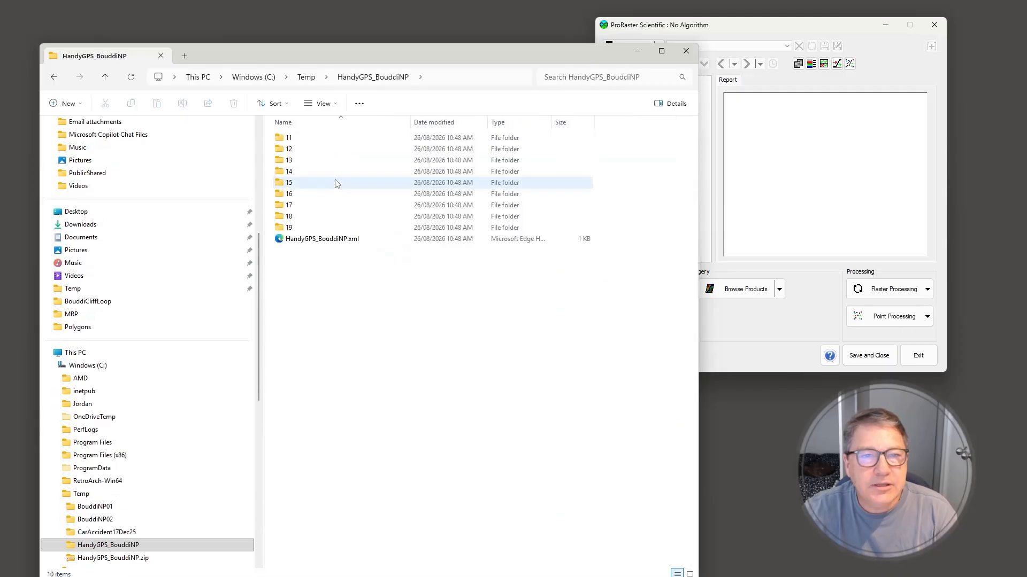
left_click(329, 245)
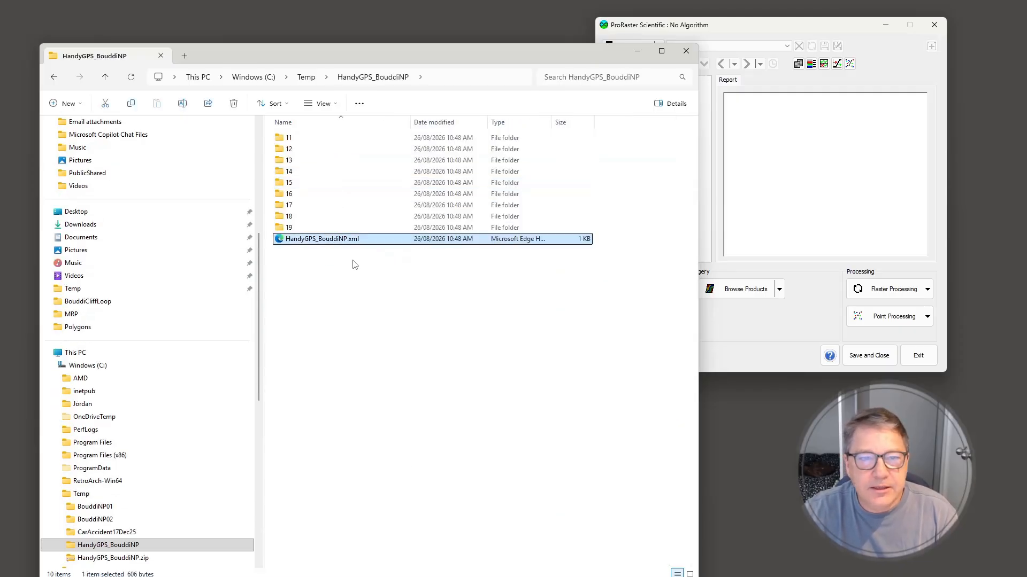
left_click_drag(317, 243, 778, 329)
left_click_drag(379, 53, 1026, 137)
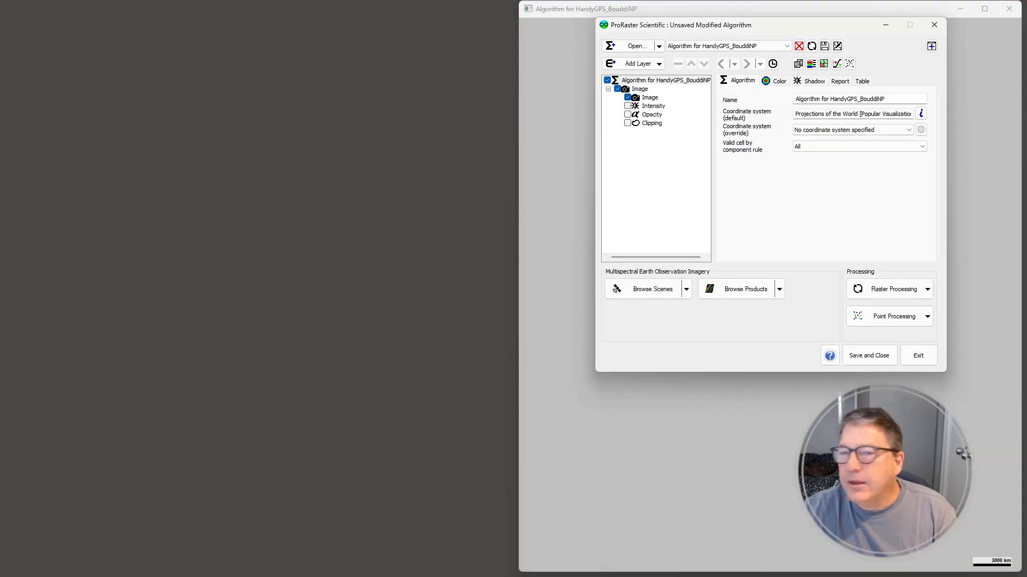
Zoom the tile map to the BouddiNPSurrounds.tab polygon and inspect its contour and imagery detail up close
left_click_drag(719, 16, 206, 12)
right_click(236, 269)
mouse_move(304, 396)
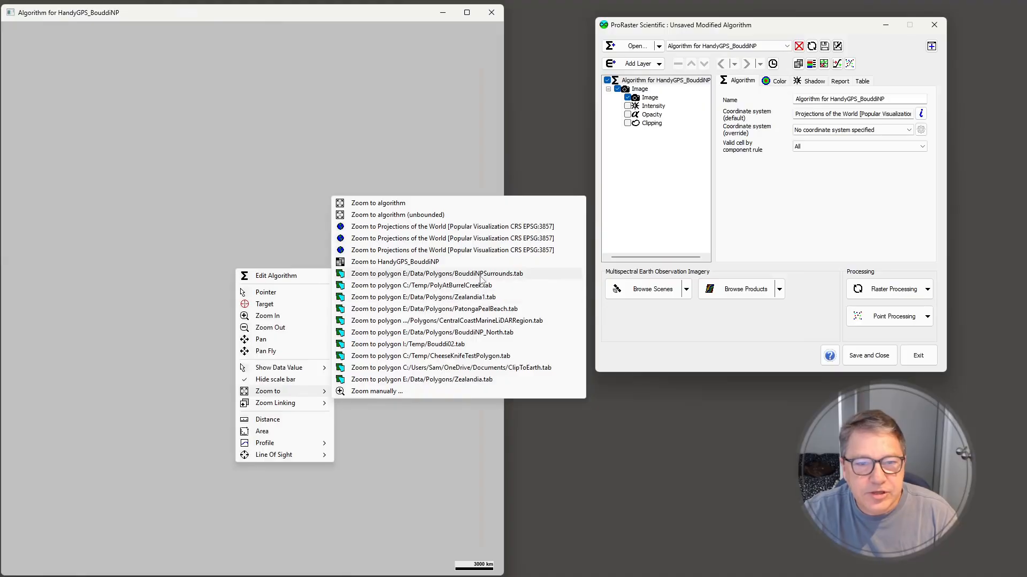
left_click(480, 274)
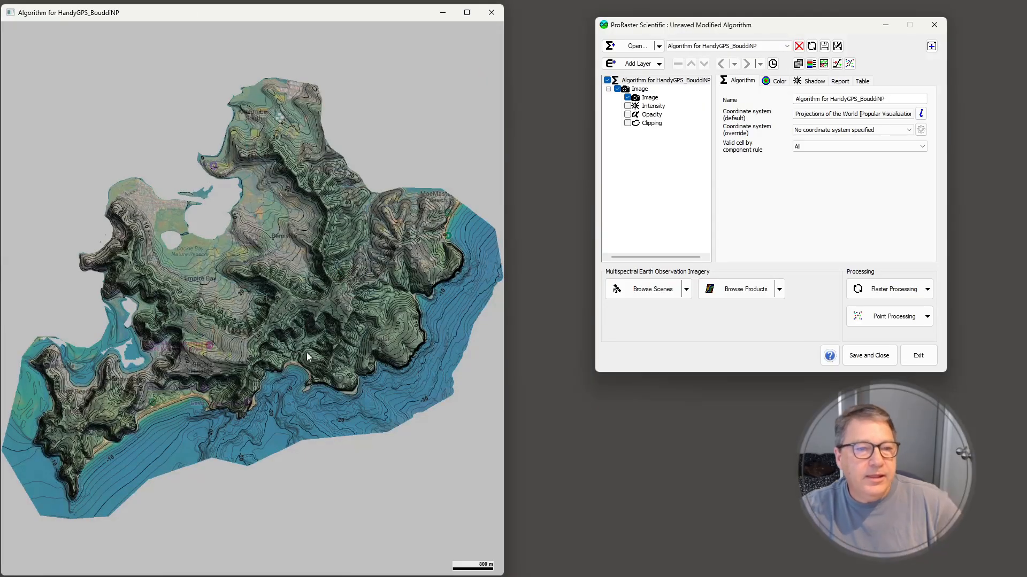
scroll(274, 340, "up", 3)
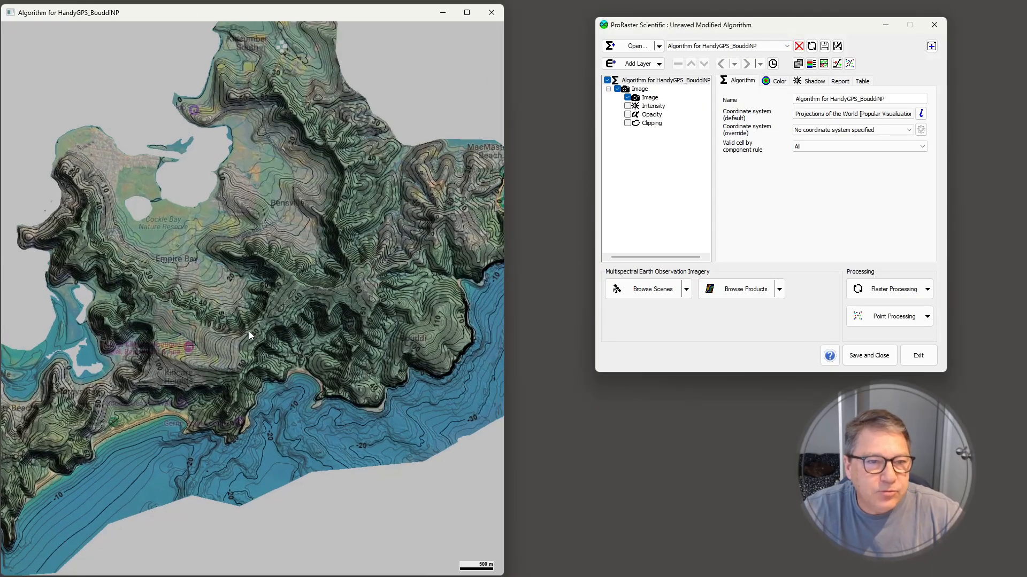
scroll(251, 332, "up", 10)
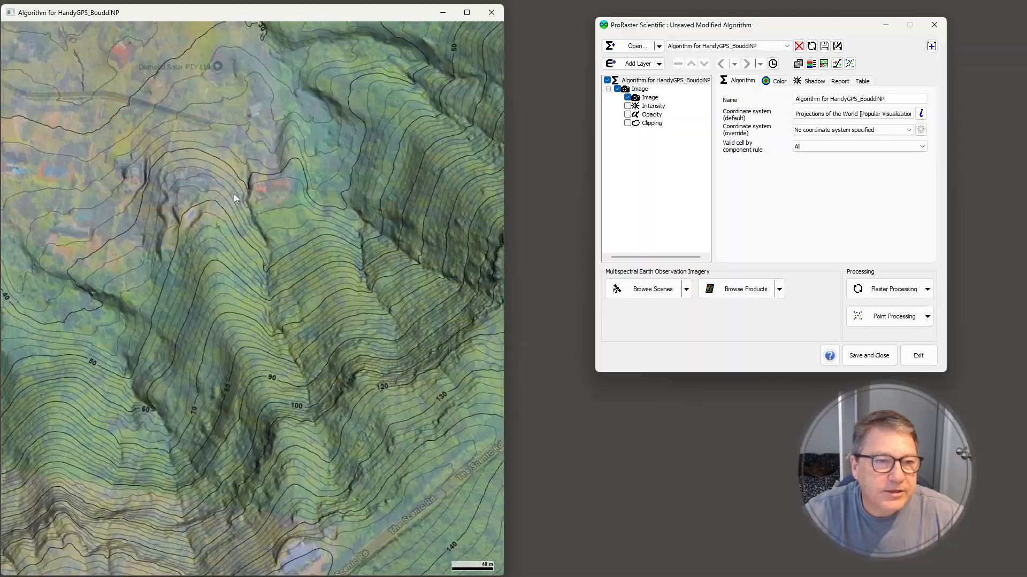
Inspect the tile map's contours, shading and imagery up close around the houses, gully and forested ridges north of the coast
scroll(255, 163, "up", 5)
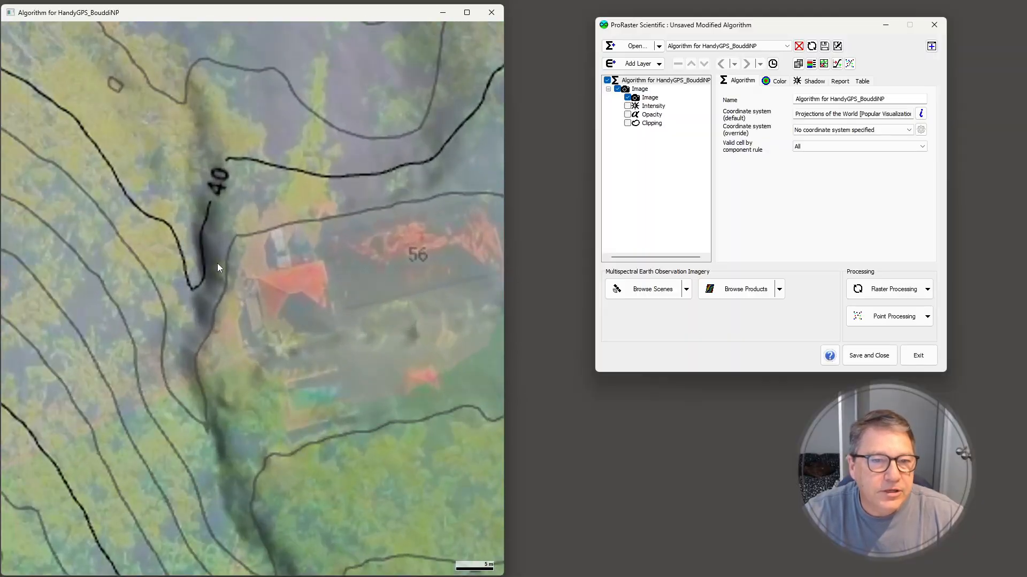
left_click_drag(206, 368, 381, 156)
left_click_drag(253, 336, 385, 183)
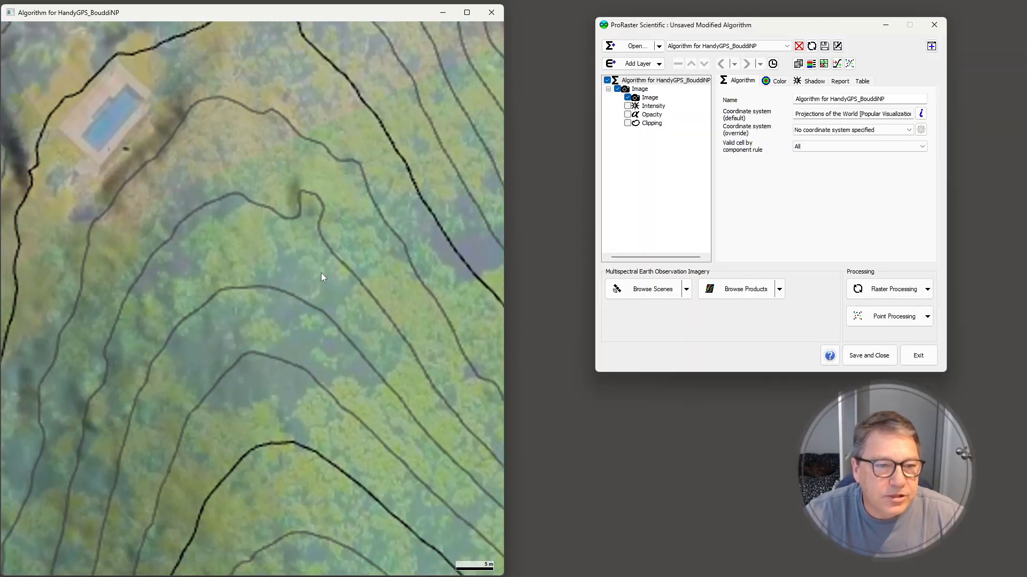
scroll(301, 331, "down", 5)
left_click_drag(266, 388, 356, 184)
left_click_drag(236, 438, 314, 217)
scroll(313, 216, "down", 4)
left_click_drag(381, 500, 251, 293)
scroll(252, 294, "down", 2)
left_click_drag(259, 387, 466, 184)
scroll(210, 354, "down", 3)
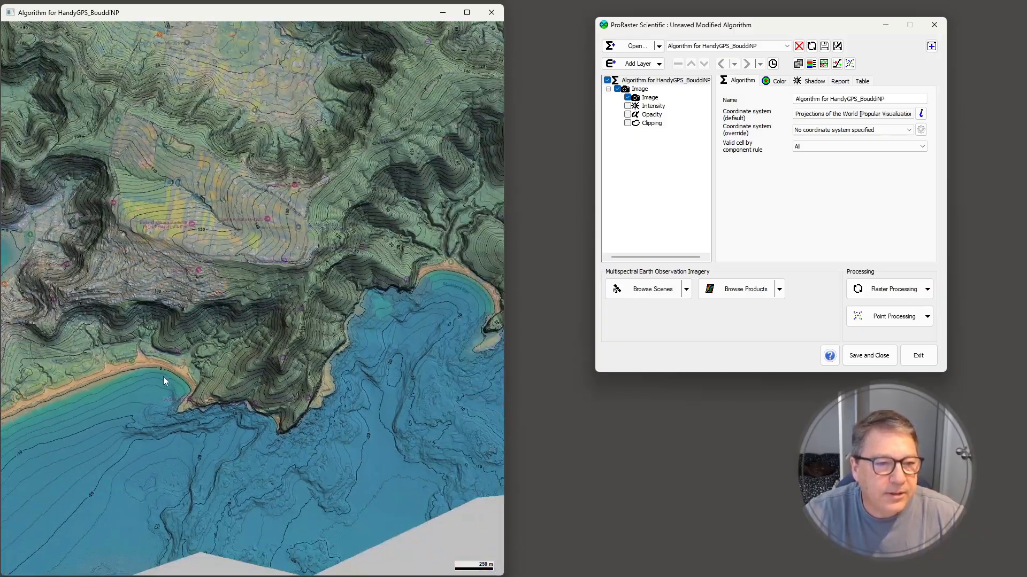
Examine the shoreline contours and imagery along the beachfront streets, and review the overall coverage of the Bouddi tile map
left_click_drag(155, 377, 351, 337)
scroll(351, 340, "up", 8)
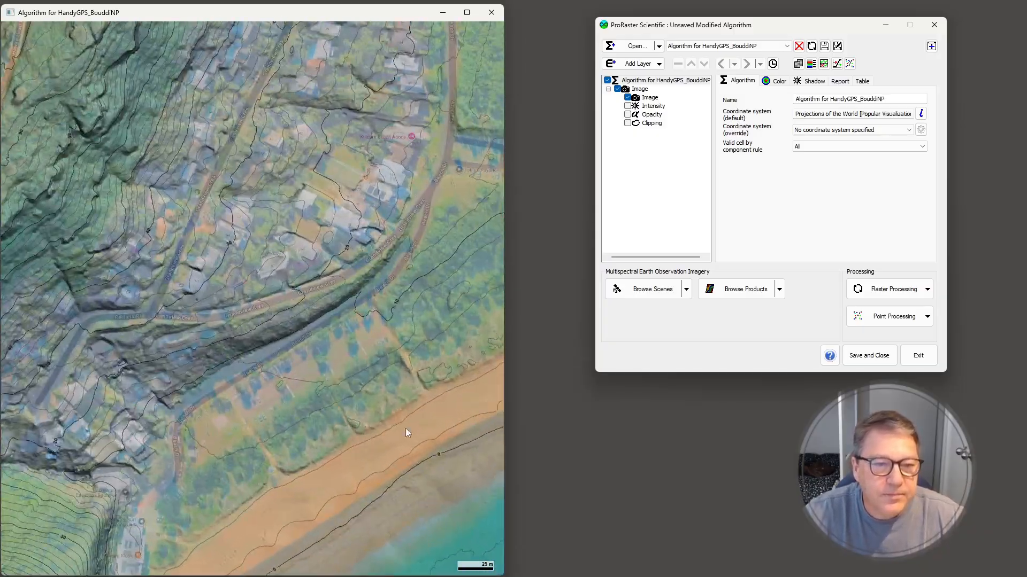
scroll(335, 311, "down", 3)
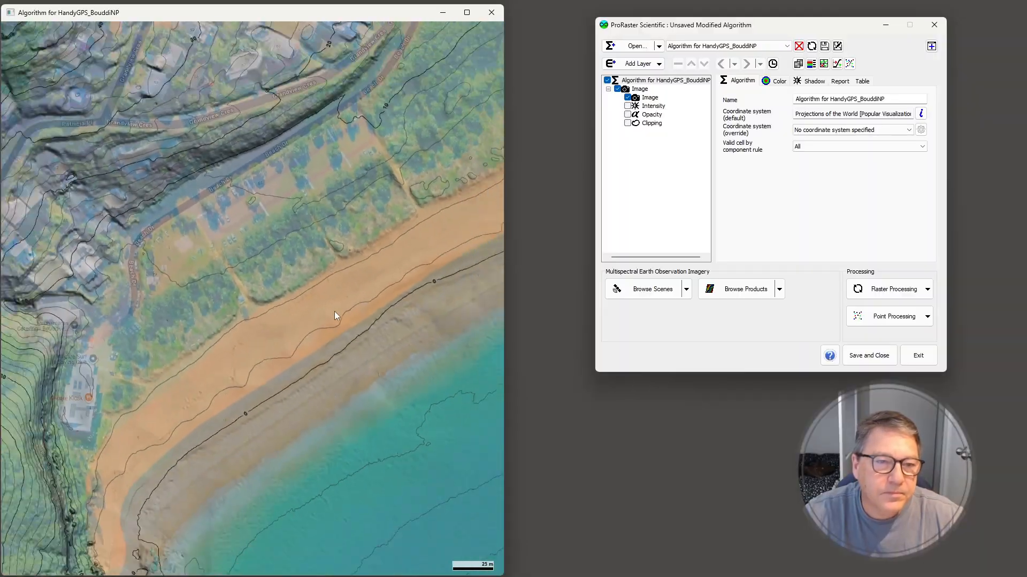
scroll(335, 312, "down", 10)
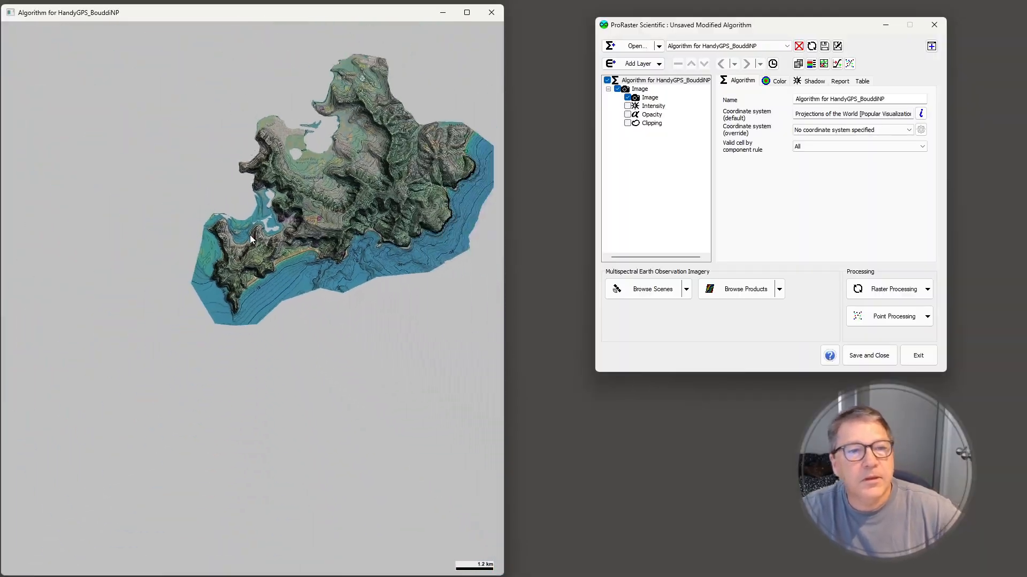
scroll(272, 275, "up", 4)
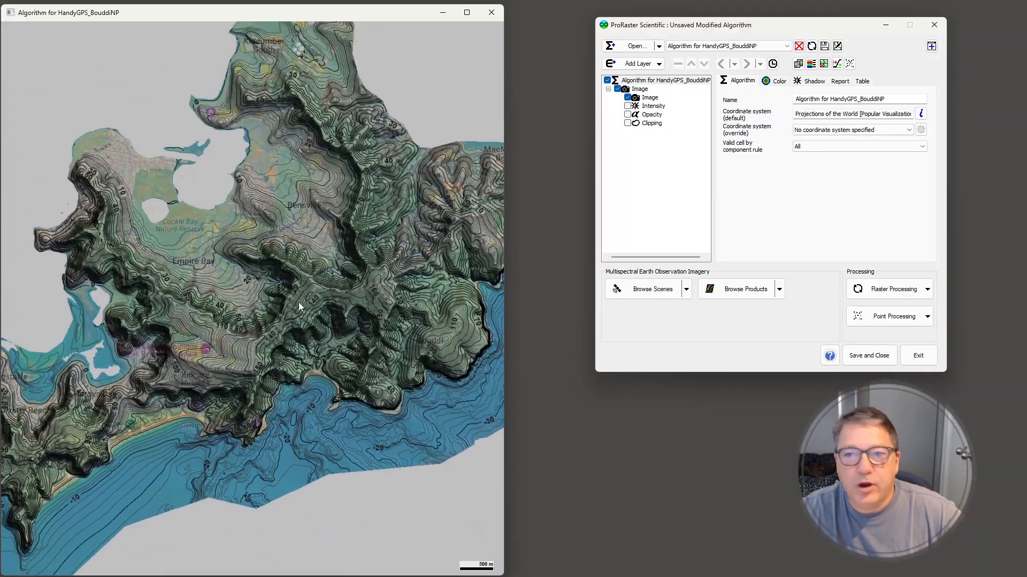